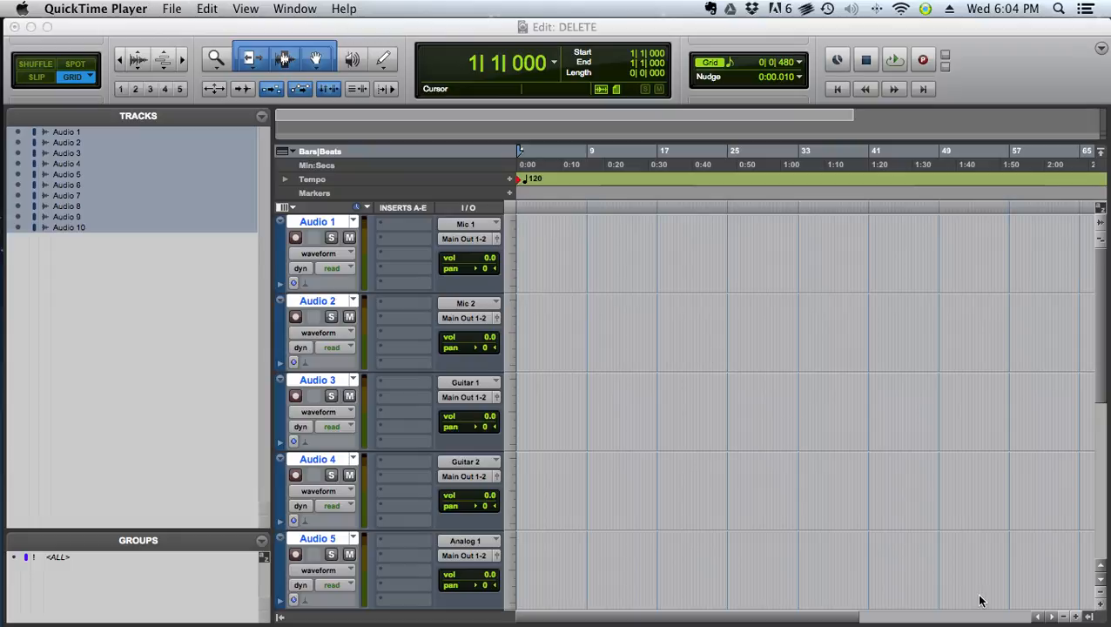
# - Show the Clips list and open the Transport, Session Setup, Big Counter, Automation, Memory Locations and Beat Detective windows
pyautogui.click(1088, 617)
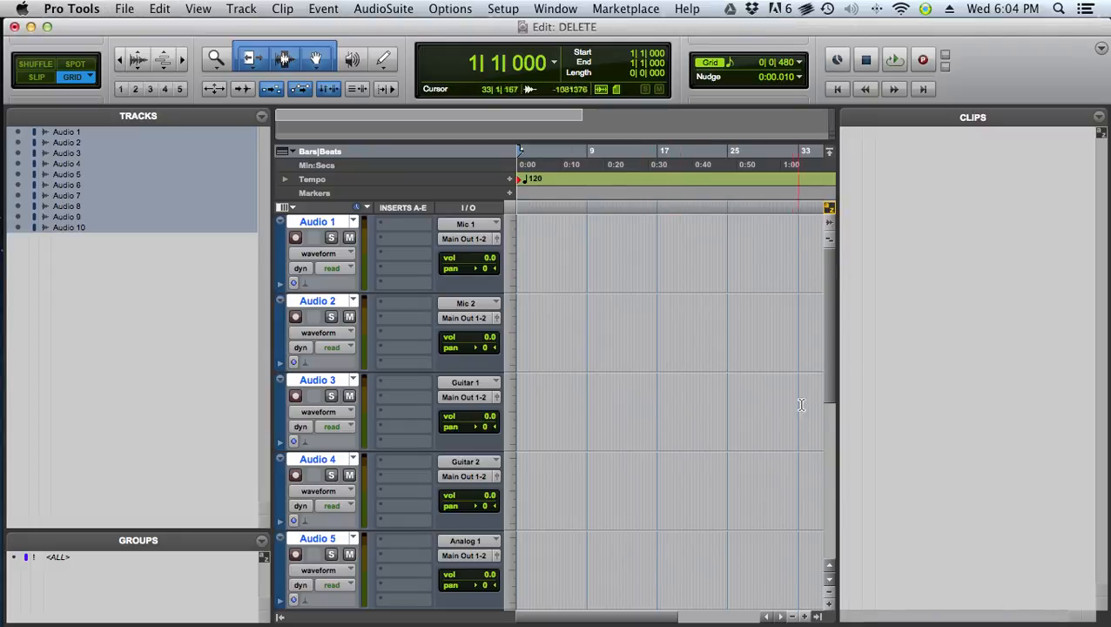
pyautogui.press('super+KP_1')
pyautogui.press('super+KP_2')
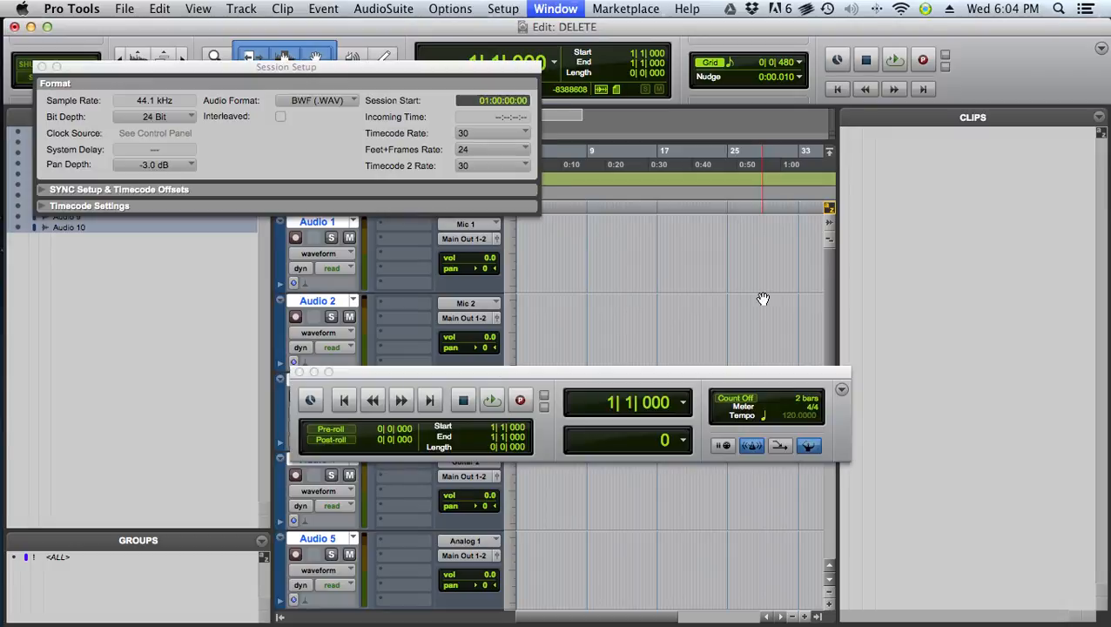
pyautogui.press('super+KP_3')
pyautogui.press('super+KP_4')
pyautogui.press('super+KP_5')
pyautogui.press('super+KP_8')
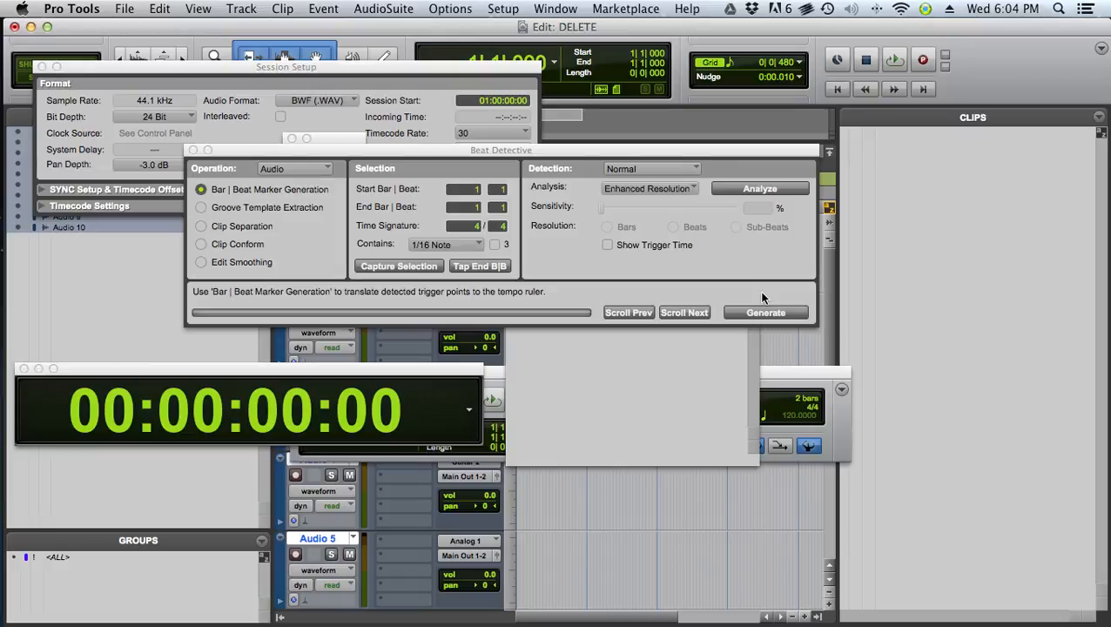
# - Close the Edit window and all the open floating windows
pyautogui.press('super+KP_1')
pyautogui.press('super+KP_2')
pyautogui.press('super+KP_3')
pyautogui.press('super+KP_4')
pyautogui.press('super+KP_5')
pyautogui.press('super+KP_8')
pyautogui.press('super+w')
pyautogui.press('super+w')
pyautogui.press('super+w')
pyautogui.press('super+w')
pyautogui.press('super+w')
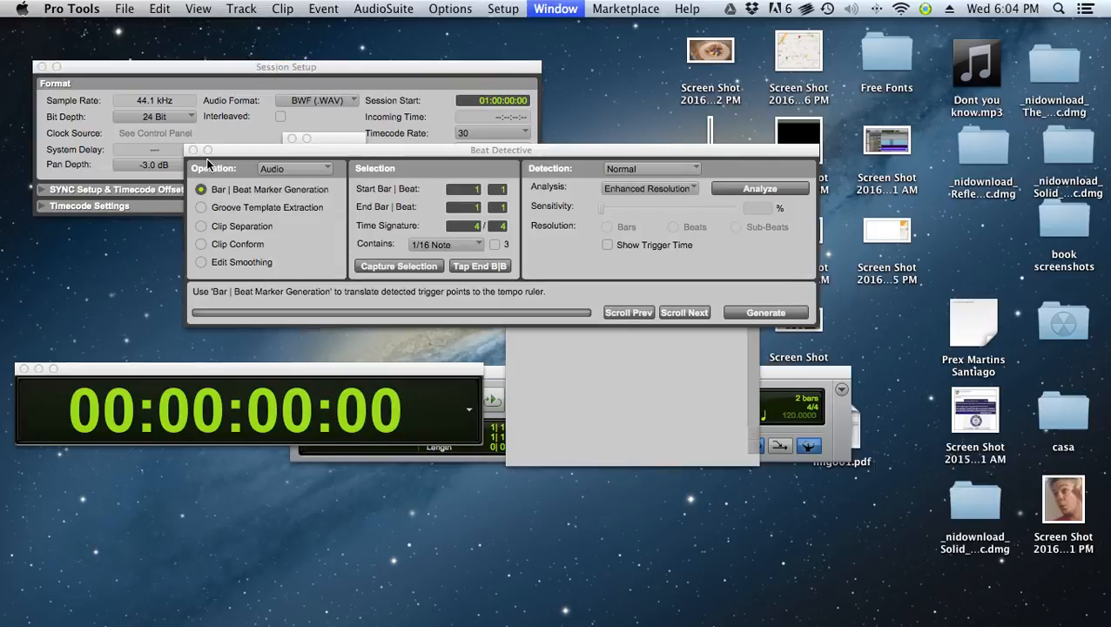
pyautogui.press('super+w')
pyautogui.press('super+w')
pyautogui.press('super+w')
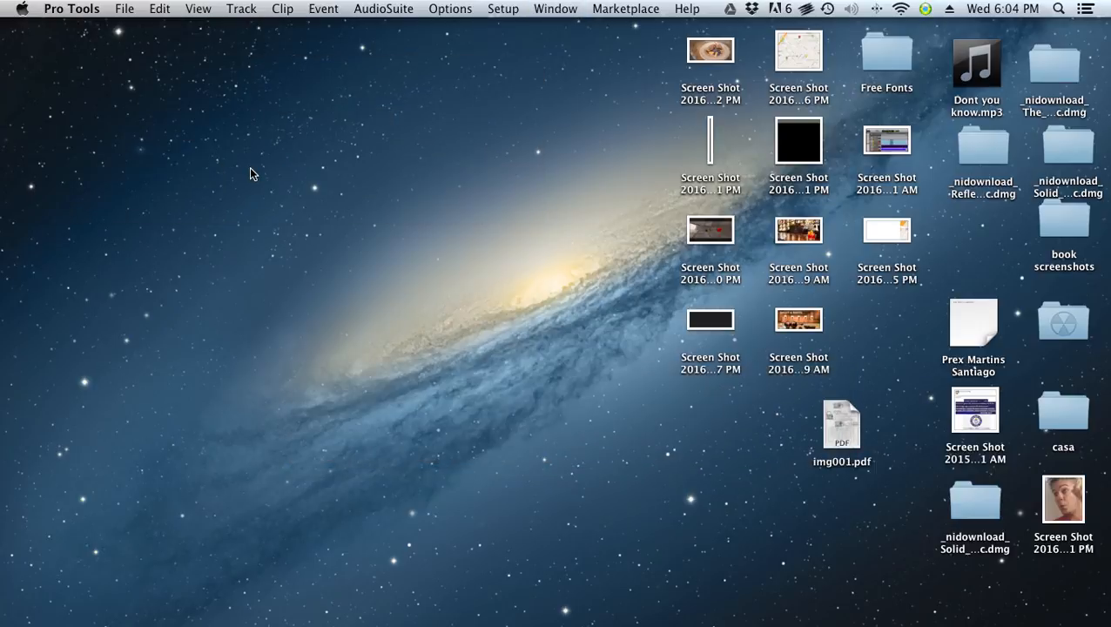
# - Bring back the Edit window, switching between the Mix and Edit windows
pyautogui.press('super+equal')
pyautogui.press('super+equal')
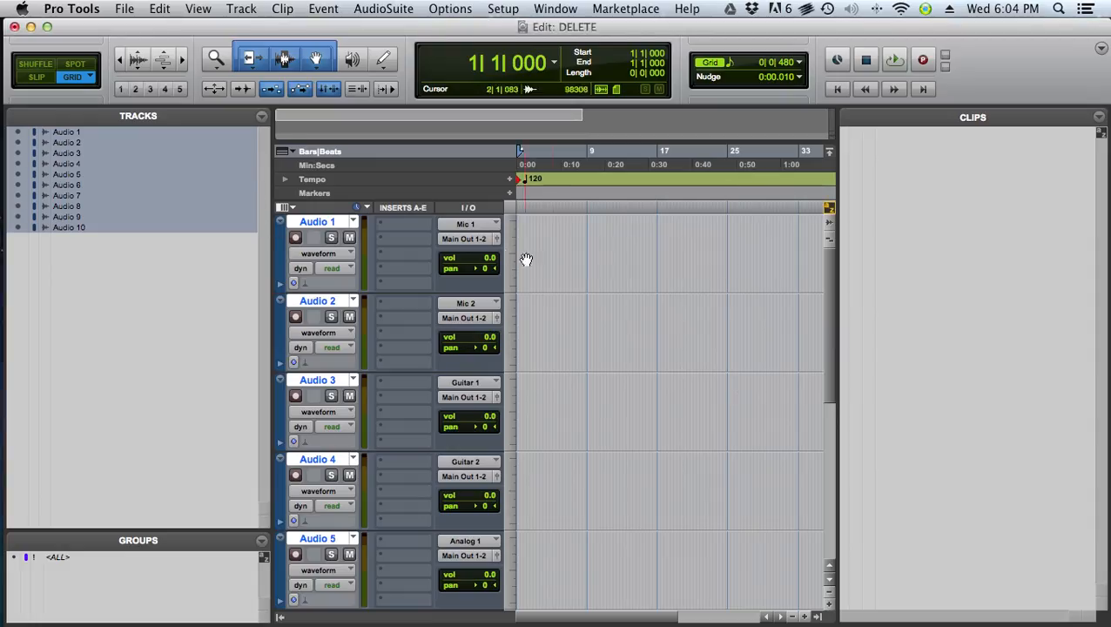
pyautogui.press('super+equal')
pyautogui.press('super+equal')
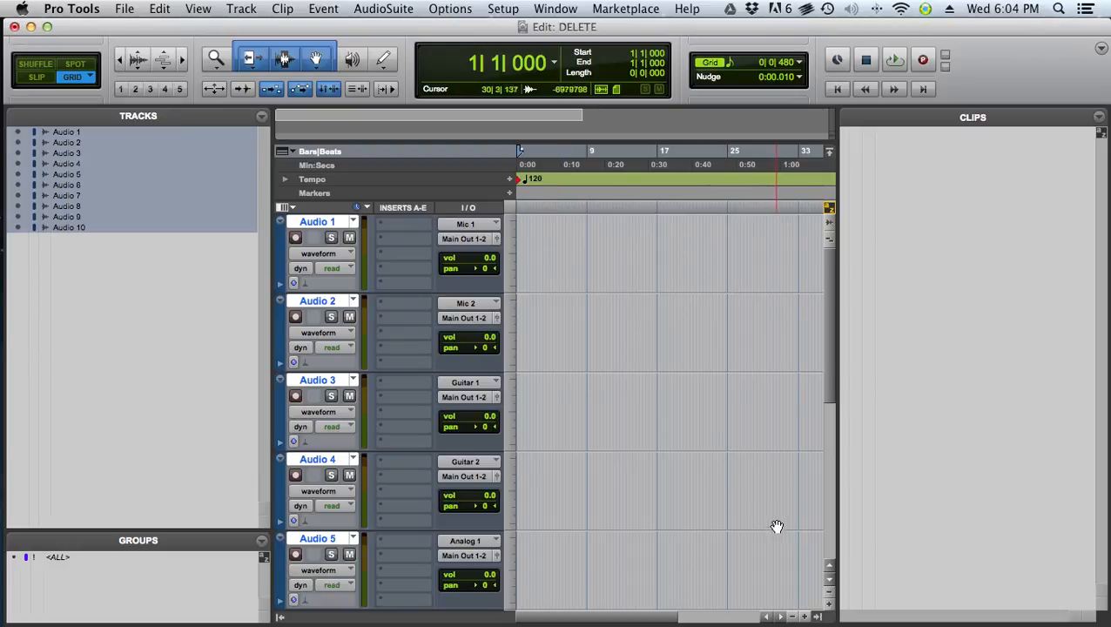
# - Hide and redisplay the Clips list and the Tracks and Groups column of the Edit window
pyautogui.click(818, 618)
pyautogui.click(1089, 617)
pyautogui.click(819, 617)
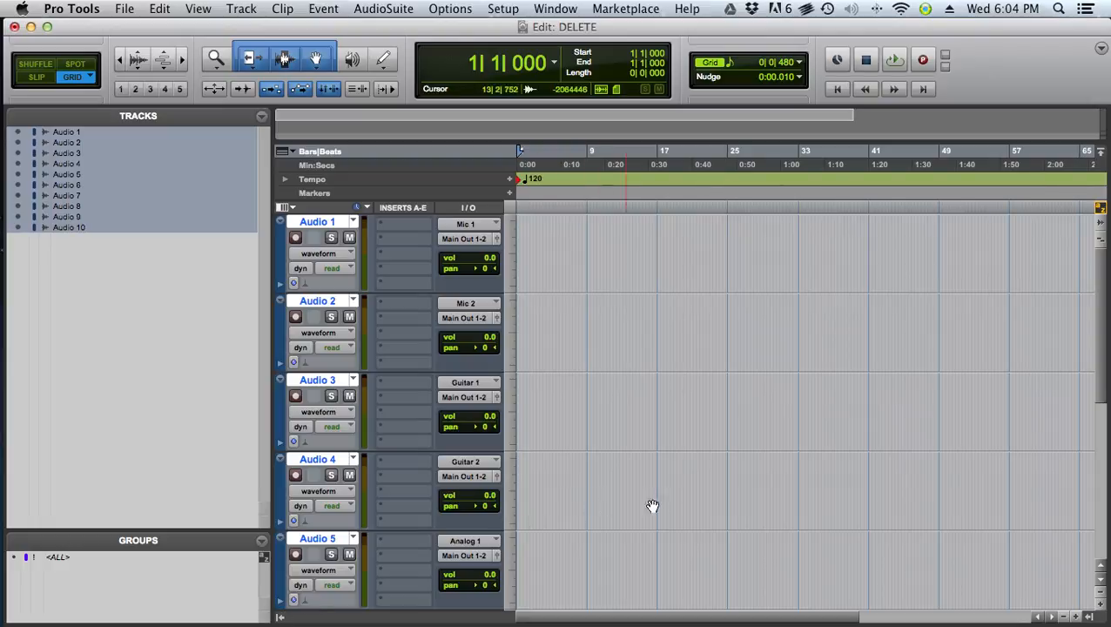
pyautogui.click(280, 618)
pyautogui.click(14, 618)
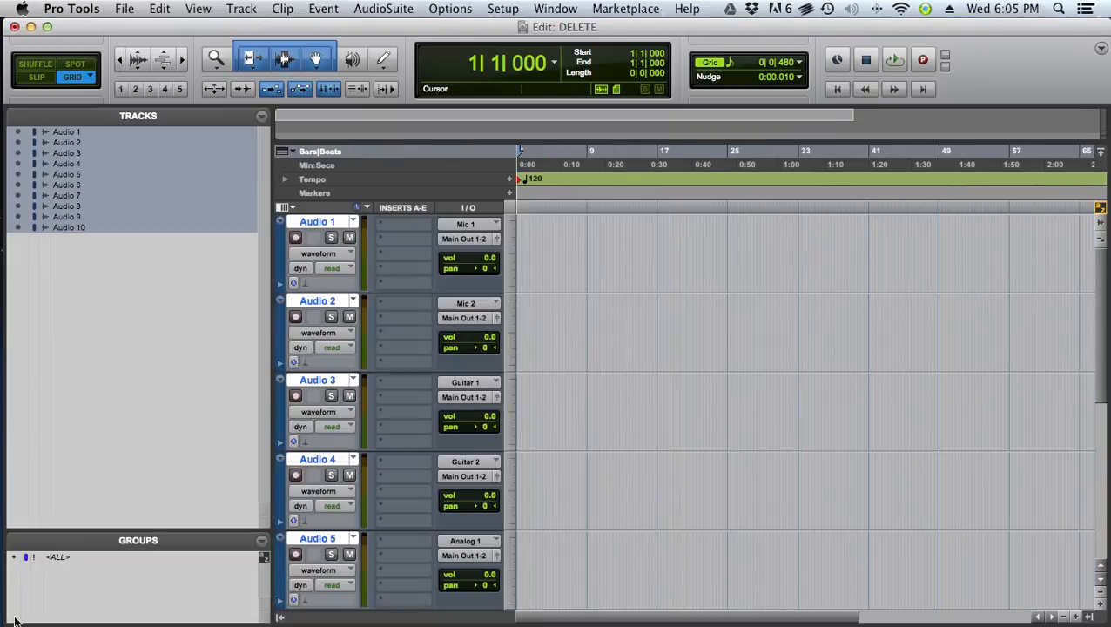
pyautogui.click(1090, 617)
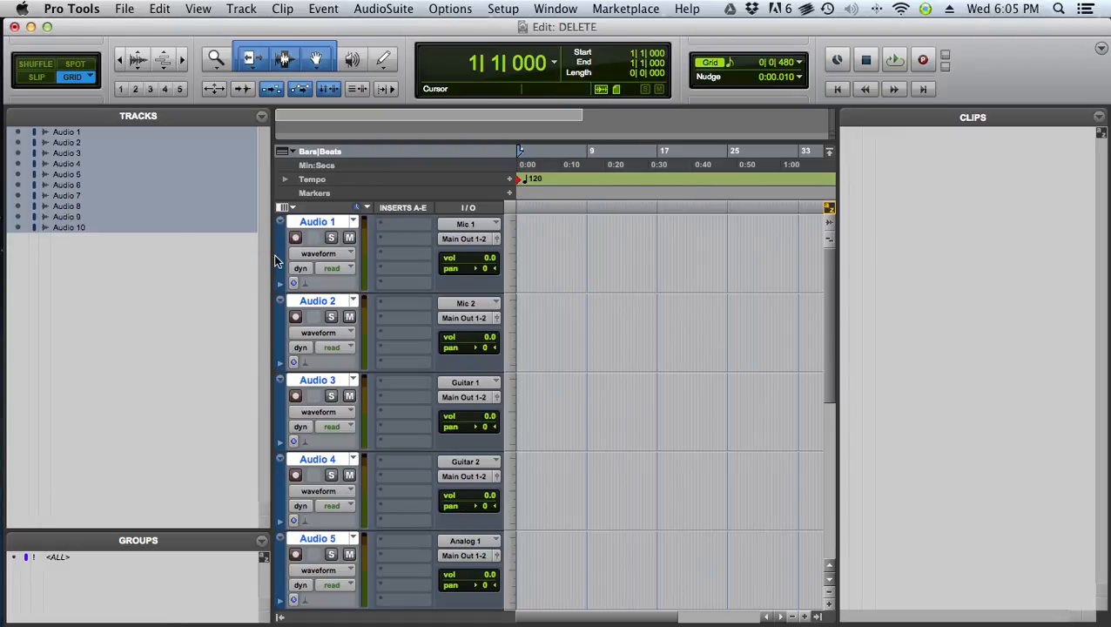
# - Narrow the Tracks and Groups column and enlarge the Groups list's height
pyautogui.moveTo(268, 257); pyautogui.dragTo(209, 265)
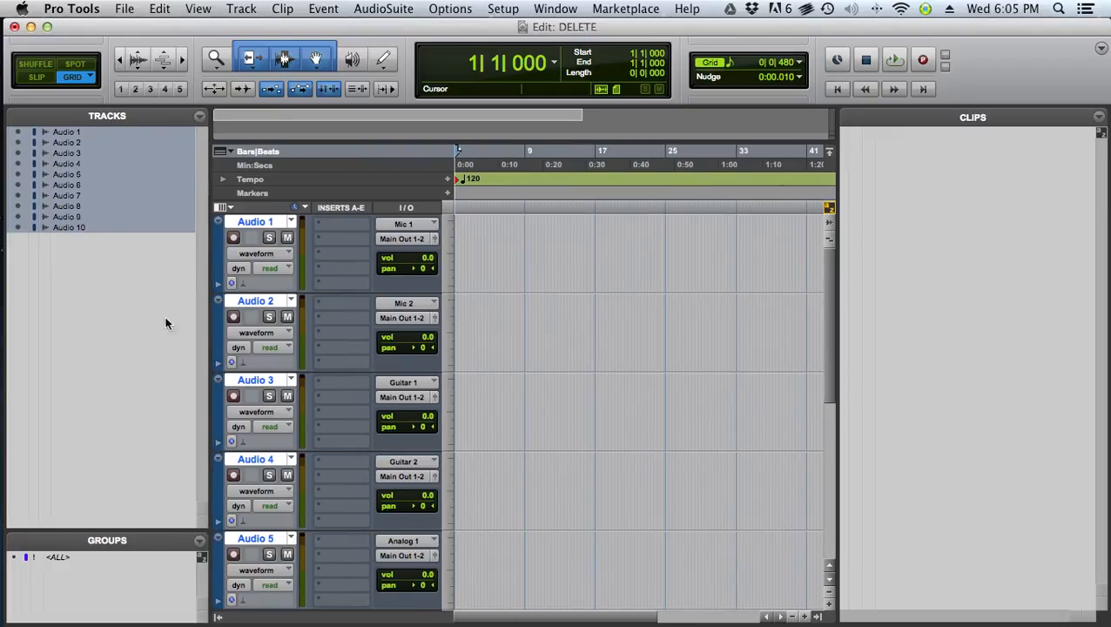
pyautogui.moveTo(106, 529); pyautogui.dragTo(111, 409)
# - Clear the selection of all tracks, and rename track Audio 1 as KICK IN and Audio 2 as KICK OUTR
pyautogui.click(489, 247)
pyautogui.click(258, 223)
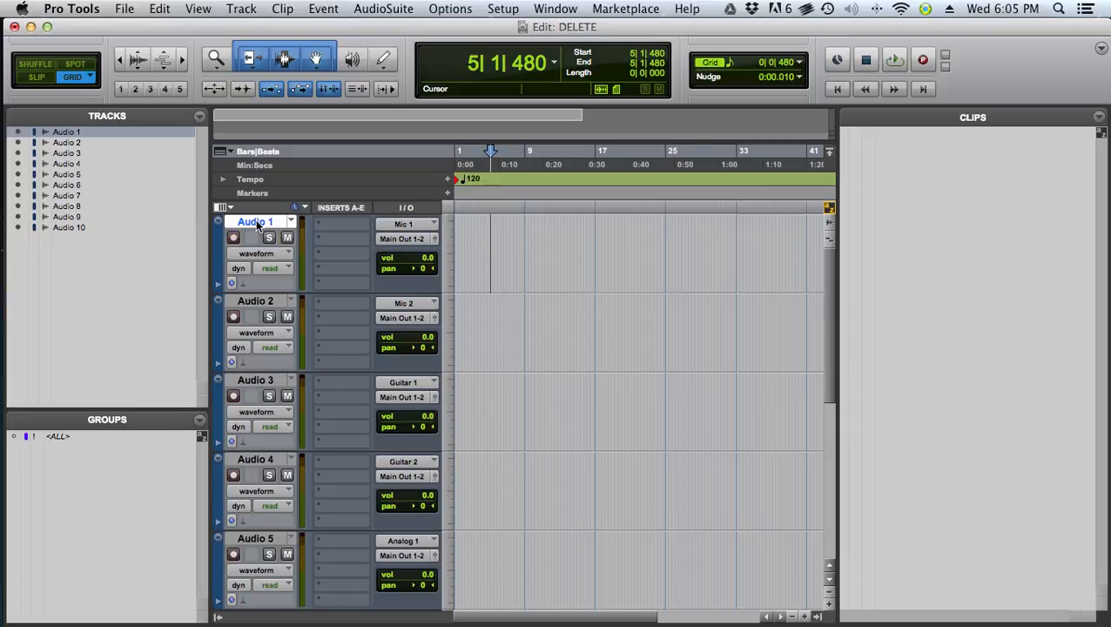
pyautogui.doubleClick(256, 223)
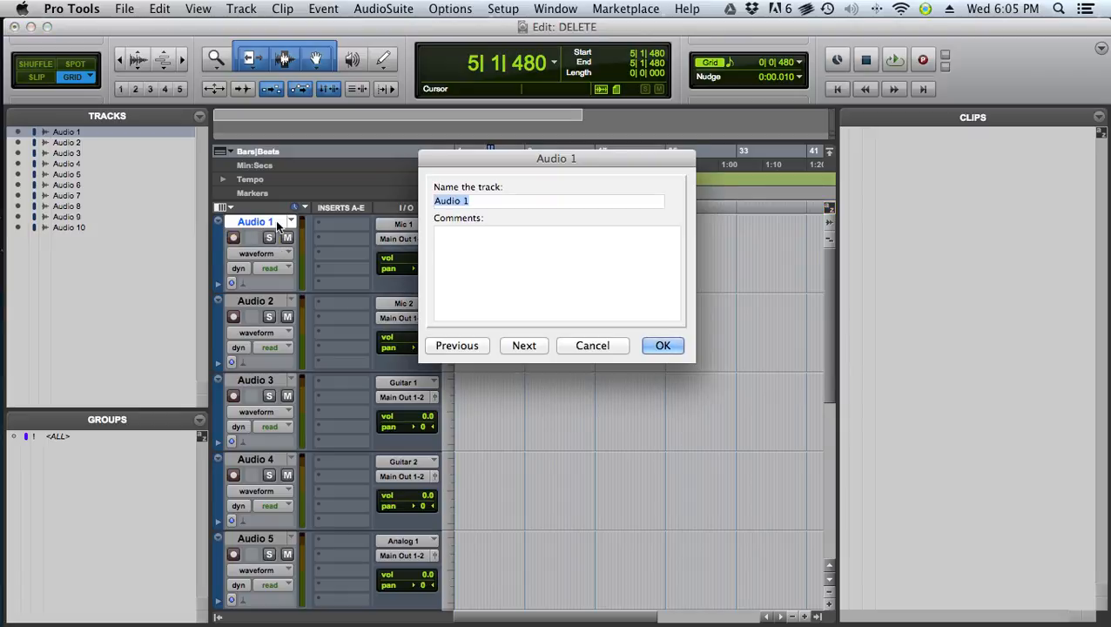
pyautogui.write('KICK')
pyautogui.write(' IN')
pyautogui.press('super+Right')
pyautogui.write('KIC')
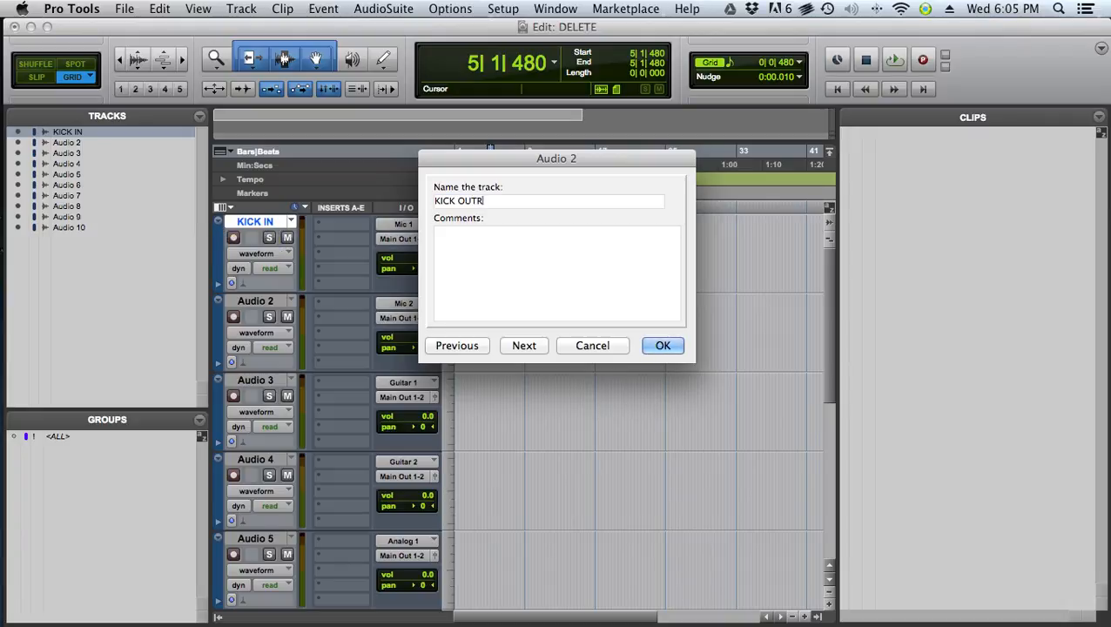
pyautogui.press('super+Right')
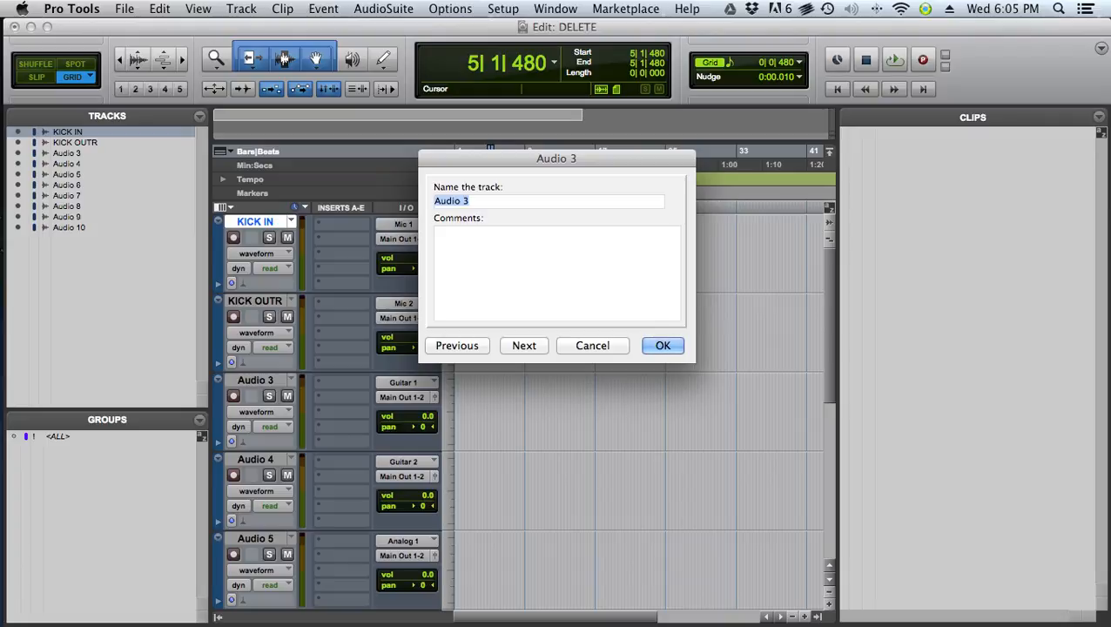
# - Rename track Audio 3 as SNR TOP and Audio 4 as SNR BOT
pyautogui.press('super+Left')
pyautogui.press('super+Left')
pyautogui.press('super+Right')
pyautogui.press('super+Right')
pyautogui.write('SN')
pyautogui.write('R TOP')
pyautogui.press('super+Right')
pyautogui.write('S')
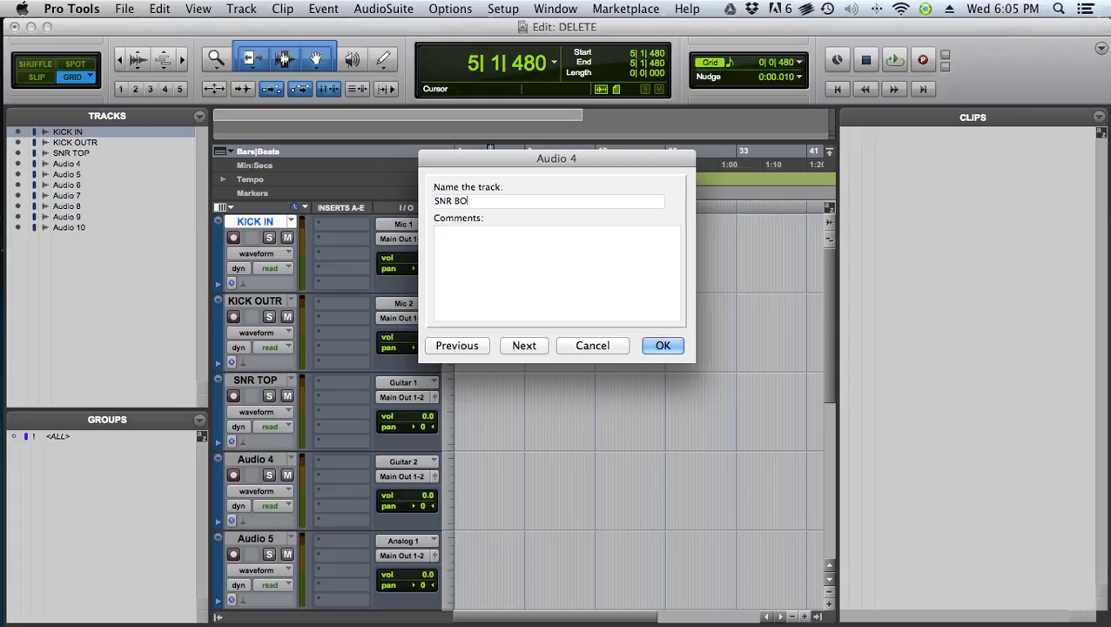
pyautogui.press('super+Right')
# - Rename track Audio 5 as TOM 1 and Audio 6 as TOM 2
pyautogui.write('TO')
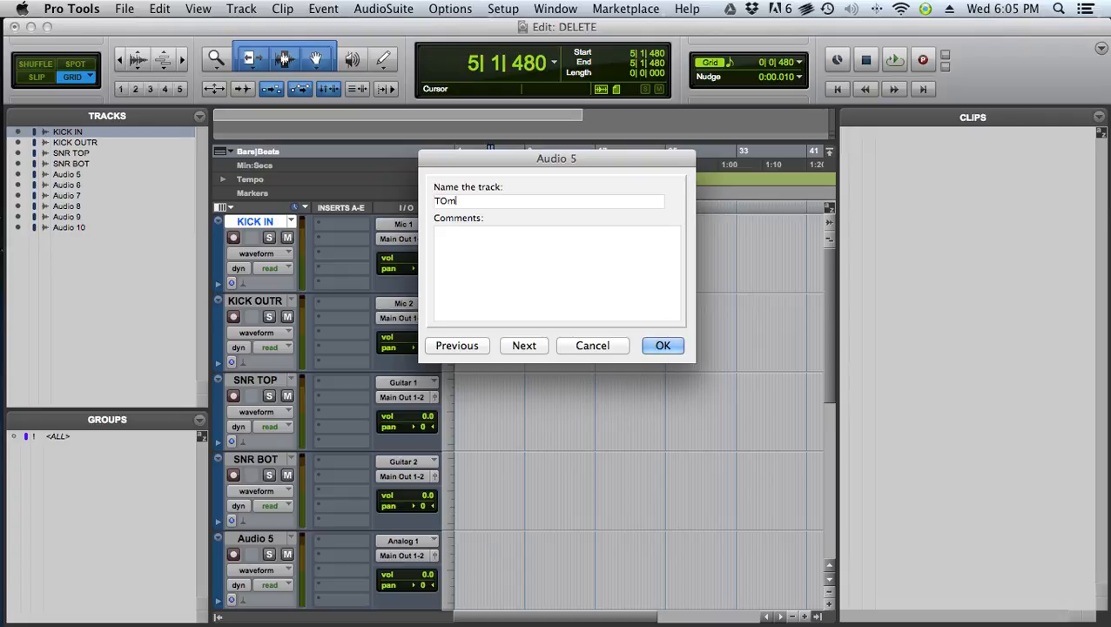
pyautogui.write('M 1')
pyautogui.press('super+Right')
pyautogui.write('TOM 2')
pyautogui.press('super+Right')
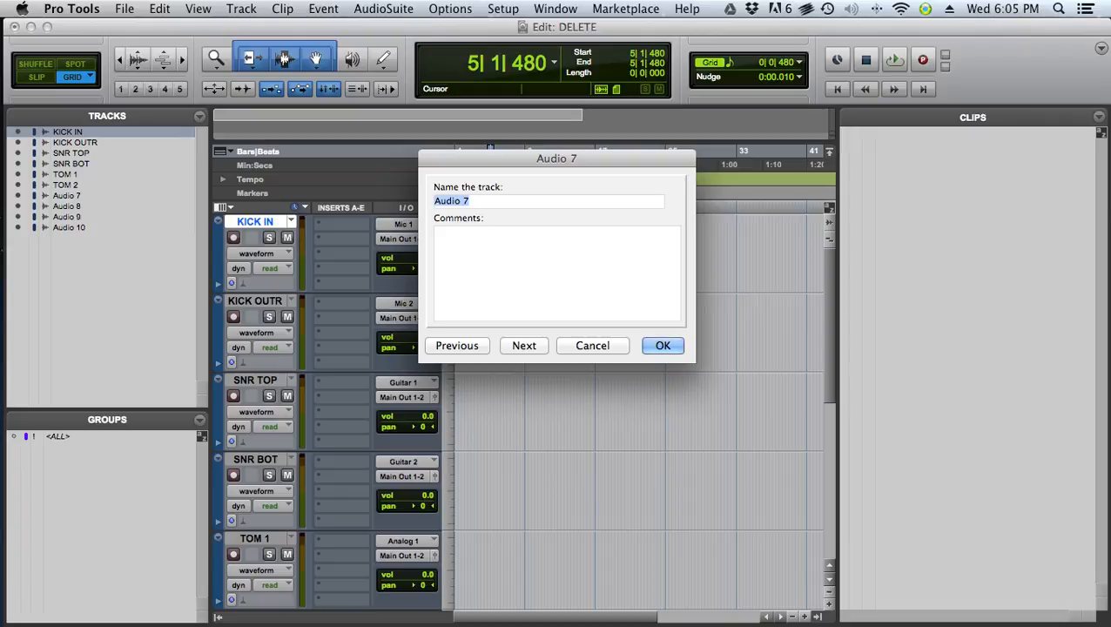
# - Rename track Audio 7 as FLO TOM and Audio 8 as OH L
pyautogui.write('FLO TOM')
pyautogui.press('super+Right')
pyautogui.write('OH L')
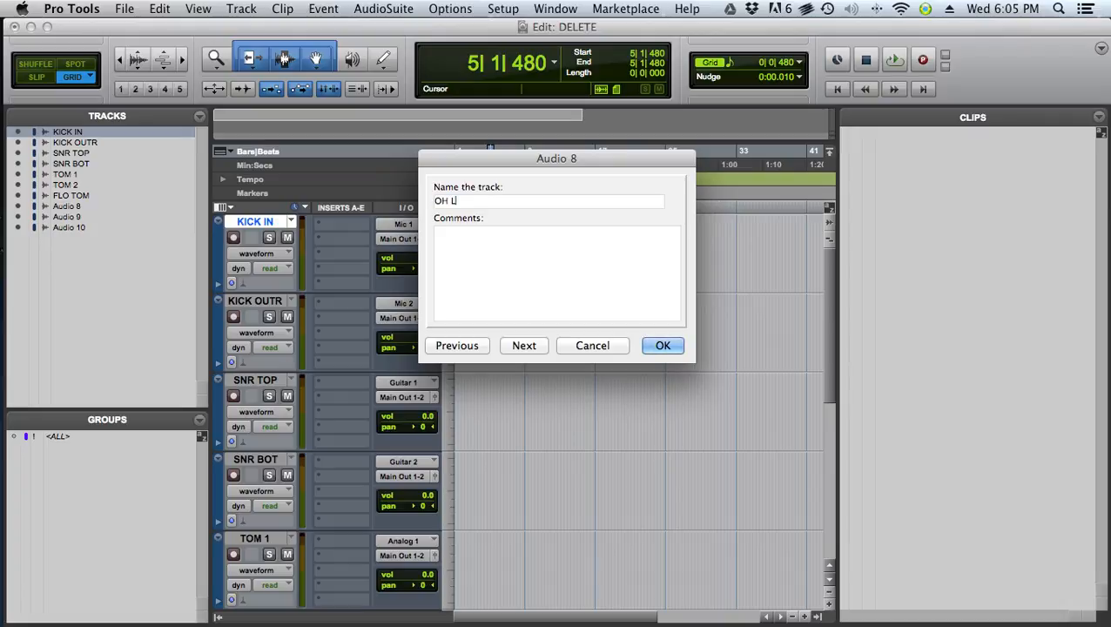
pyautogui.press('super+Right')
# - Rename track Audio 9 as OH R and Audio 10 as ROOM, and close the naming dialog
pyautogui.write('OH R')
pyautogui.press('super+Right')
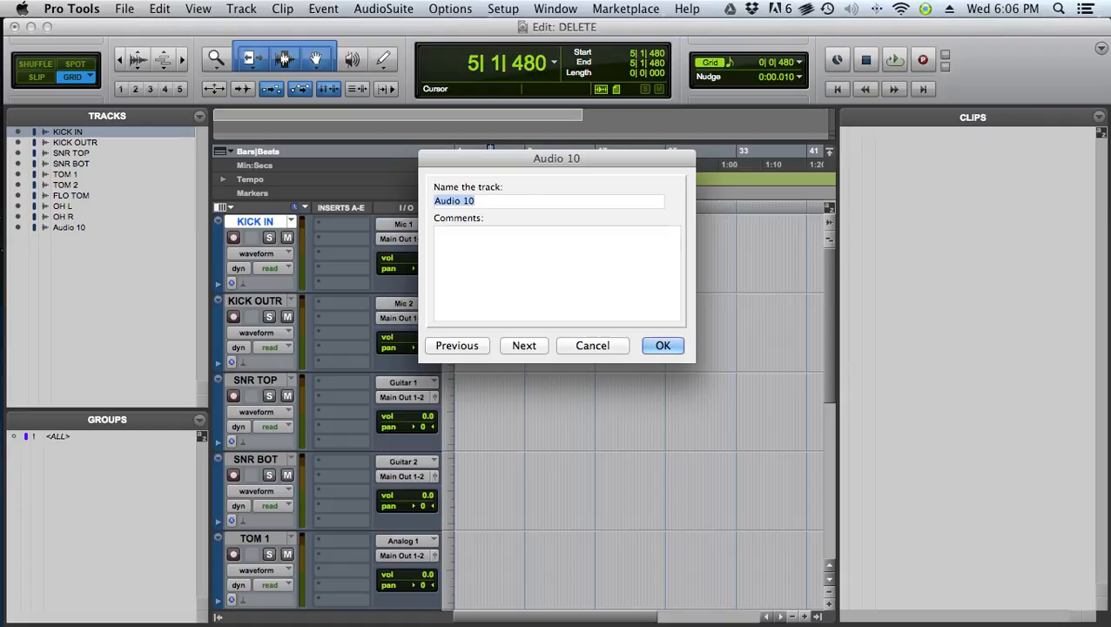
pyautogui.write('AM')
pyautogui.press('Return')
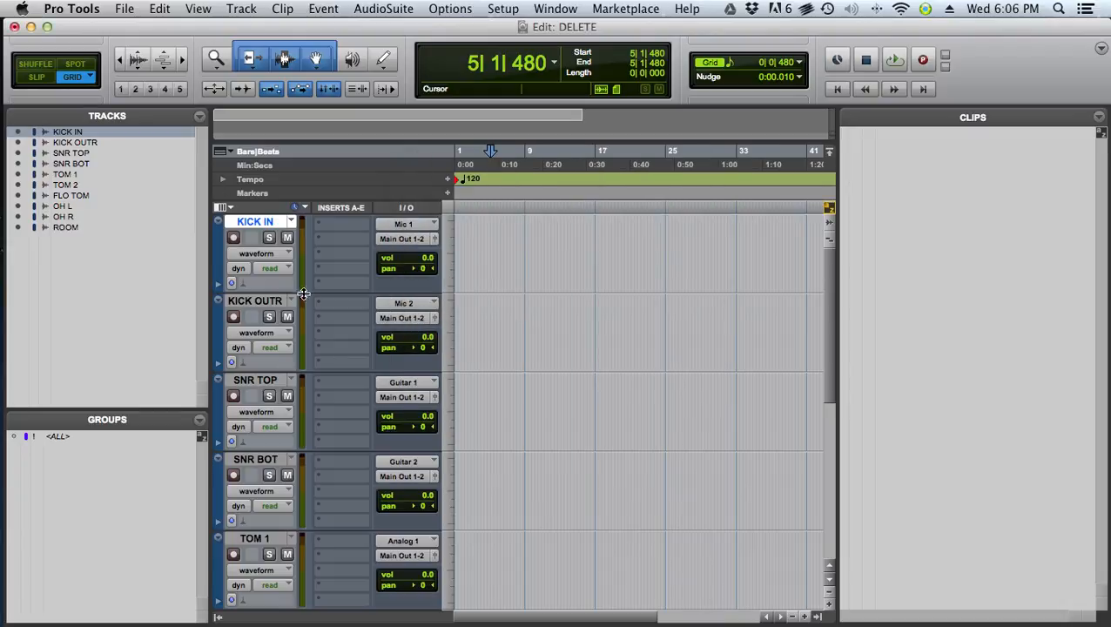
# - Hide the Clips list and show it again
pyautogui.scroll(-5, 350, 311)
pyautogui.scroll(5, 351, 326)
pyautogui.scroll(-3, 521, 449)
pyautogui.scroll(3, 521, 448)
pyautogui.click(819, 618)
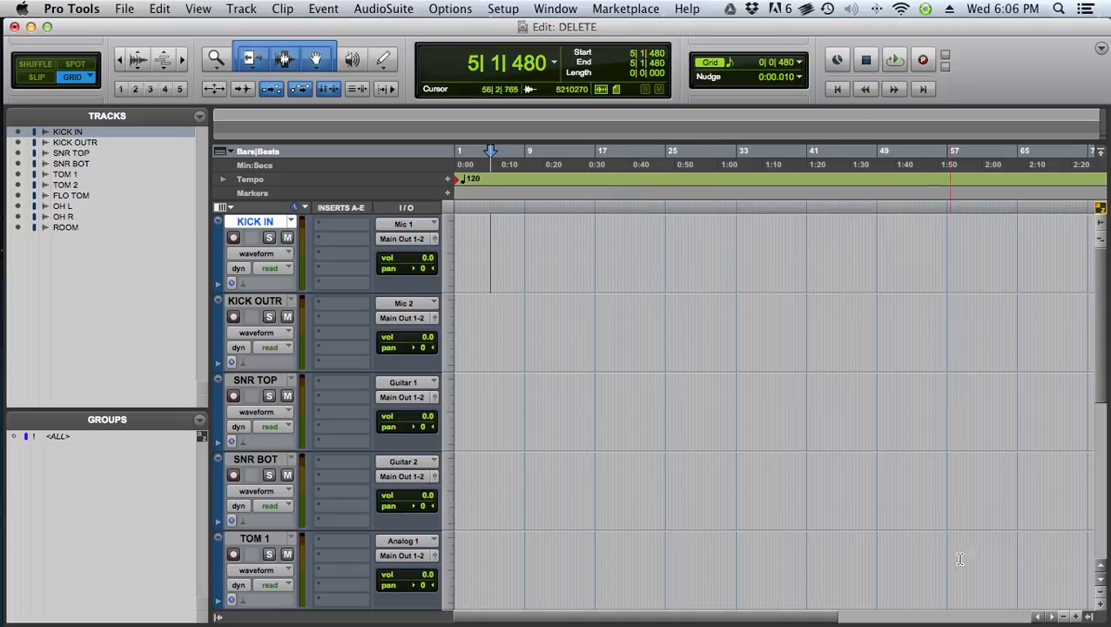
pyautogui.click(1088, 616)
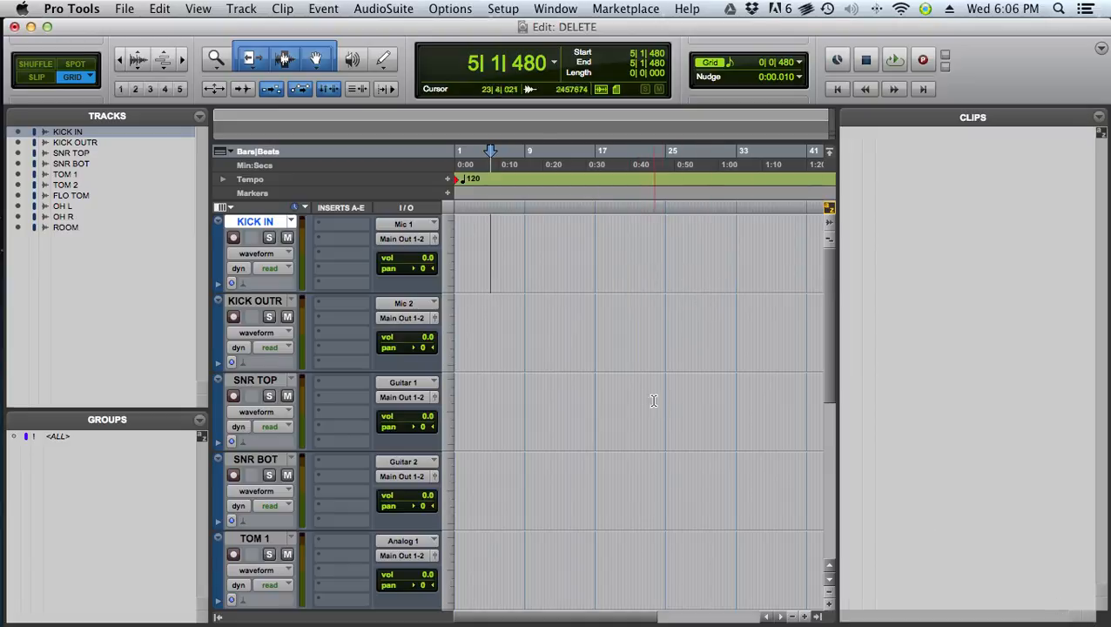
# - Select the range from 13|1|000 to 21|1|000 on the KICK IN track
pyautogui.click(626, 241)
pyautogui.moveTo(626, 240); pyautogui.dragTo(554, 242)
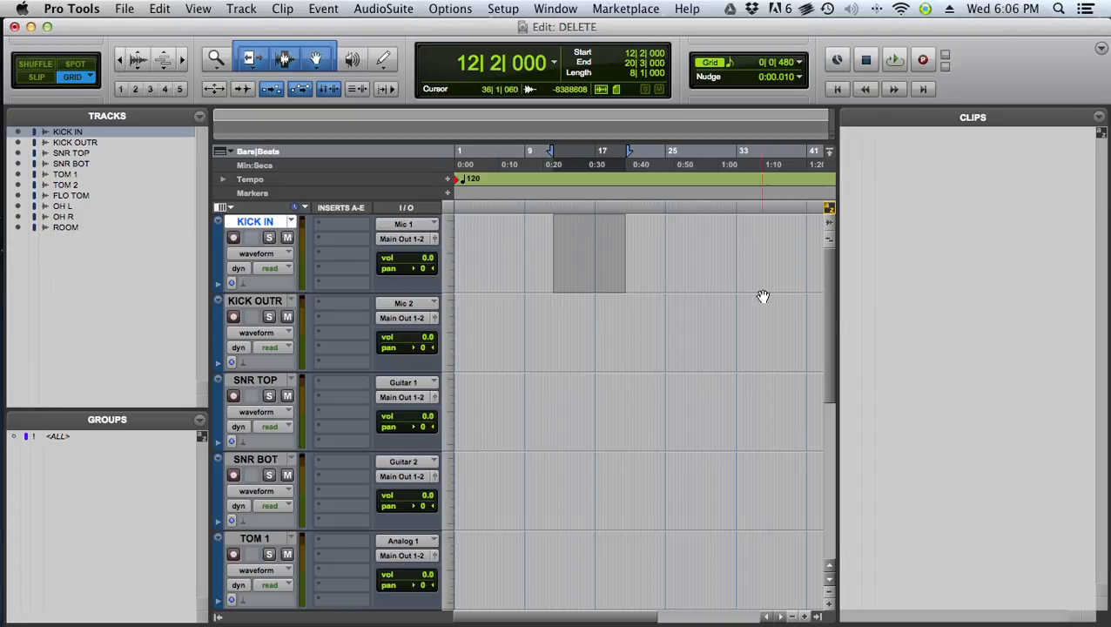
pyautogui.moveTo(629, 248); pyautogui.dragTo(560, 254)
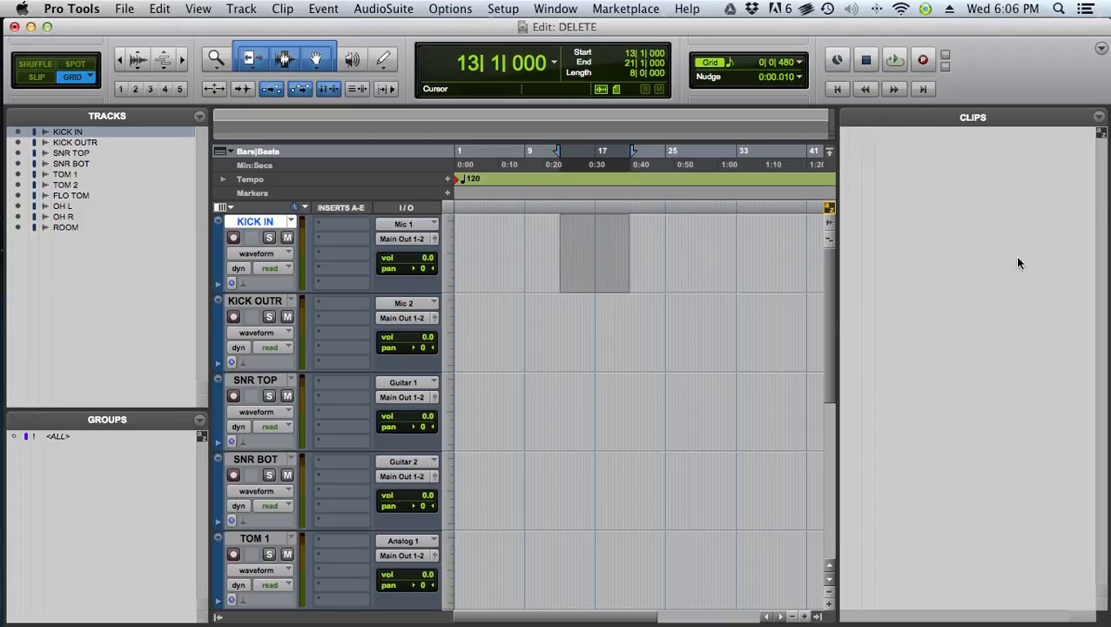
# - Hide the Clips list and narrow the Tracks and Groups column further, hiding and redisplaying the column once
pyautogui.click(819, 618)
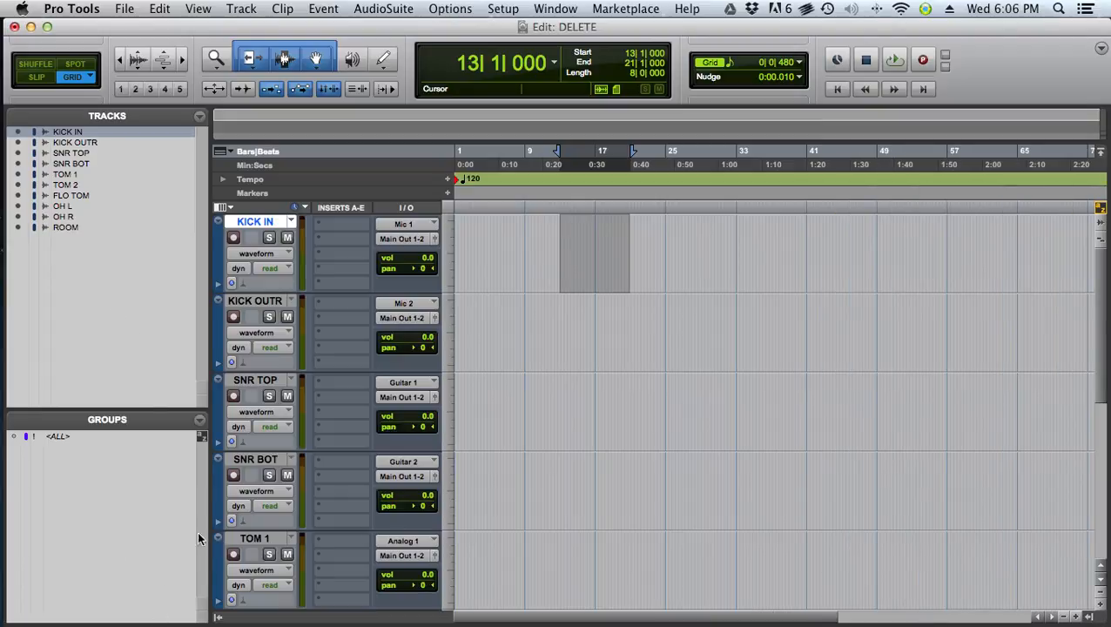
pyautogui.moveTo(205, 507); pyautogui.dragTo(125, 513)
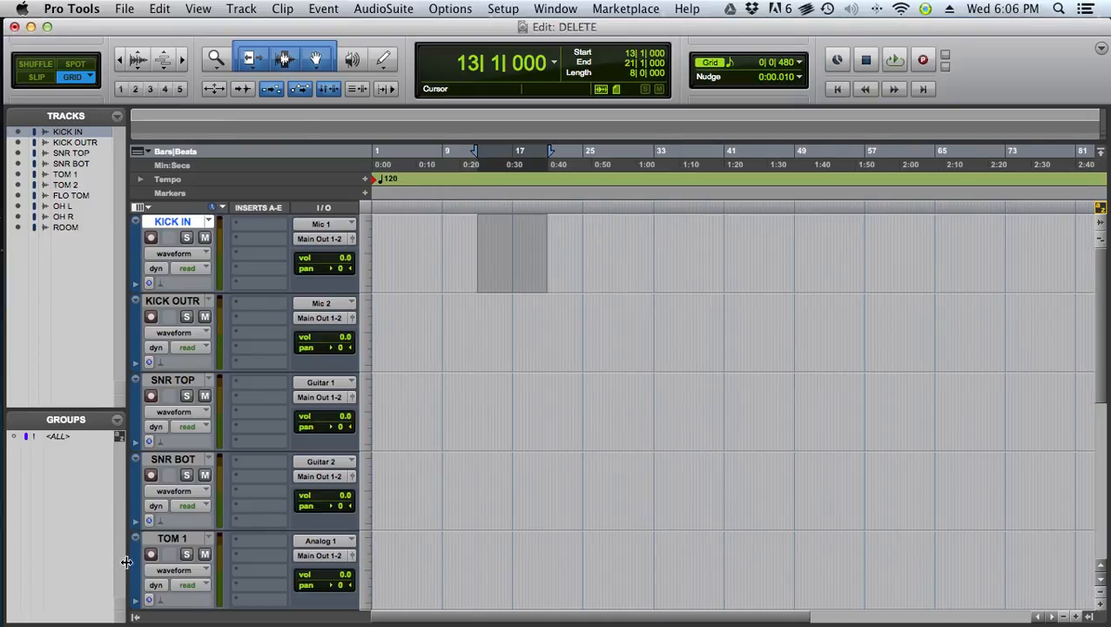
pyautogui.click(135, 619)
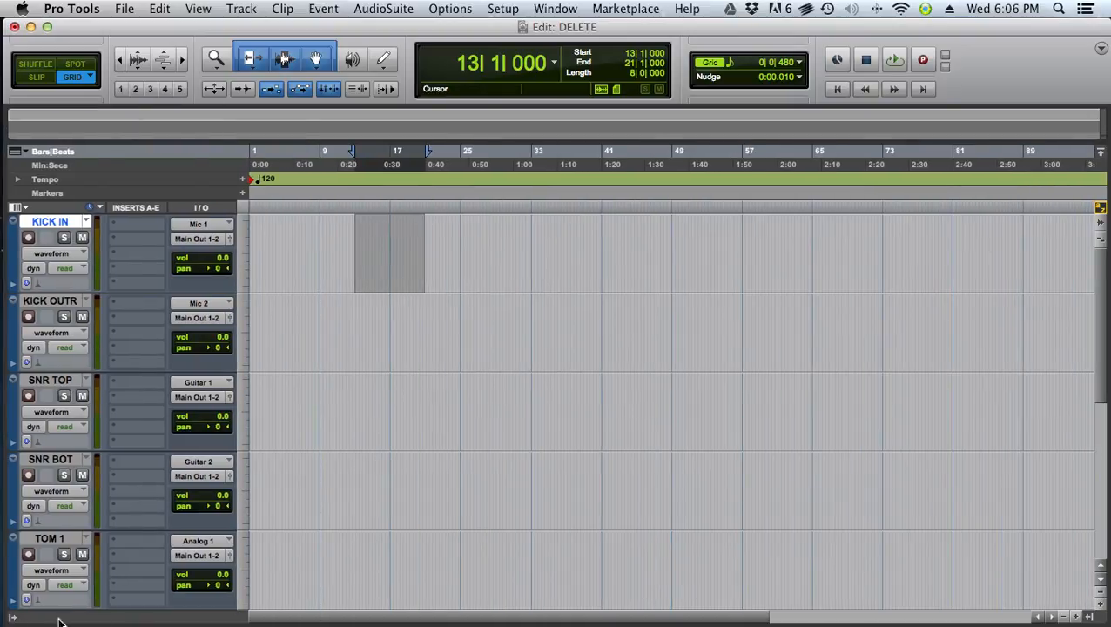
pyautogui.click(12, 619)
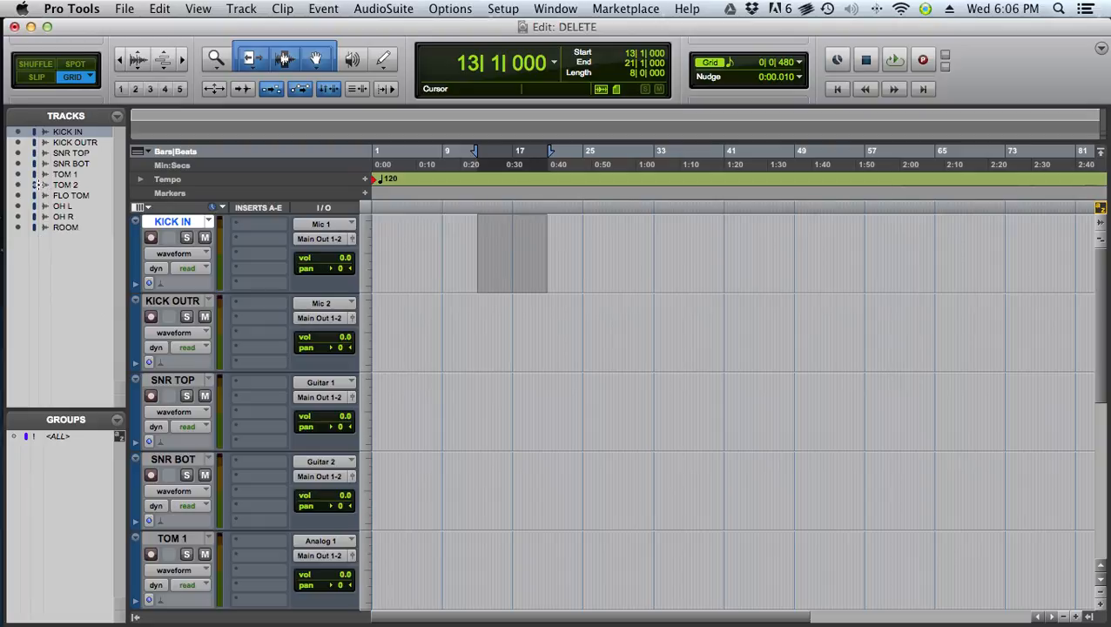
# - Select the ROOM track and mark the range from 2|4|000 to 44|4|000 on it
pyautogui.scroll(-10, 419, 431)
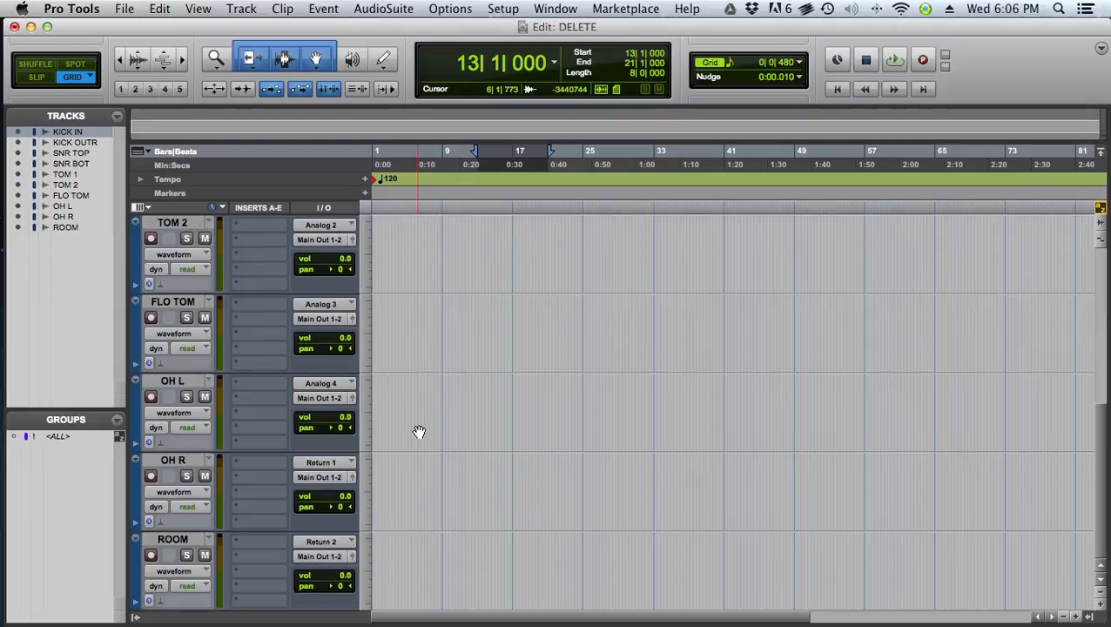
pyautogui.scroll(10, 419, 431)
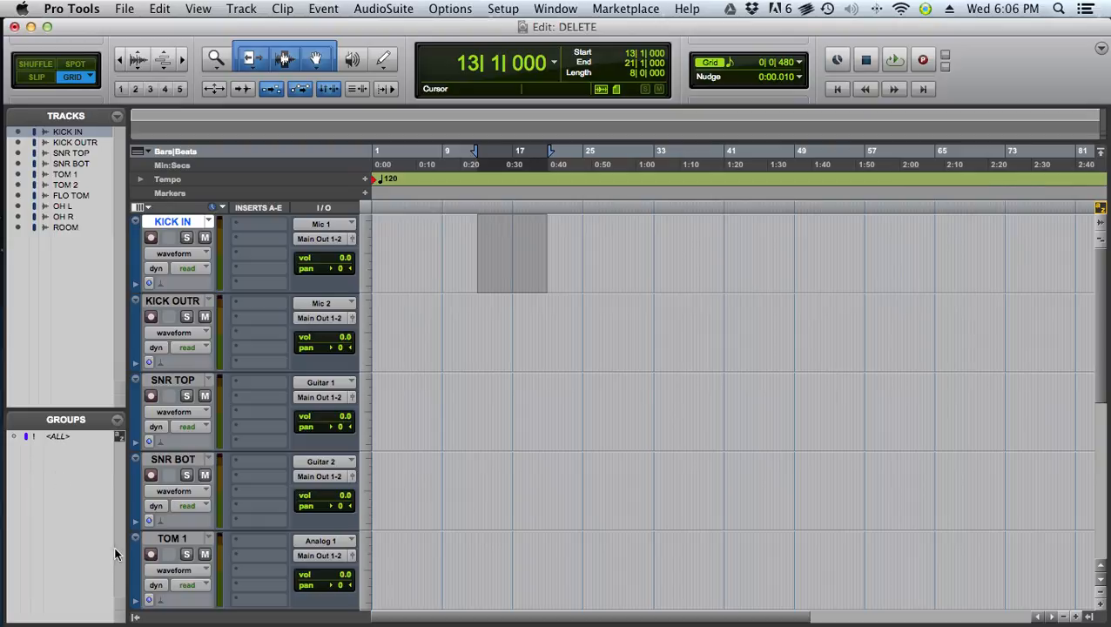
pyautogui.click(409, 503)
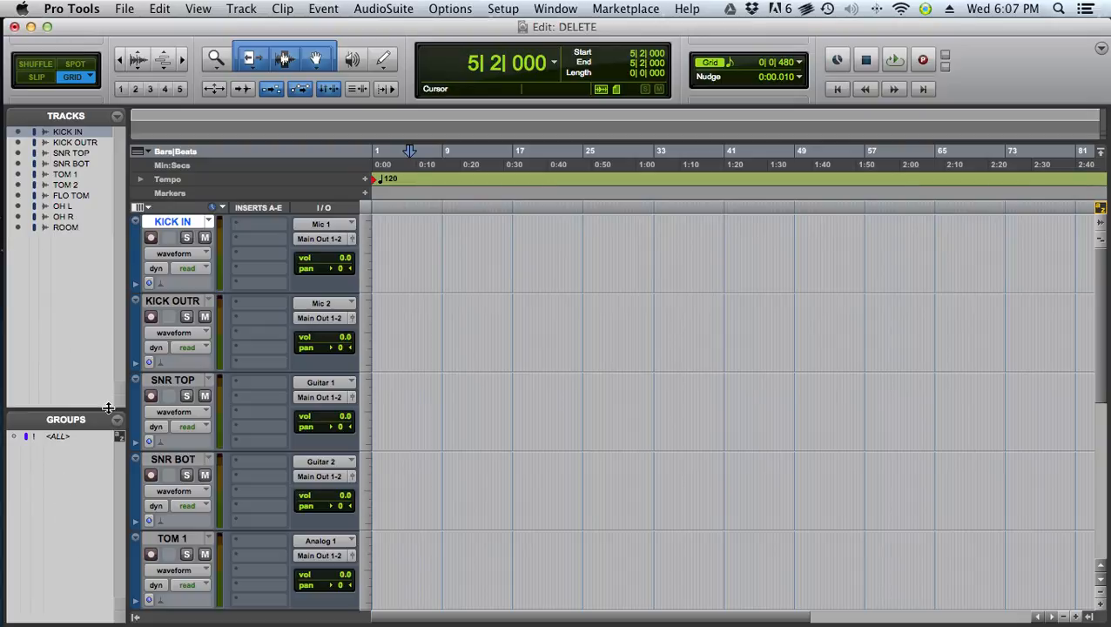
pyautogui.scroll(-5, 398, 483)
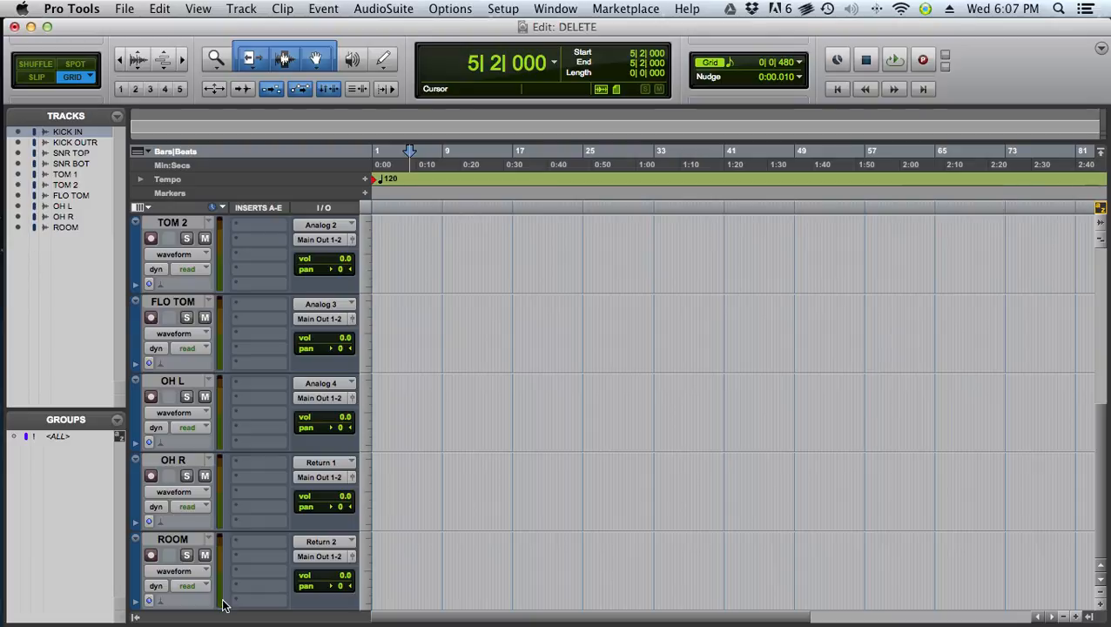
pyautogui.click(173, 539)
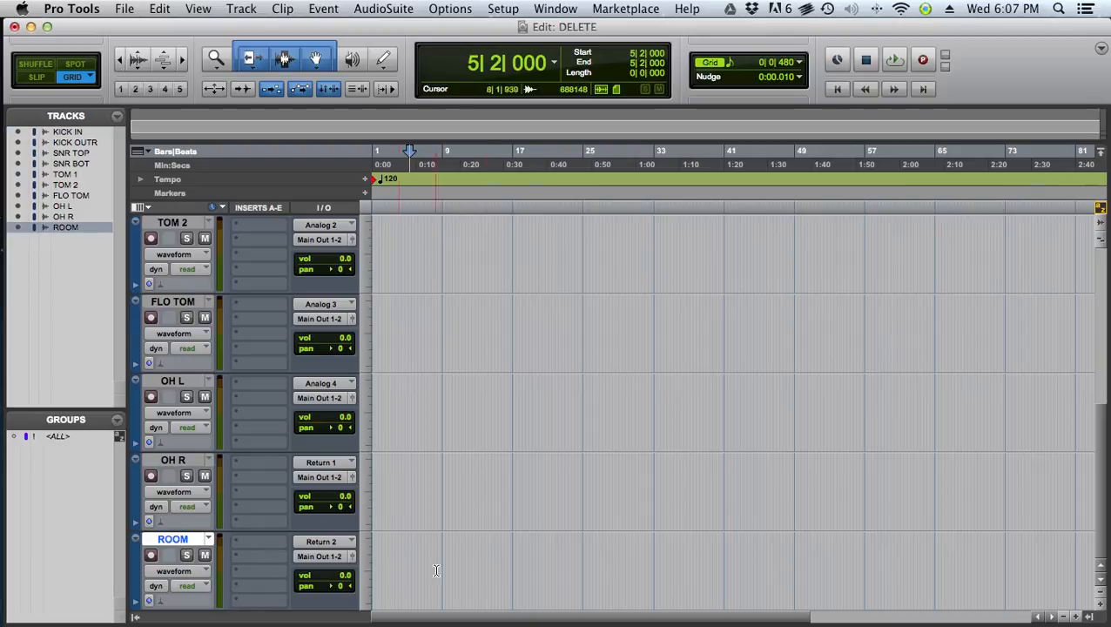
pyautogui.moveTo(771, 567)
pyautogui.mouseDown()
pyautogui.moveTo(397, 586)
pyautogui.moveTo(756, 566)
pyautogui.mouseUp()
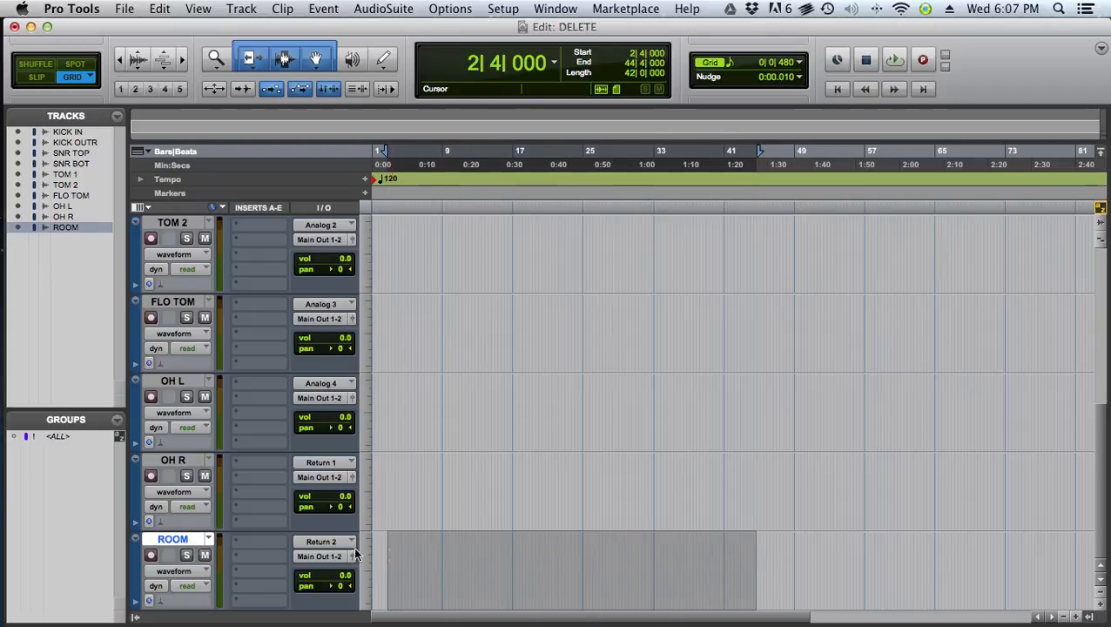
# - Insert the C1 gate dynamics plug-in in the ROOM track's first insert slot and close its window
pyautogui.click(232, 538)
pyautogui.moveTo(264, 566)
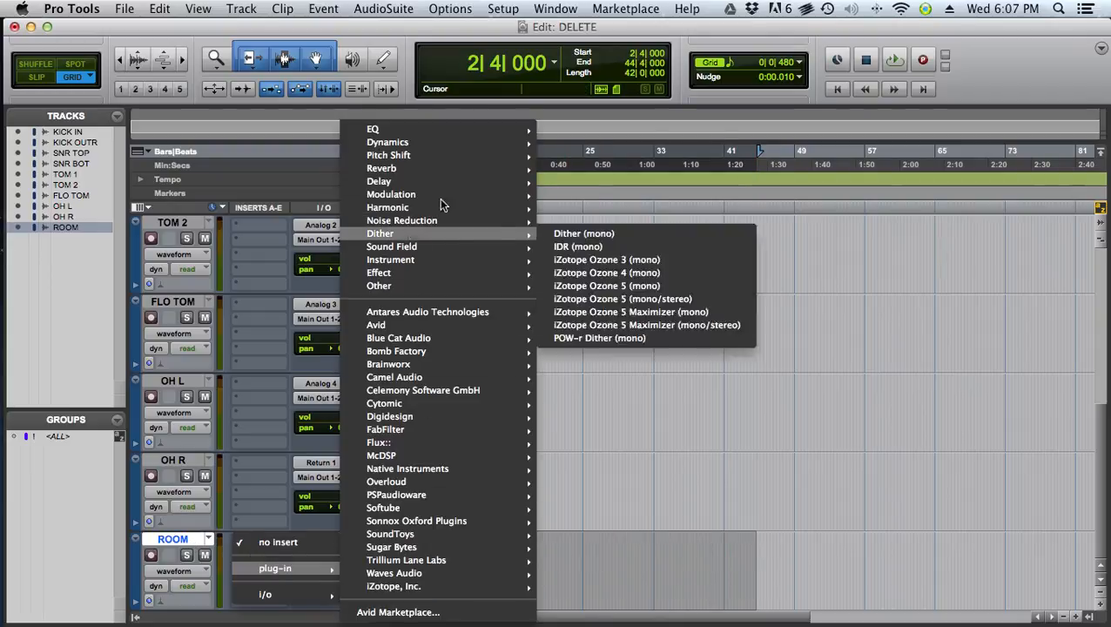
pyautogui.moveTo(484, 142)
pyautogui.click(577, 147)
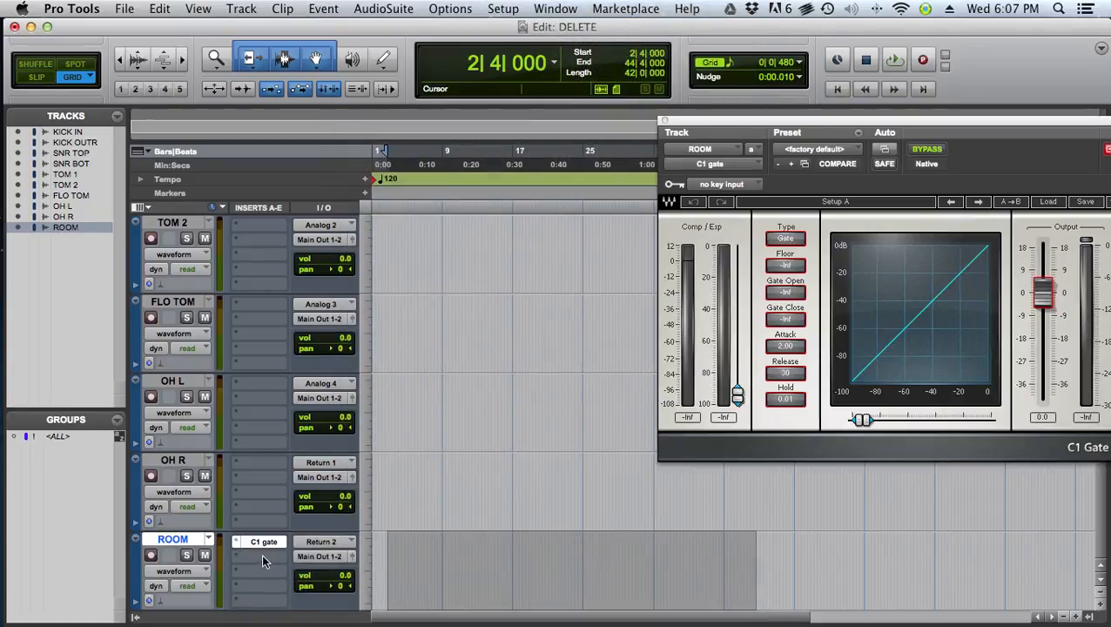
pyautogui.click(666, 122)
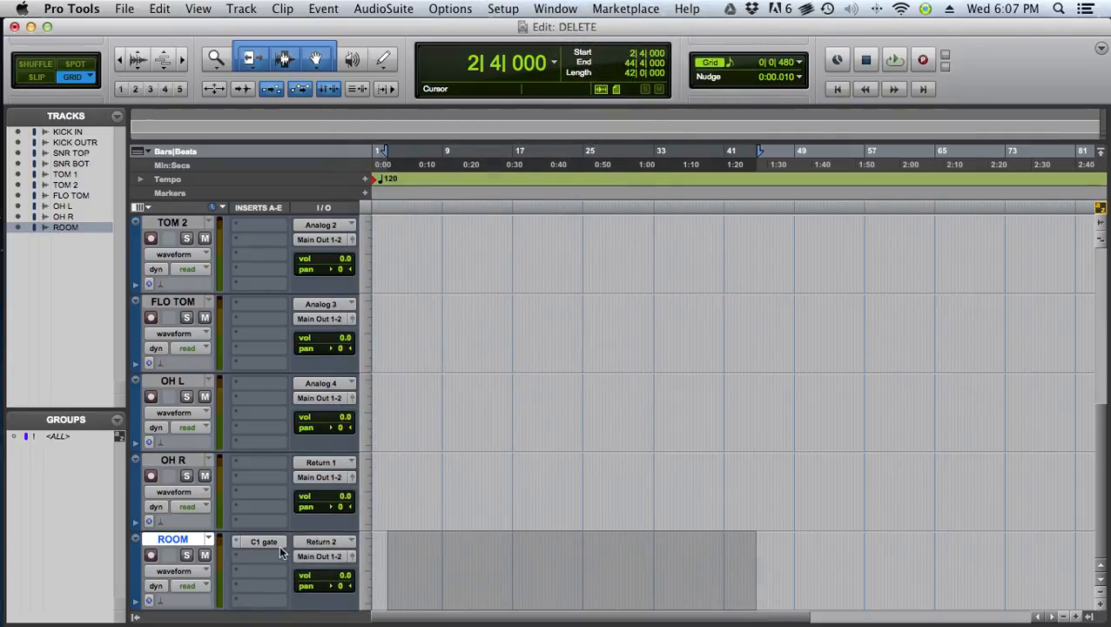
# - Add the bx_dynEQ Mono plug-in to the ROOM track's second insert slot and close its window
pyautogui.click(251, 565)
pyautogui.moveTo(301, 583)
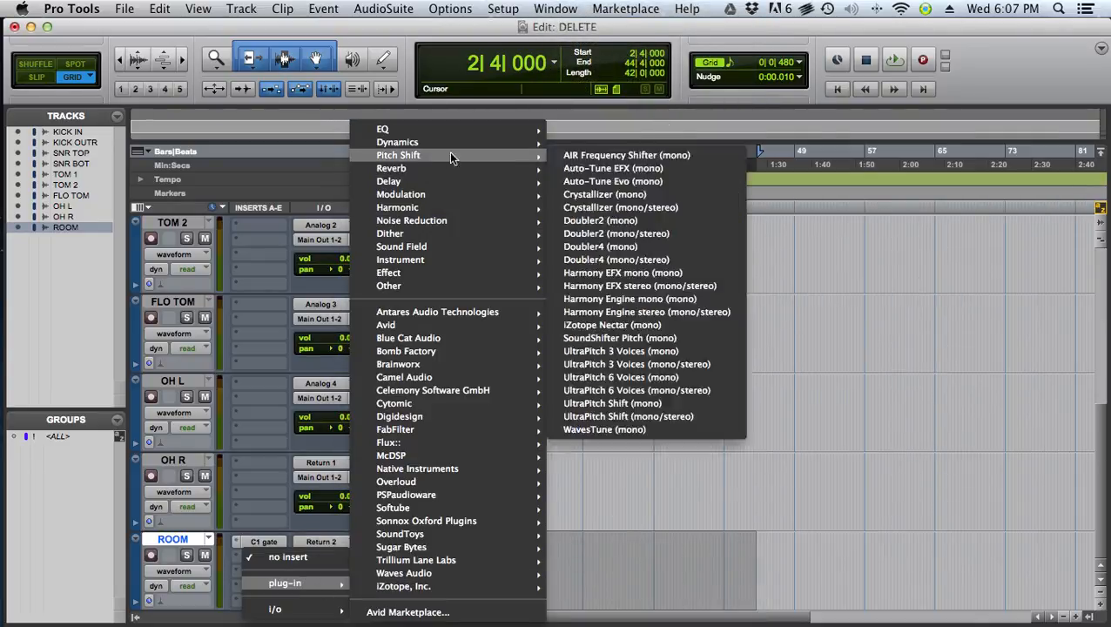
pyautogui.moveTo(463, 129)
pyautogui.click(636, 127)
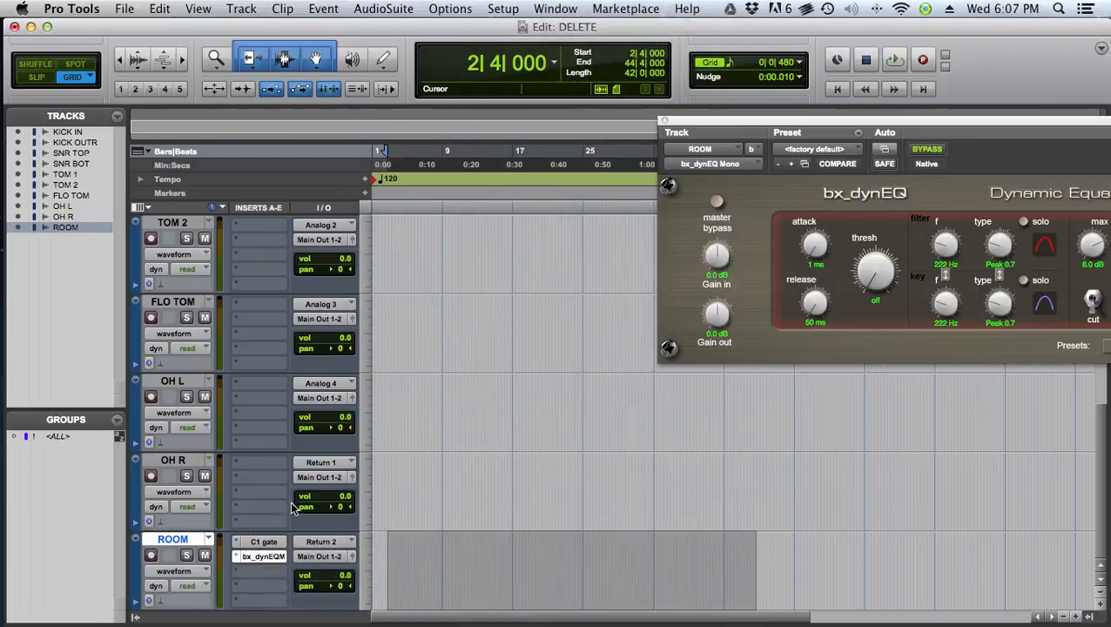
pyautogui.click(665, 120)
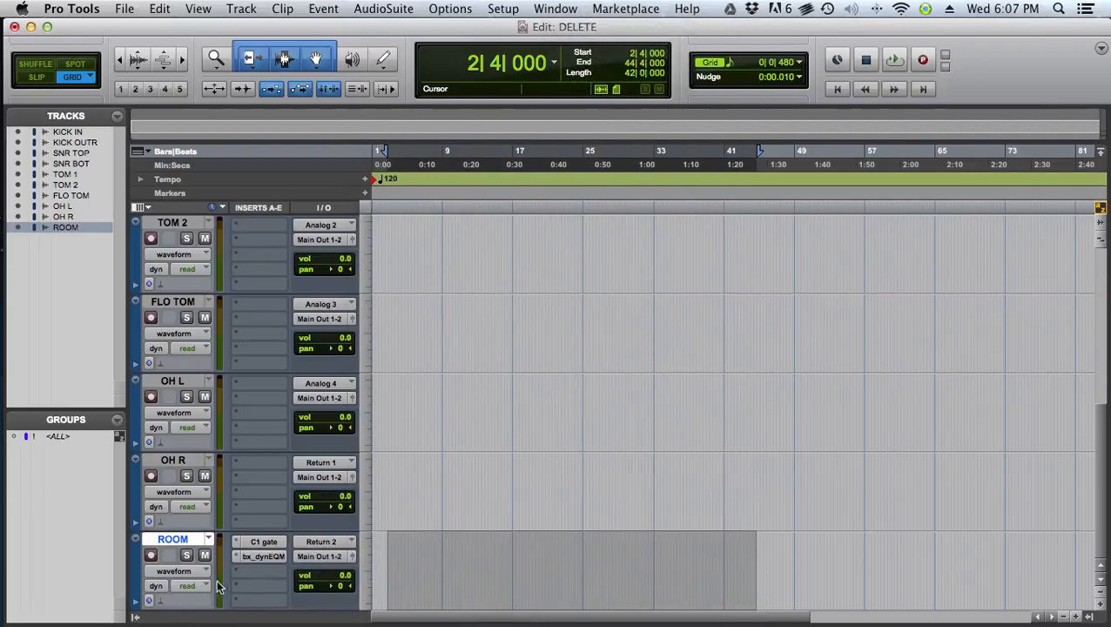
# - Add the Crystallizer (mono) effect to the ROOM track's third insert slot and close its window
pyautogui.click(240, 577)
pyautogui.moveTo(287, 597)
pyautogui.moveTo(484, 179)
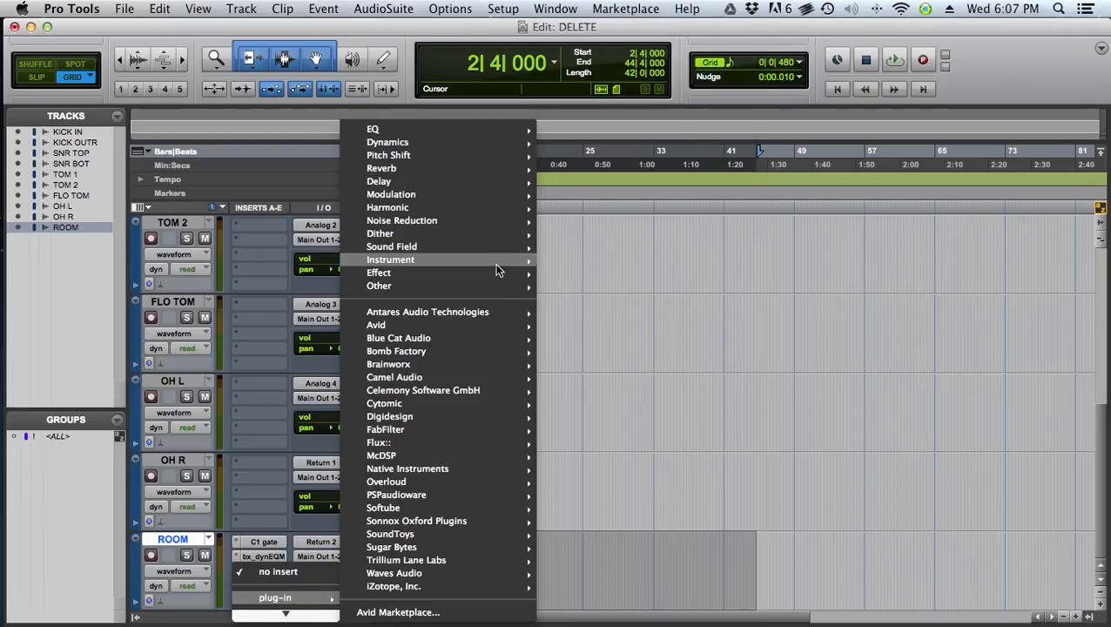
pyautogui.moveTo(509, 272)
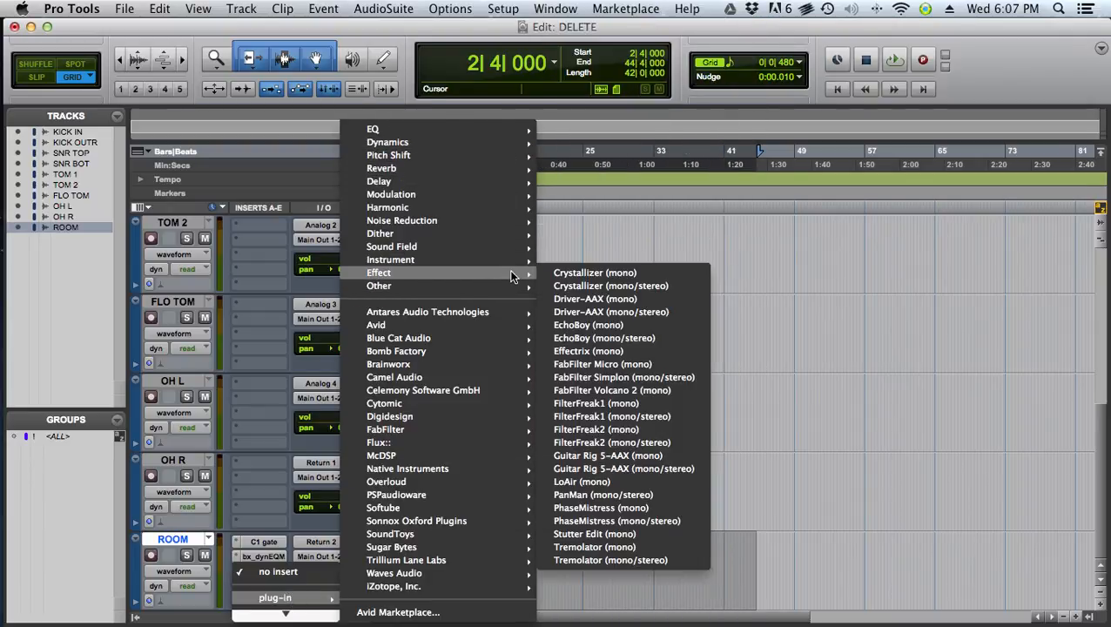
pyautogui.click(565, 275)
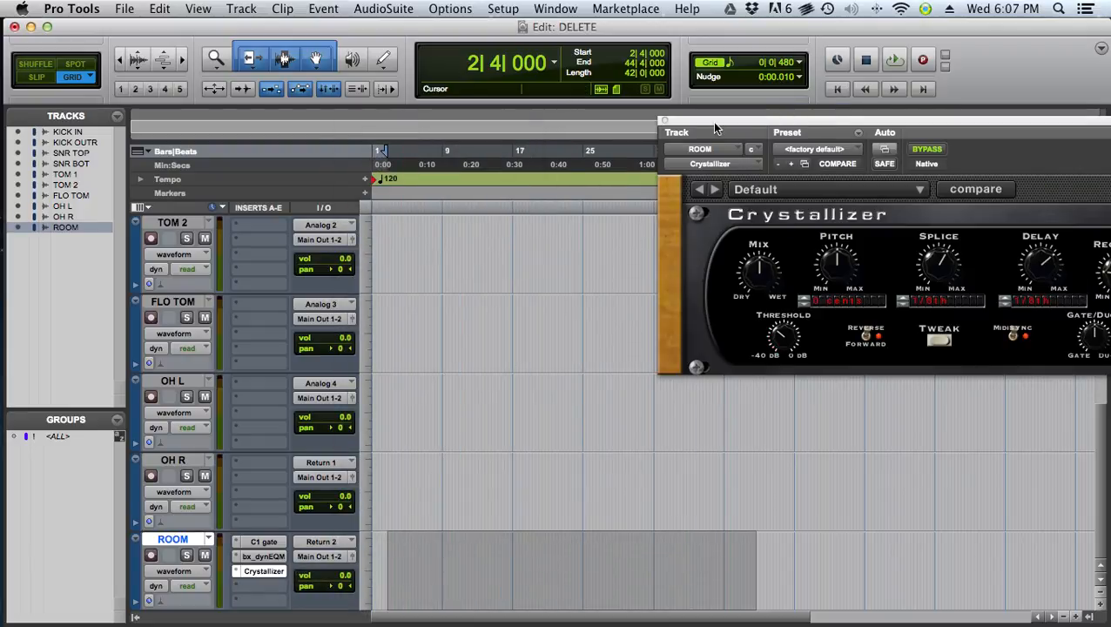
pyautogui.click(665, 122)
# - Select the range from 1|1|000 to 79|4|480 on the ROOM track
pyautogui.moveTo(401, 566)
pyautogui.mouseDown()
pyautogui.moveTo(1043, 571)
pyautogui.moveTo(400, 561)
pyautogui.mouseUp()
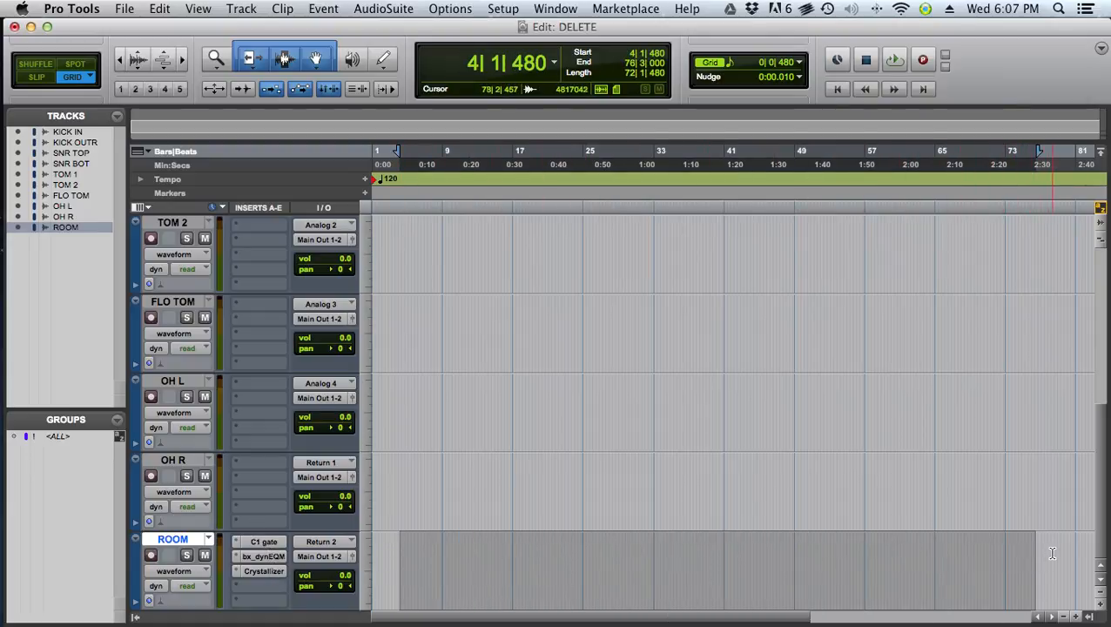
pyautogui.moveTo(1051, 566); pyautogui.dragTo(534, 571)
pyautogui.hotkey('shift', 'Return')
pyautogui.click(475, 566)
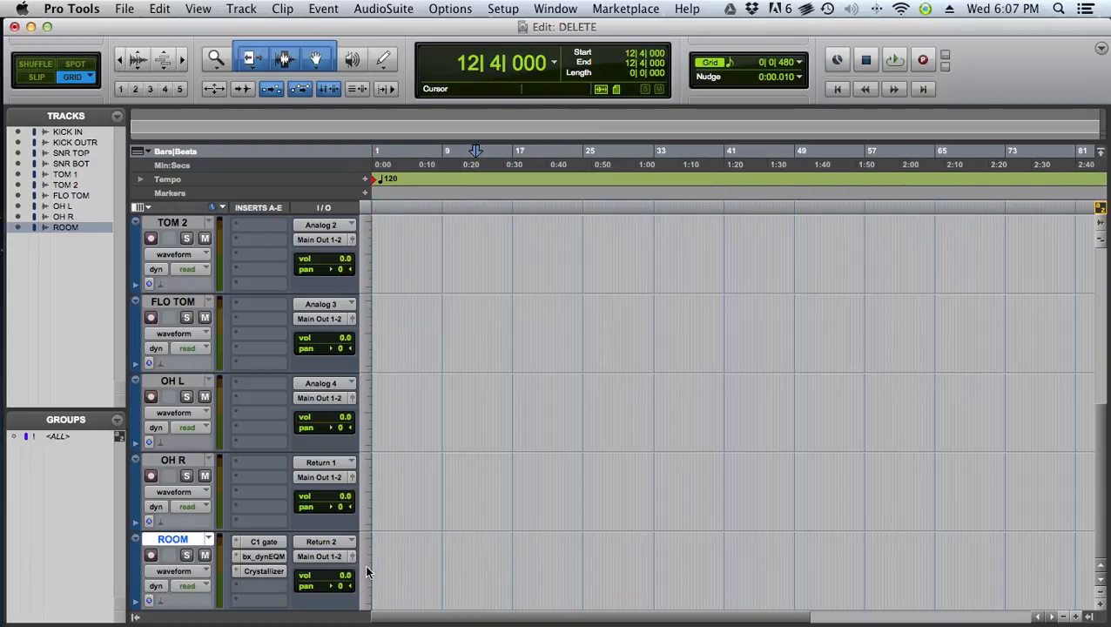
pyautogui.click(416, 566)
pyautogui.keyDown('shift'); pyautogui.click(1003, 557); pyautogui.keyUp('shift')
pyautogui.hotkey('shift', 'Return')
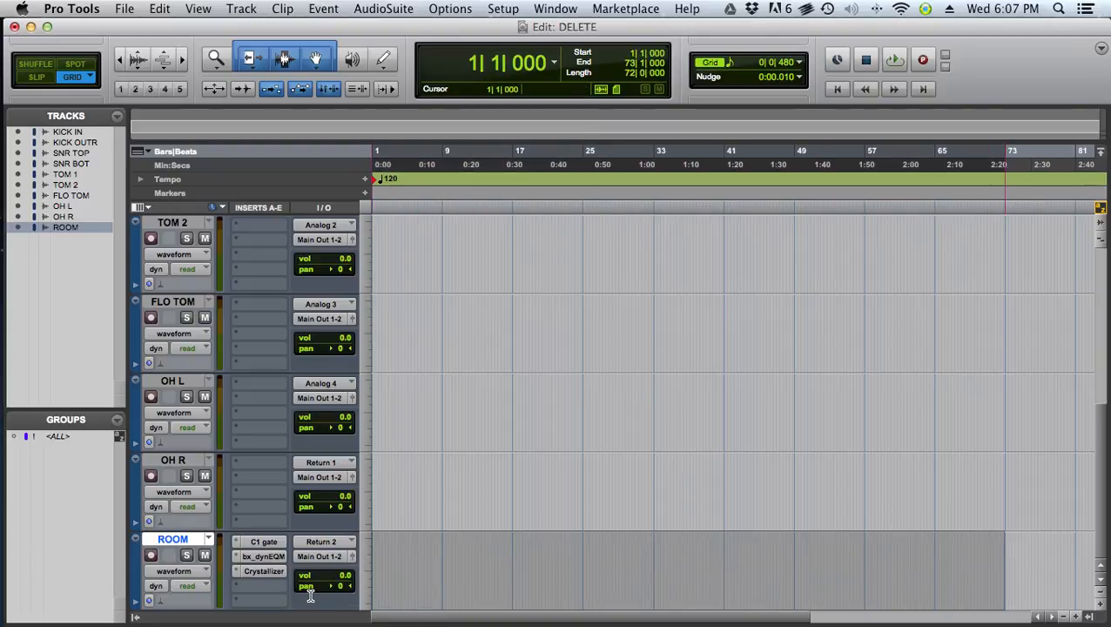
pyautogui.moveTo(1066, 559); pyautogui.dragTo(202, 581)
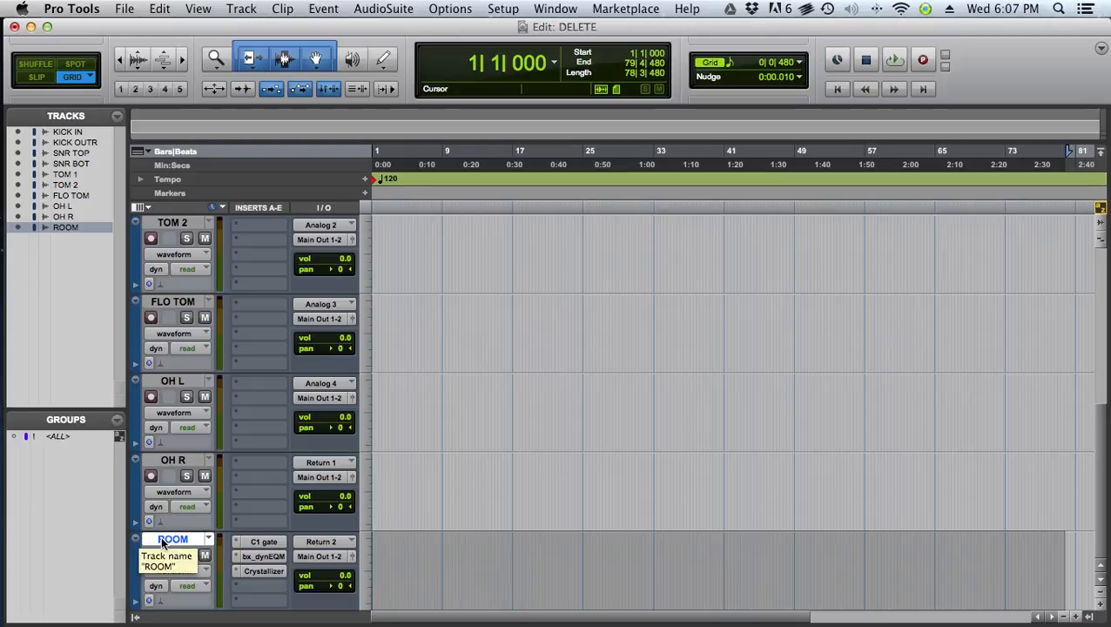
# - Change the selection on the ROOM track to run from 1|1|000 to 72|1|000
pyautogui.moveTo(611, 553); pyautogui.dragTo(679, 553)
pyautogui.moveTo(946, 553); pyautogui.dragTo(319, 552)
pyautogui.moveTo(675, 562); pyautogui.dragTo(581, 561)
pyautogui.click(504, 557)
pyautogui.click(409, 549)
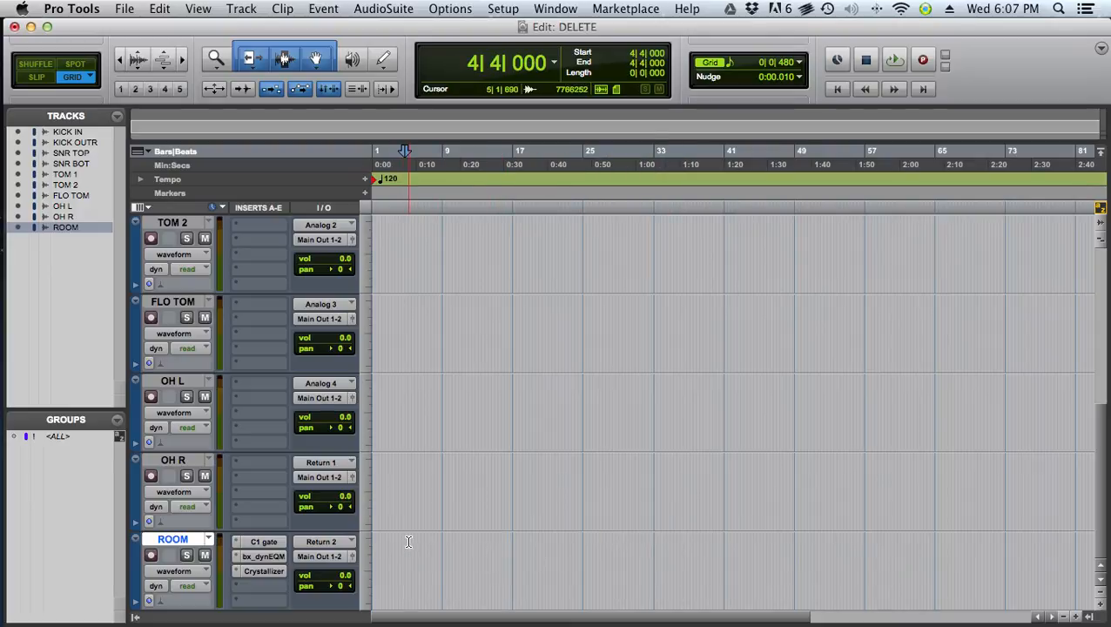
pyautogui.moveTo(995, 557); pyautogui.dragTo(177, 558)
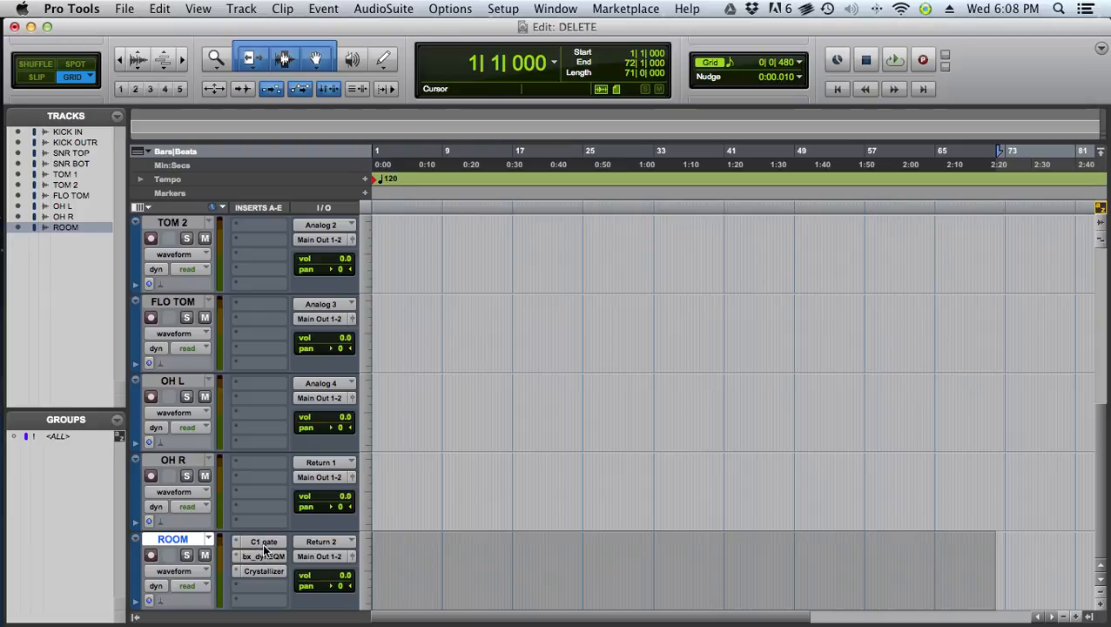
# - Make the ROOM track inactive and hide it from the Edit window
pyautogui.rightClick(186, 545)
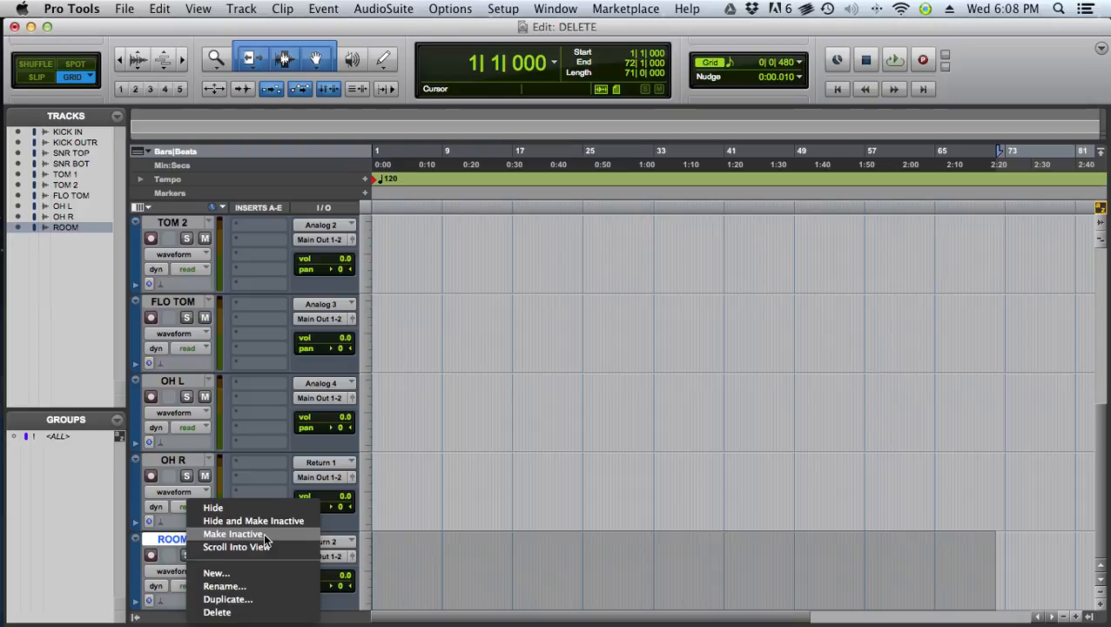
pyautogui.click(263, 533)
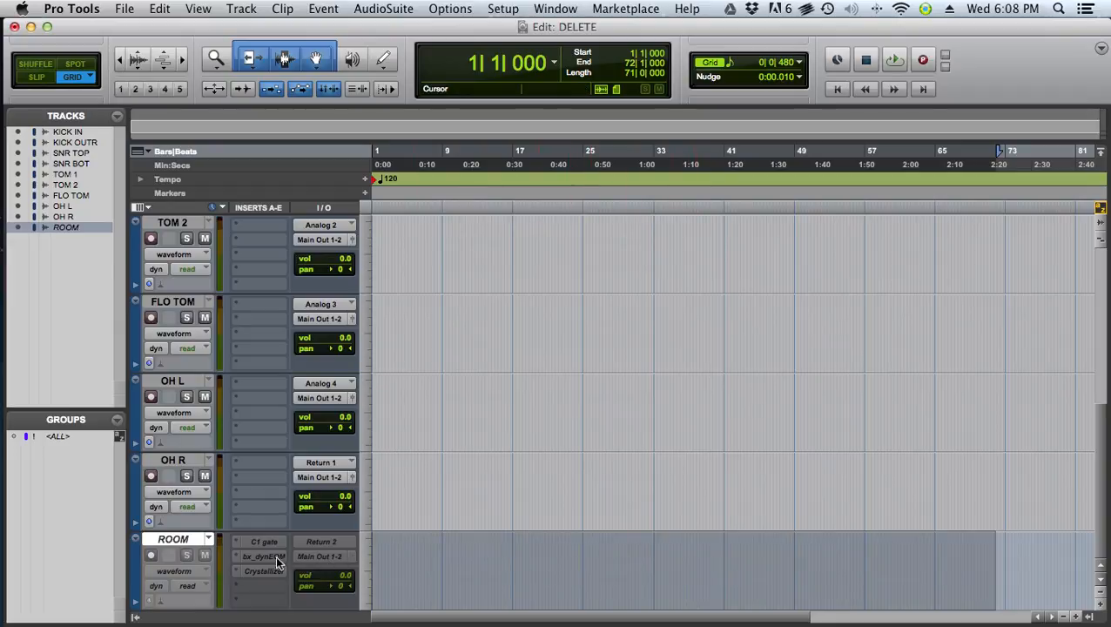
pyautogui.rightClick(174, 541)
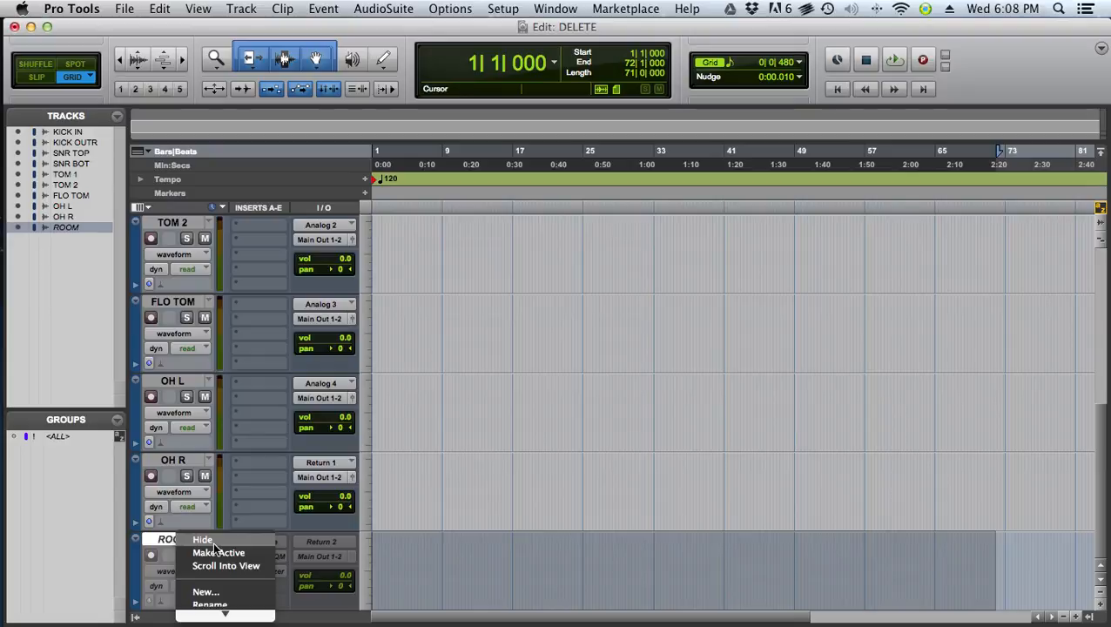
pyautogui.click(202, 540)
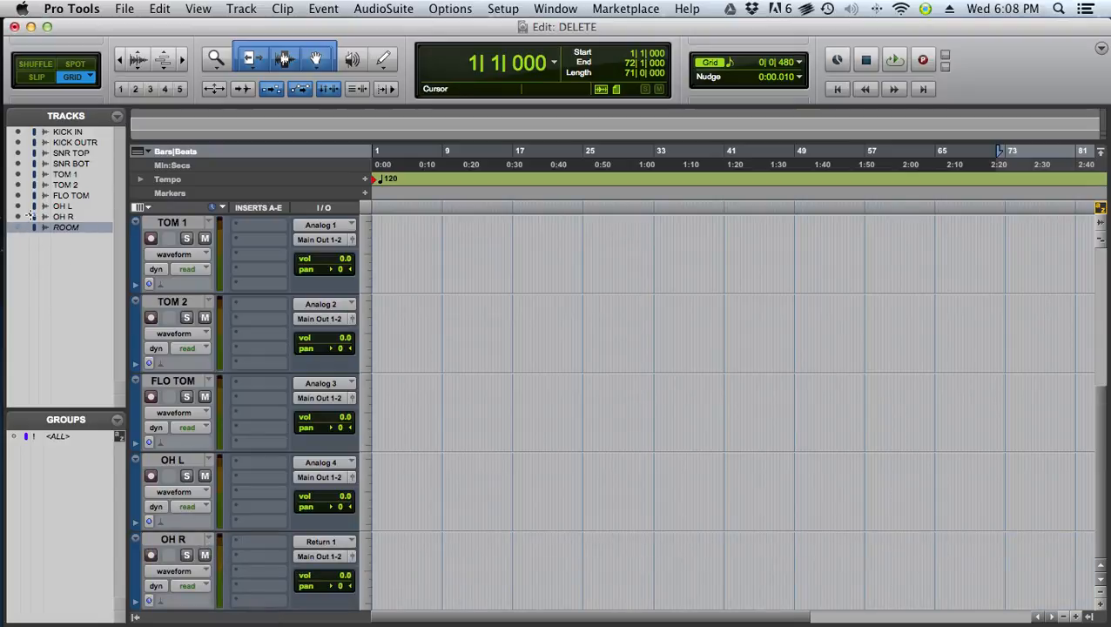
# - Select the TOM 1 track, show the hidden ROOM track again and select ROOM
pyautogui.click(73, 175)
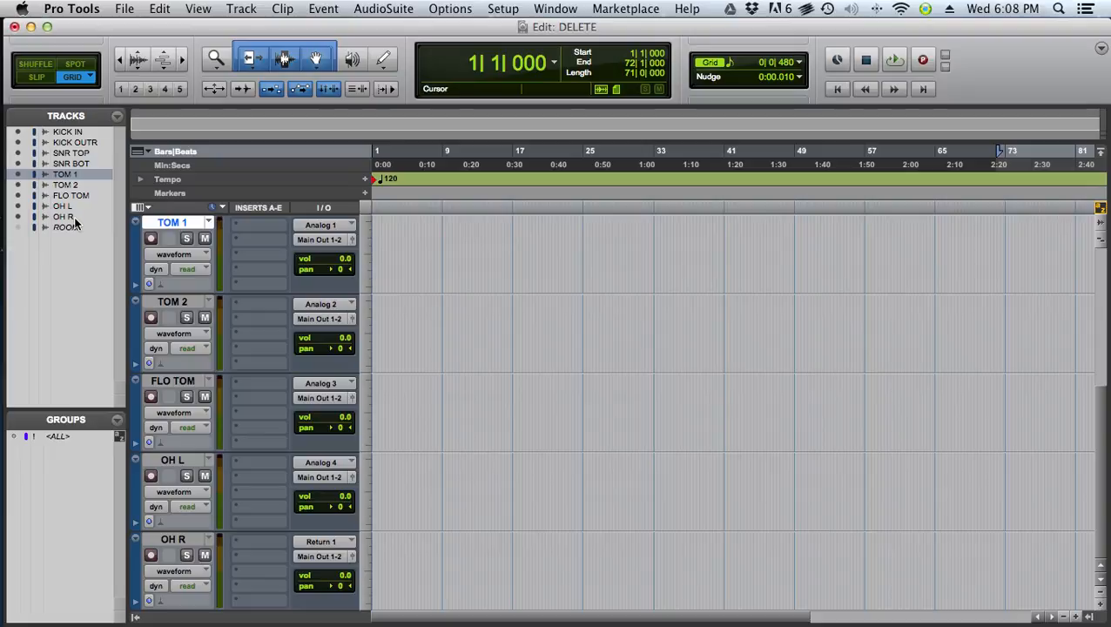
pyautogui.scroll(3, 19, 223)
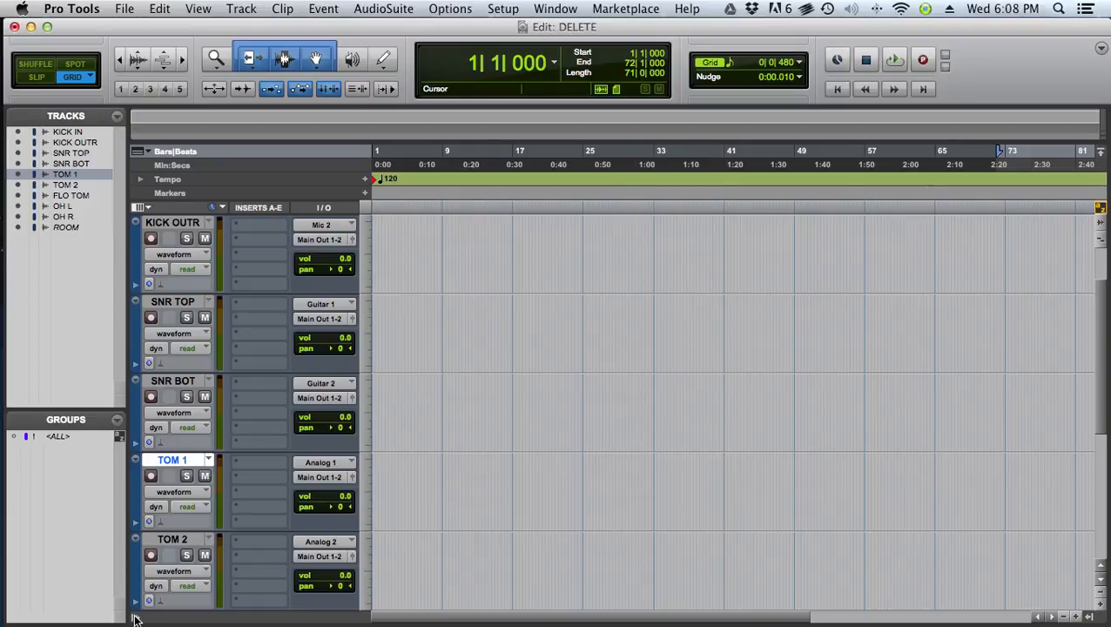
pyautogui.scroll(-5, 200, 575)
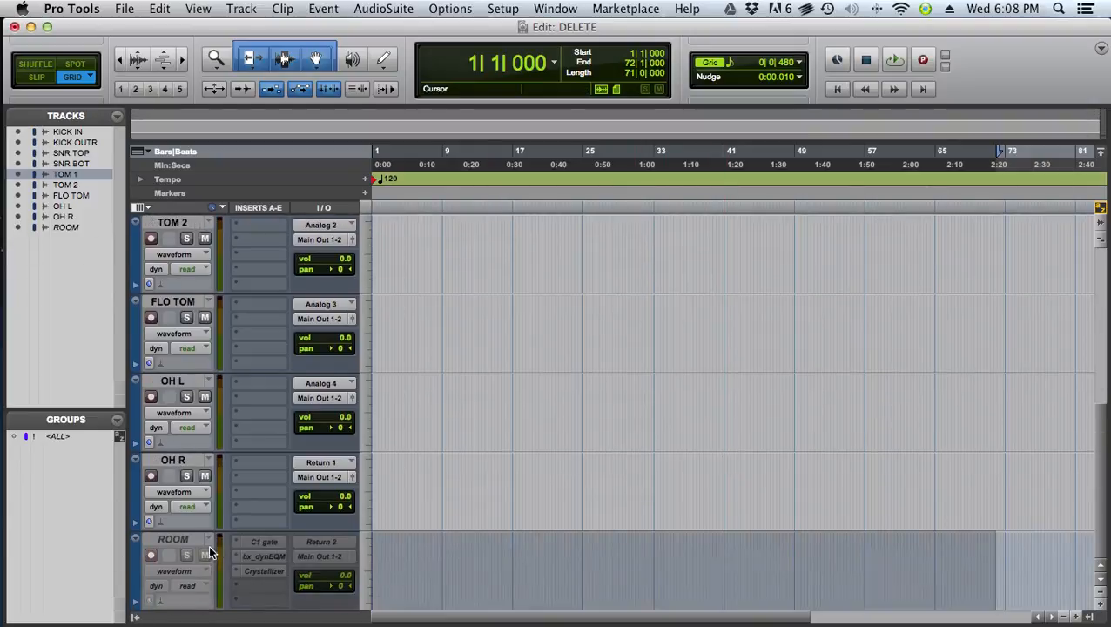
pyautogui.click(183, 539)
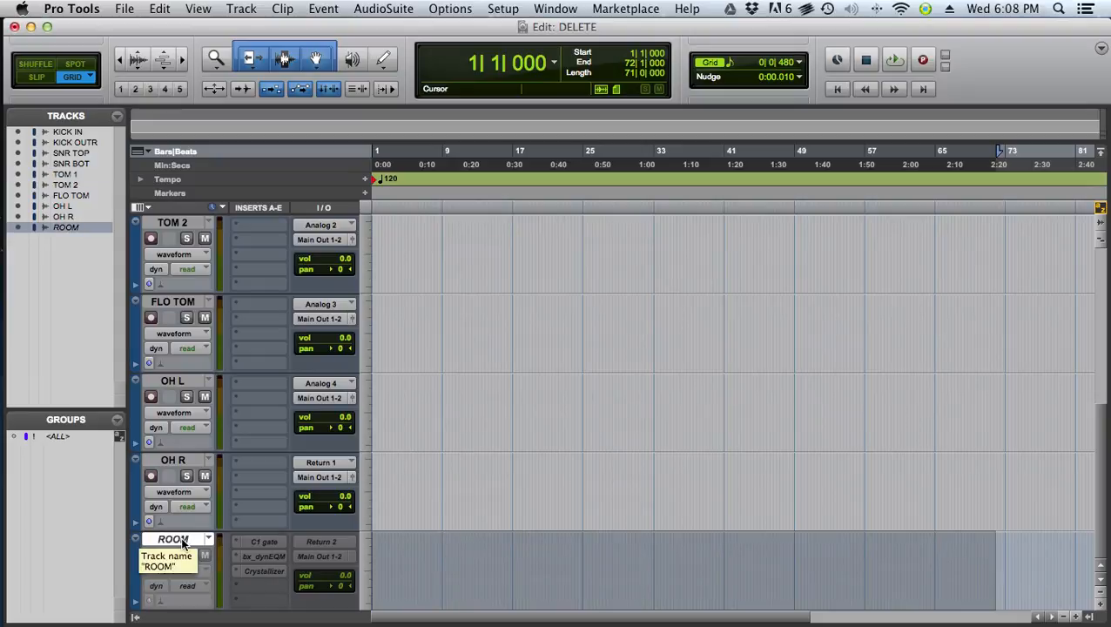
# - Select the range from 28|2|480 to 38|3|000 on the inactive ROOM track
pyautogui.click(756, 463)
pyautogui.moveTo(1039, 549); pyautogui.dragTo(454, 551)
pyautogui.moveTo(737, 566); pyautogui.dragTo(108, 563)
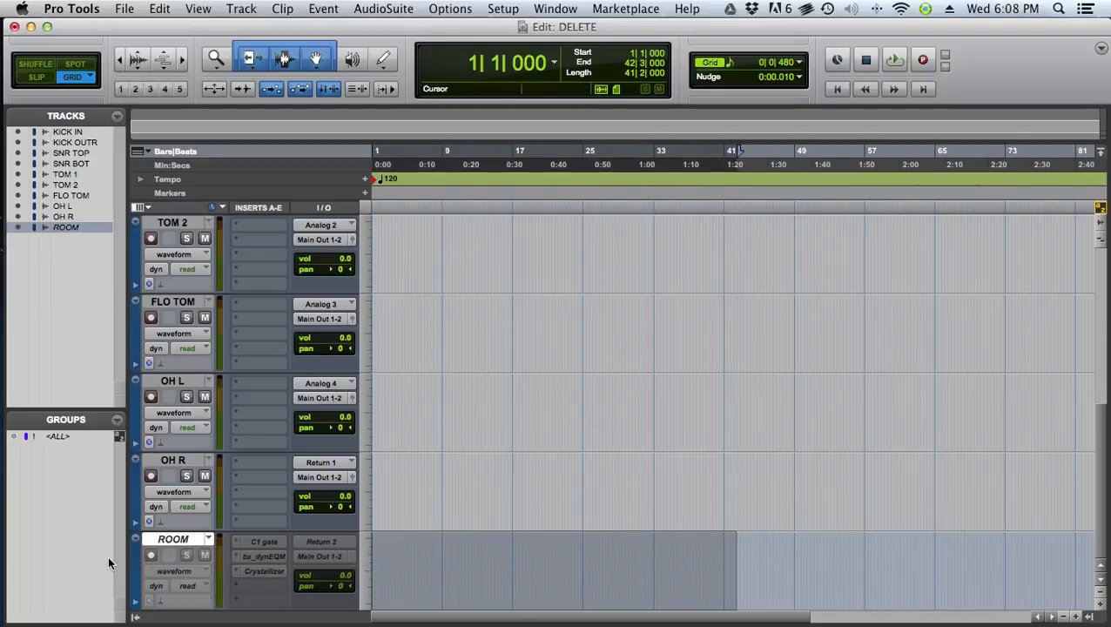
pyautogui.moveTo(613, 551); pyautogui.dragTo(701, 557)
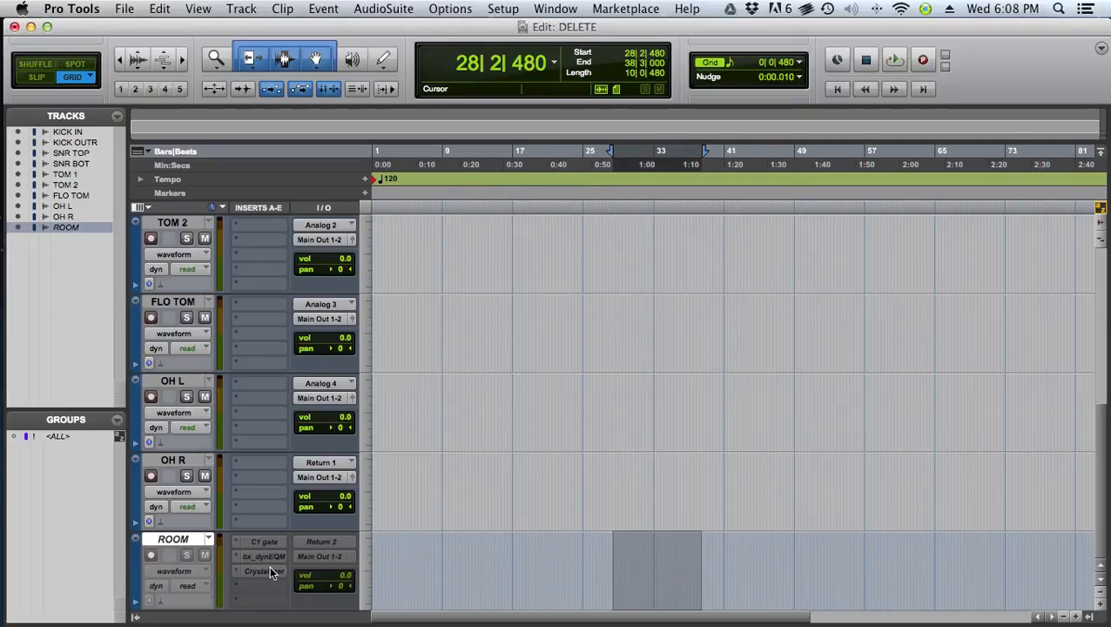
# - Place the edit cursor at 7|2|480 on the inactive ROOM track and hide the track
pyautogui.click(428, 562)
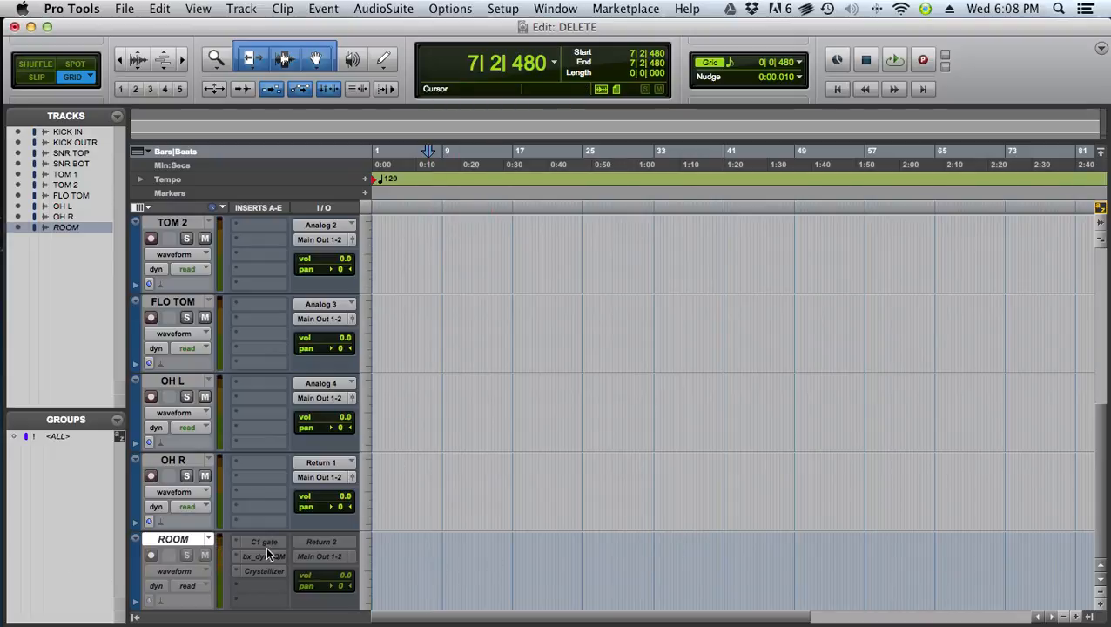
pyautogui.rightClick(173, 539)
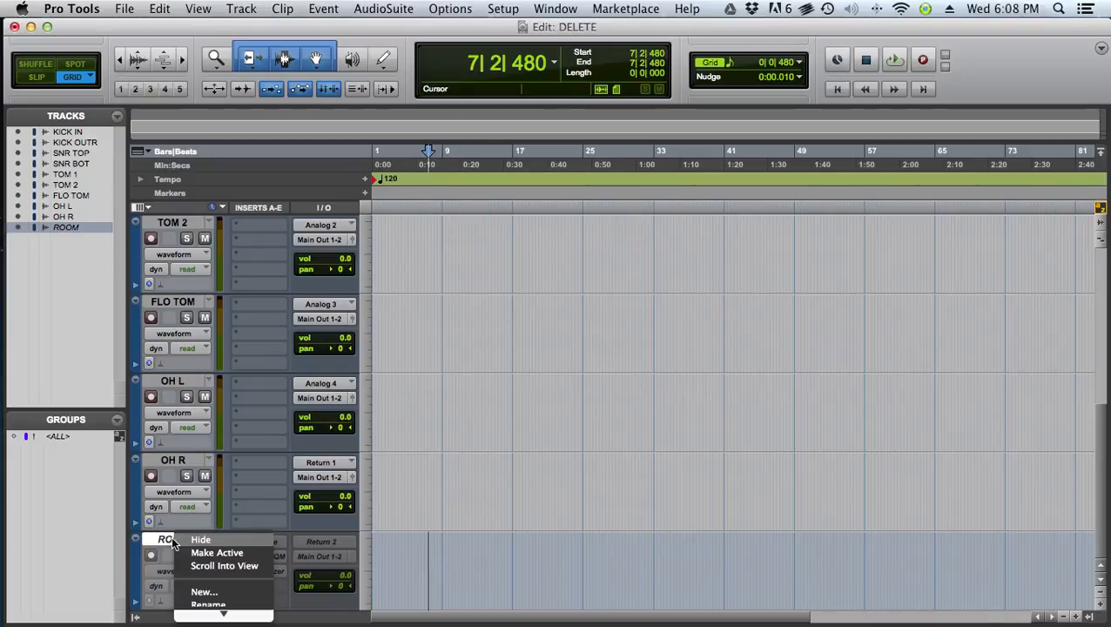
pyautogui.click(179, 540)
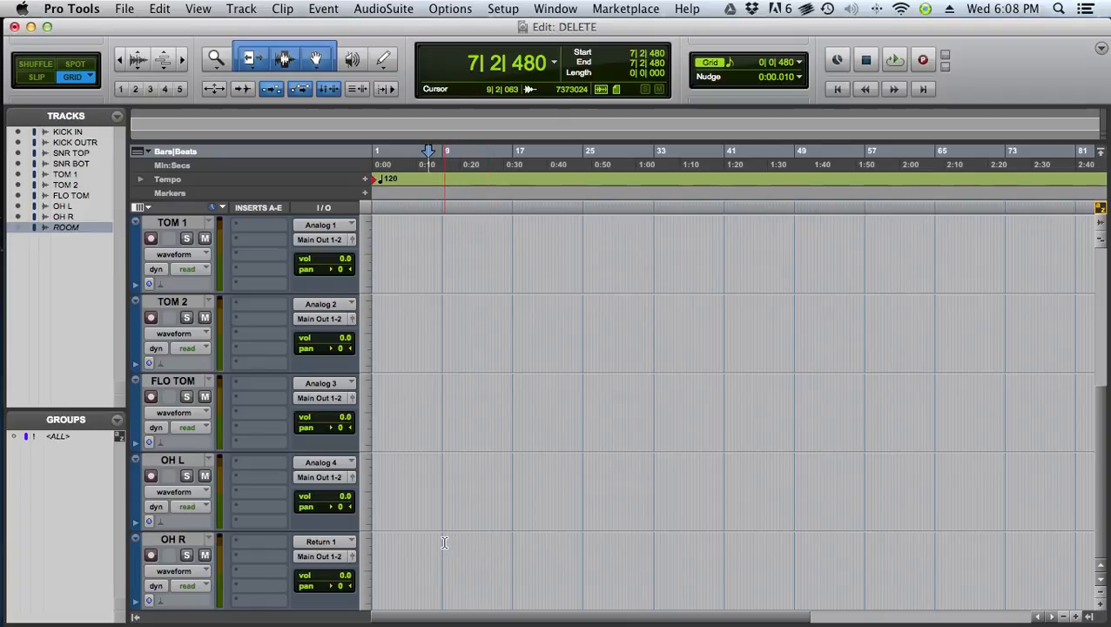
# - Select the consecutive tracks KICK IN through SNR TOP, and reselect them as KICK IN through SNR BOT
pyautogui.scroll(5, 443, 543)
pyautogui.click(179, 223)
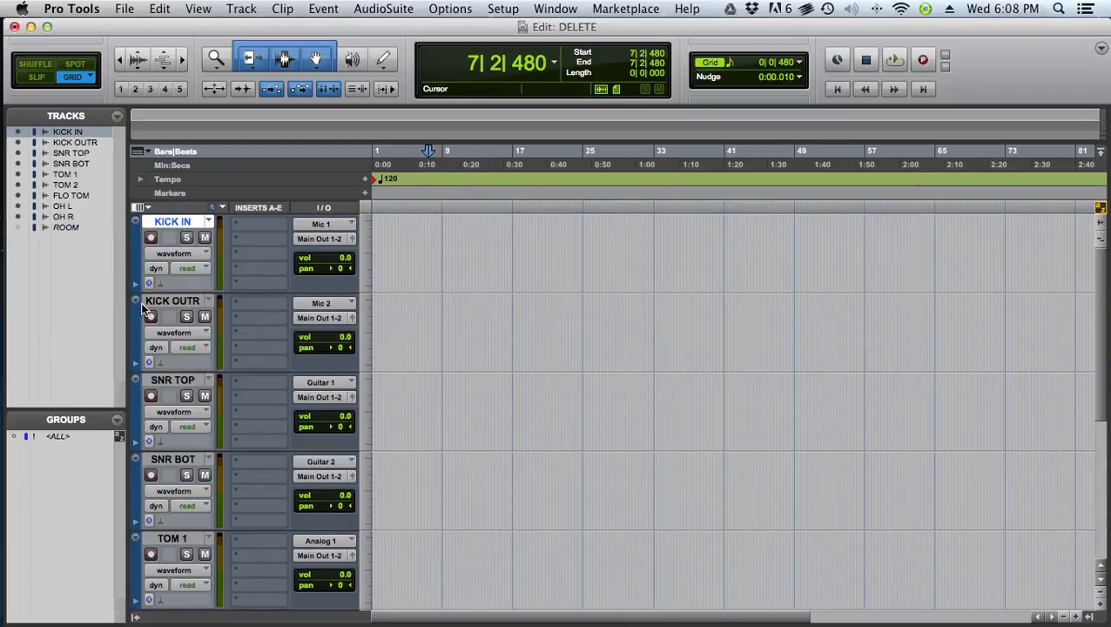
pyautogui.click(167, 305)
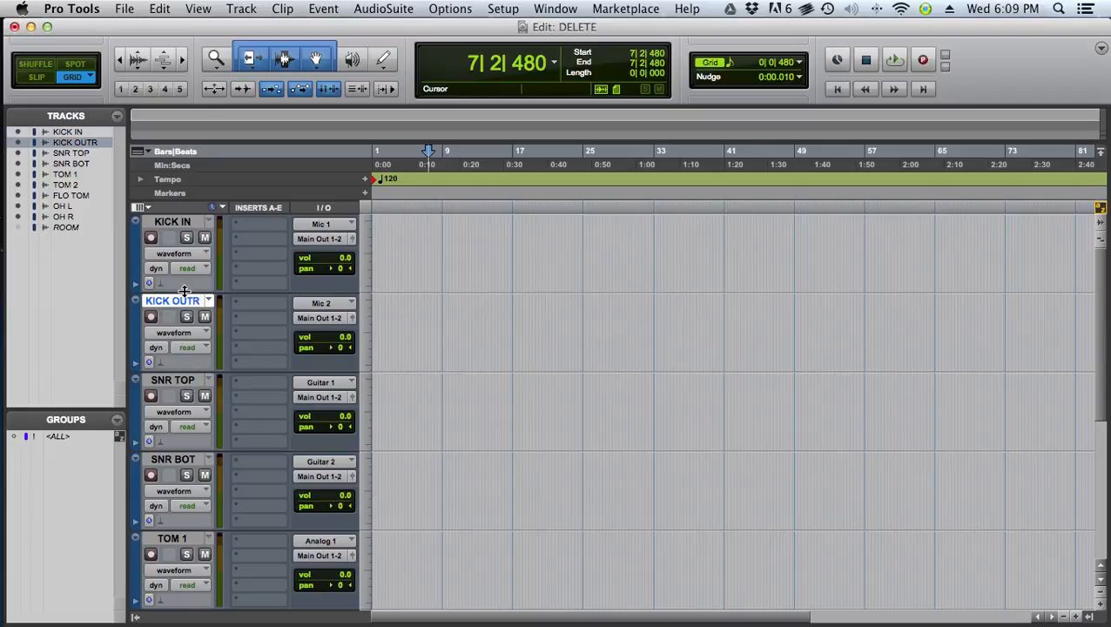
pyautogui.click(184, 220)
pyautogui.keyDown('shift'); pyautogui.click(178, 380); pyautogui.keyUp('shift')
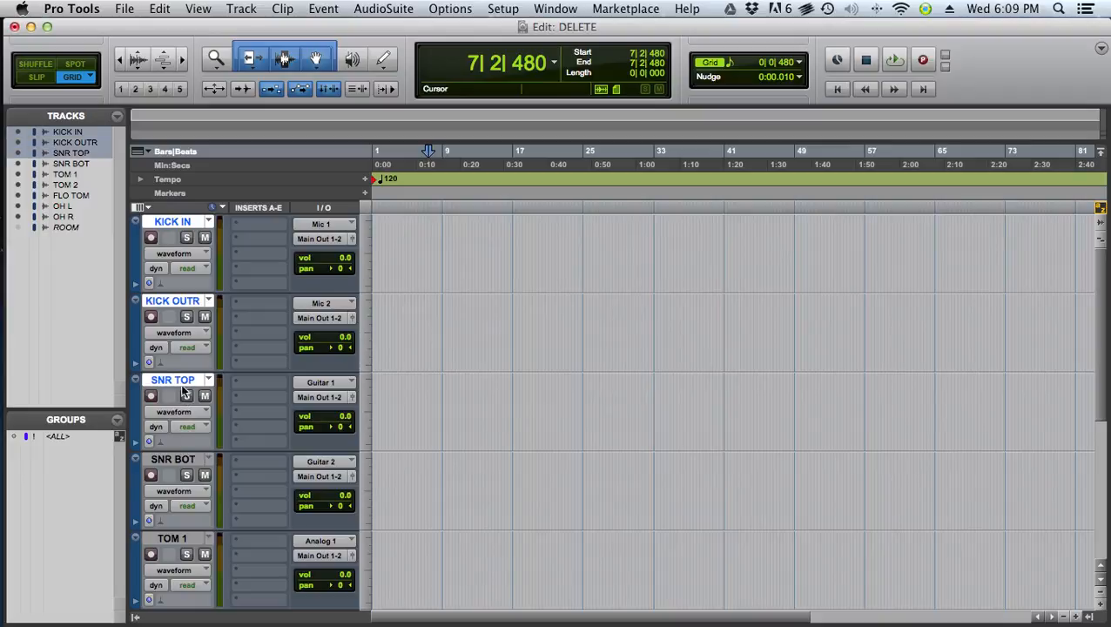
pyautogui.click(179, 460)
pyautogui.keyDown('shift'); pyautogui.click(185, 222); pyautogui.keyUp('shift')
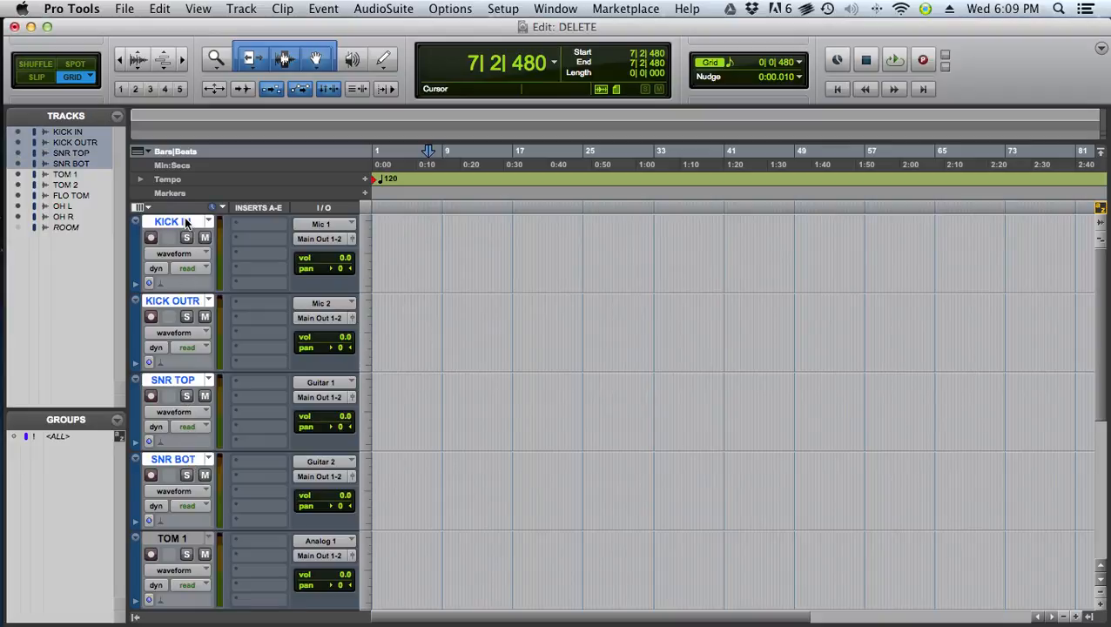
# - Select the tracks KICK IN through TOM 1, place the edit cursor at 23|3|480, and reduce the selection to KICK IN
pyautogui.click(174, 540)
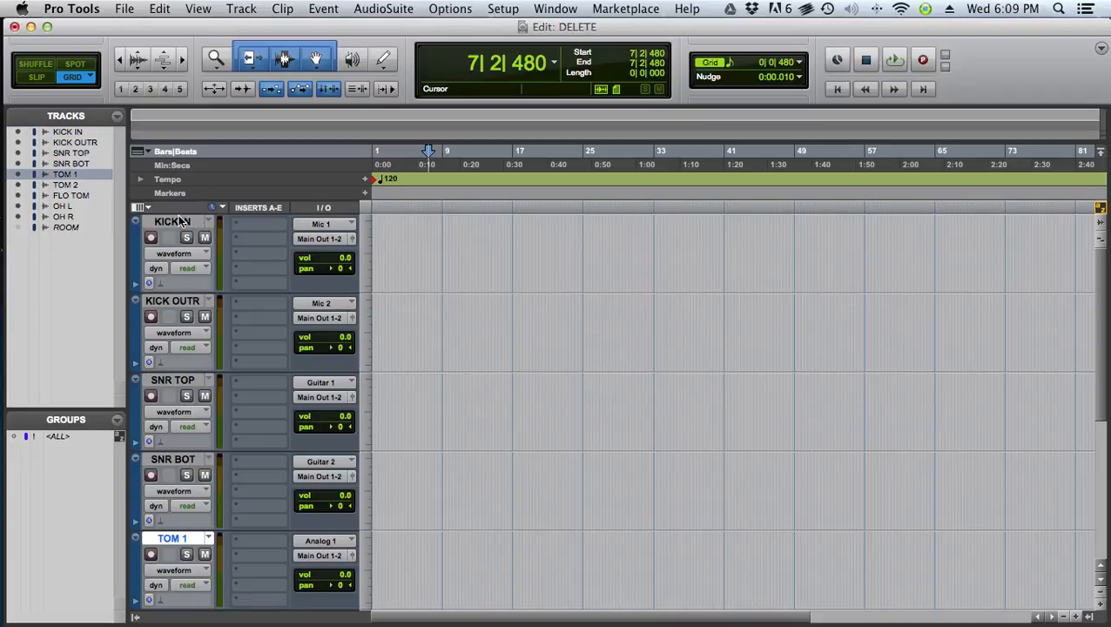
pyautogui.keyDown('shift'); pyautogui.click(174, 220); pyautogui.keyUp('shift')
pyautogui.click(572, 287)
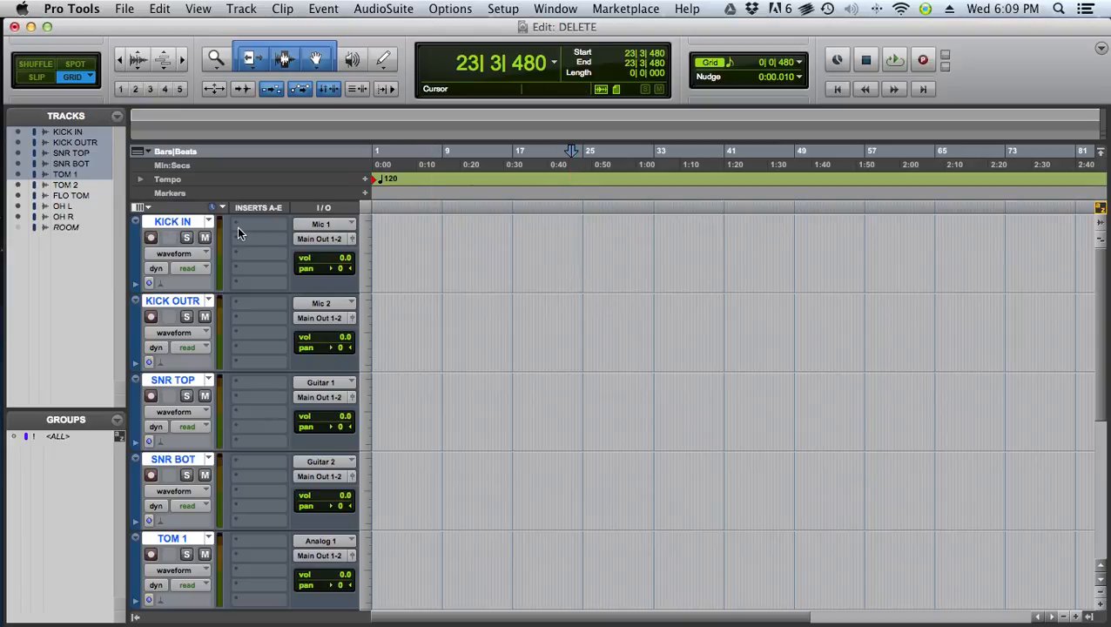
pyautogui.click(177, 222)
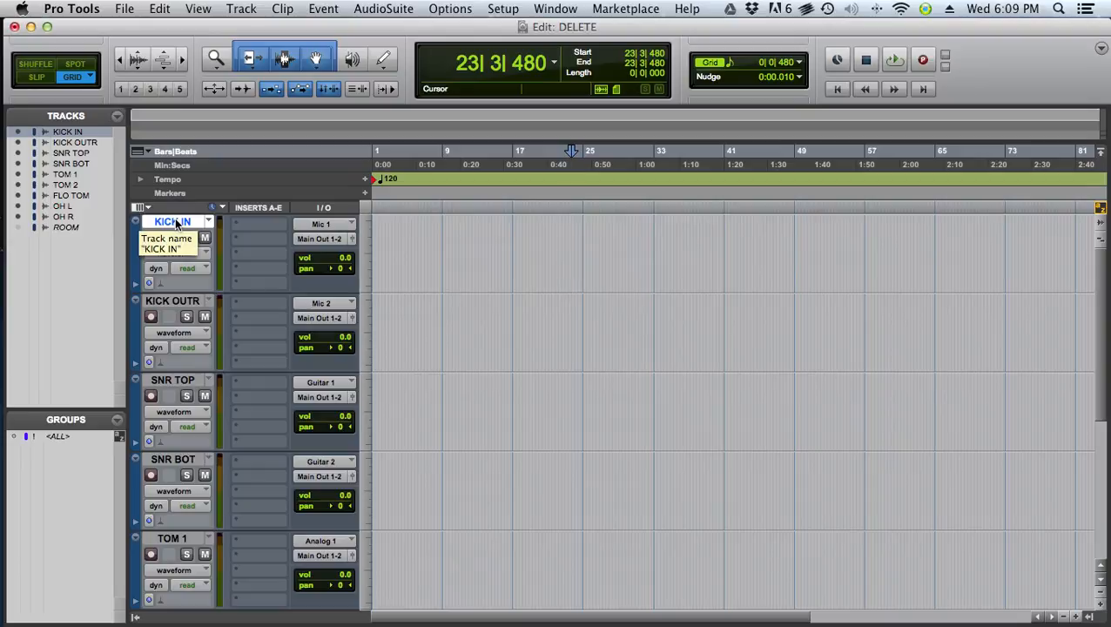
# - Add the nonadjacent tracks SNR BOT, TOM 1 and OH L to the KICK IN selection
pyautogui.keyDown('super'); pyautogui.click(177, 463); pyautogui.keyUp('super')
pyautogui.keyDown('super'); pyautogui.click(194, 540); pyautogui.keyUp('super')
pyautogui.scroll(-5, 171, 497)
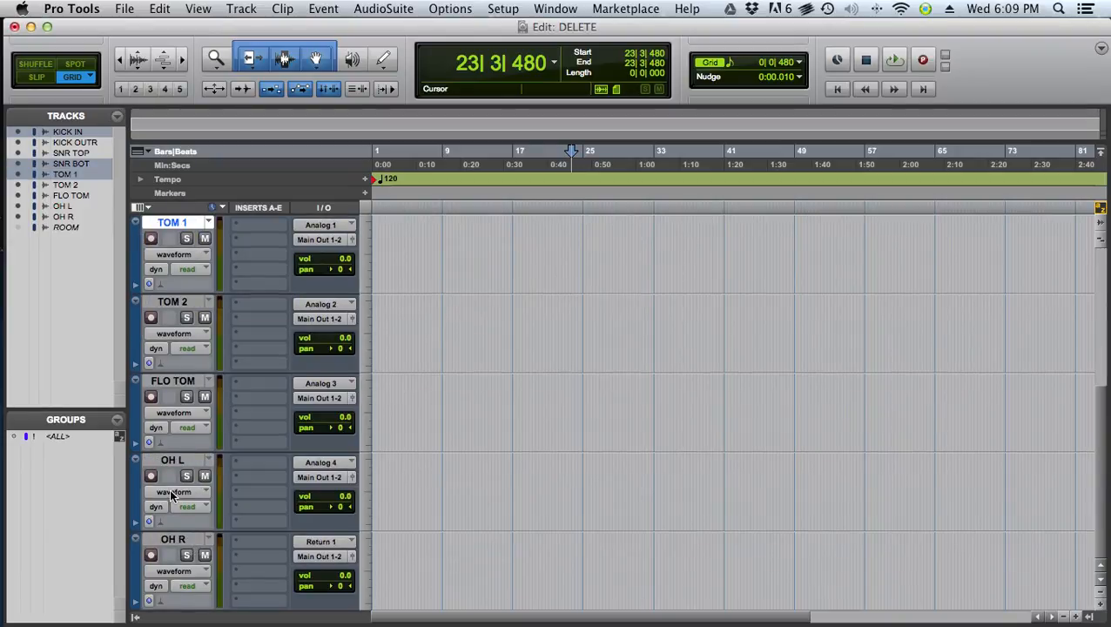
pyautogui.keyDown('super'); pyautogui.click(183, 462); pyautogui.keyUp('super')
pyautogui.scroll(5, 190, 472)
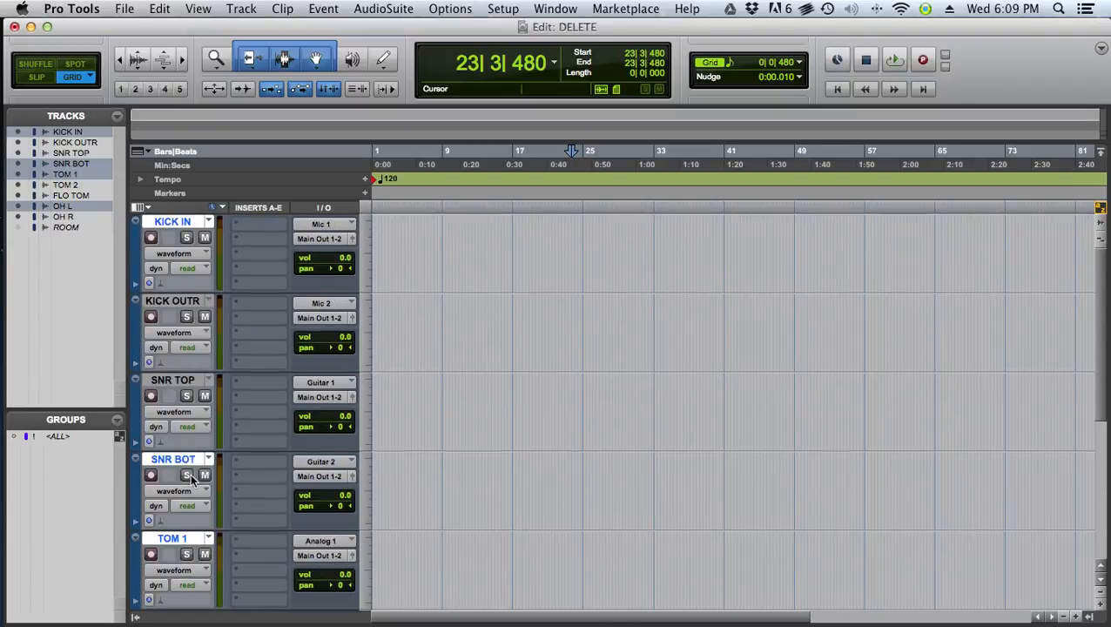
# - Select the KICK IN, KICK OUTR and SNR TOP tracks one at a time
pyautogui.click(177, 305)
pyautogui.click(189, 220)
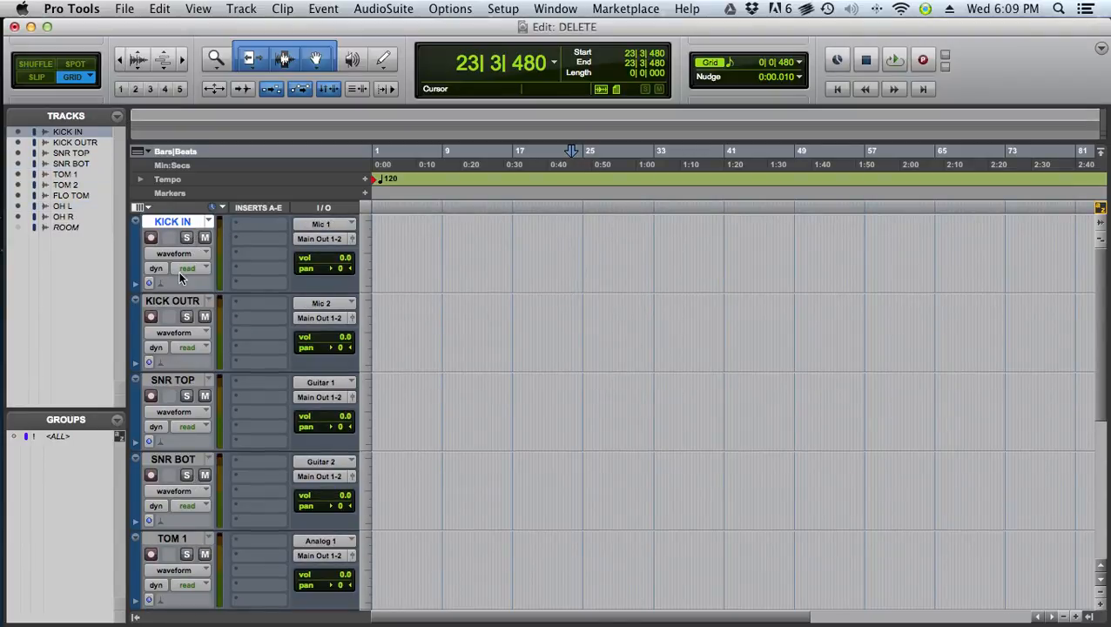
pyautogui.click(170, 301)
pyautogui.click(184, 382)
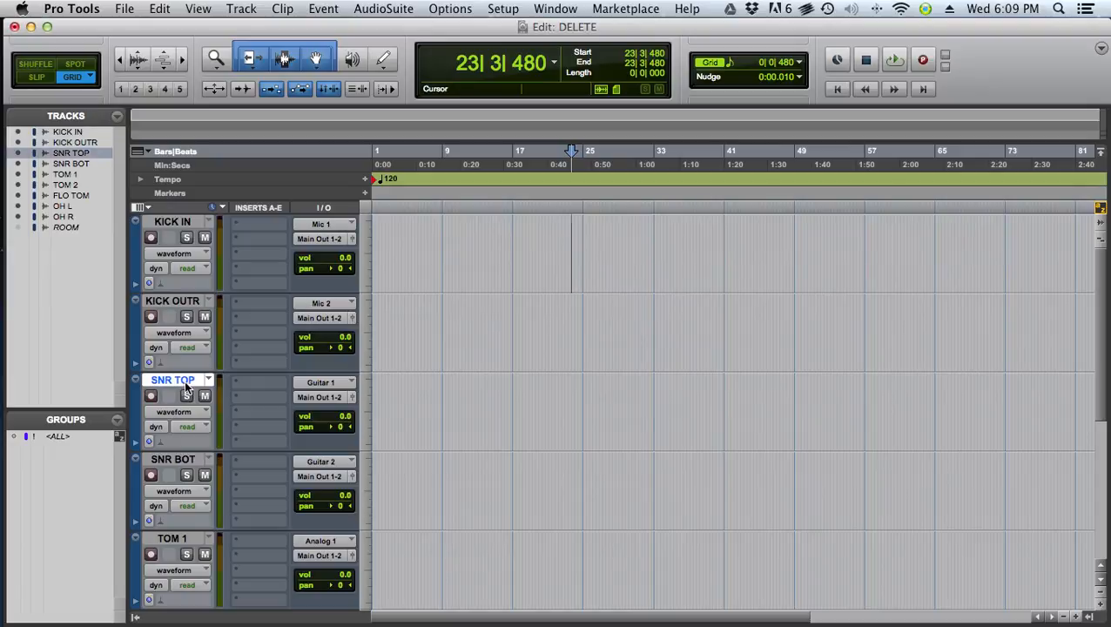
pyautogui.click(179, 300)
# - Select KICK IN and KICK OUTR together and color both tracks green with the Color Palette
pyautogui.click(185, 221)
pyautogui.keyDown('shift'); pyautogui.click(181, 303); pyautogui.keyUp('shift')
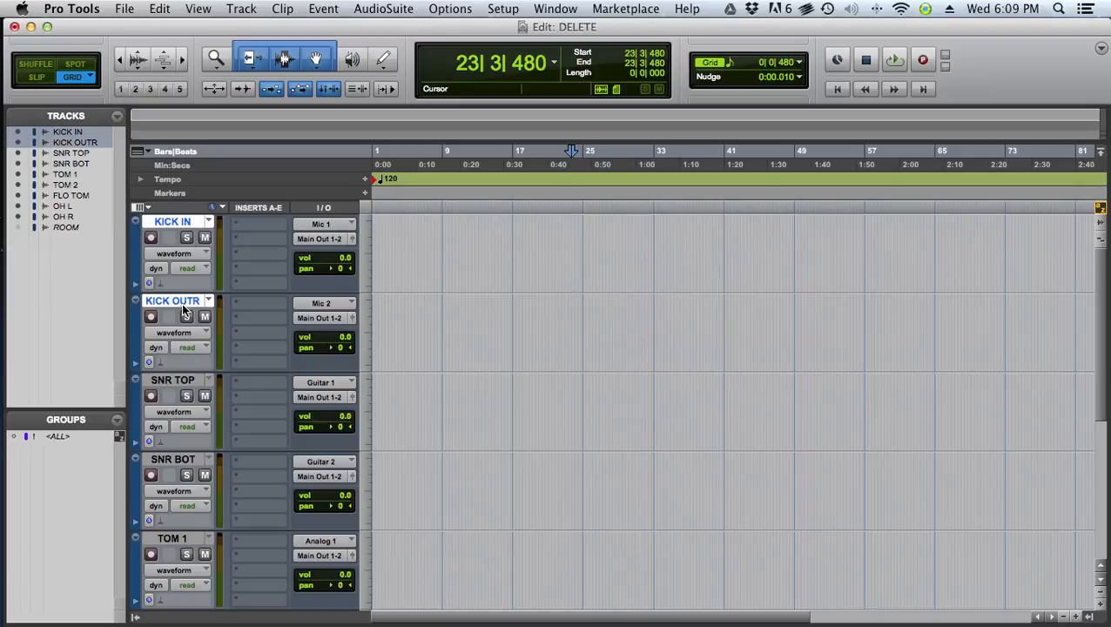
pyautogui.doubleClick(135, 253)
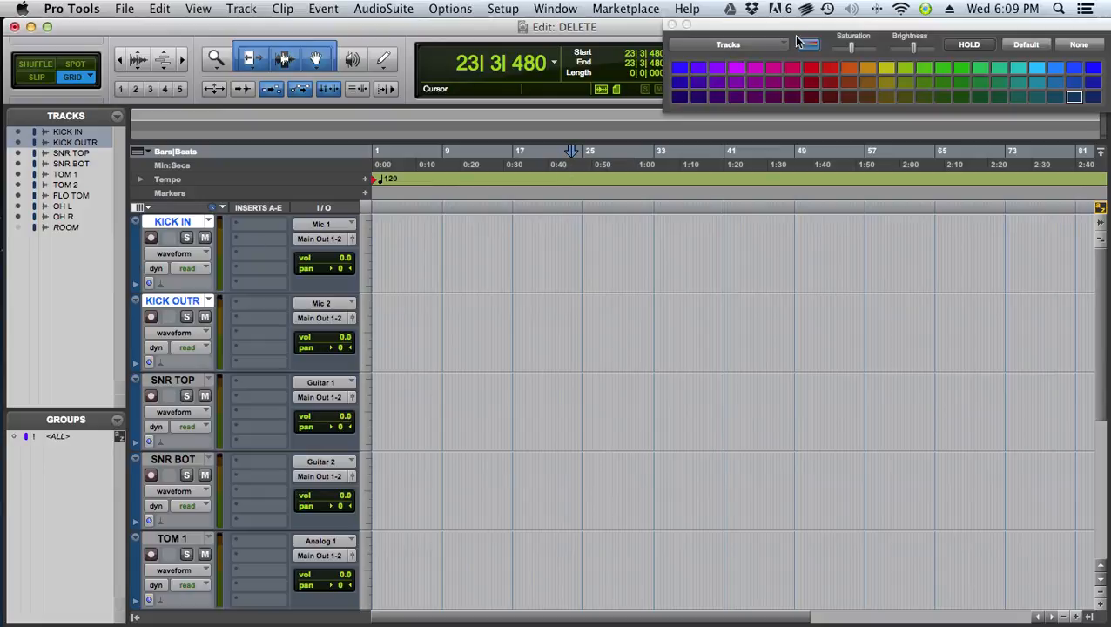
pyautogui.click(943, 82)
# - Select SNR TOP and SNR BOT and color them a slightly bluer green than the kick tracks
pyautogui.click(179, 381)
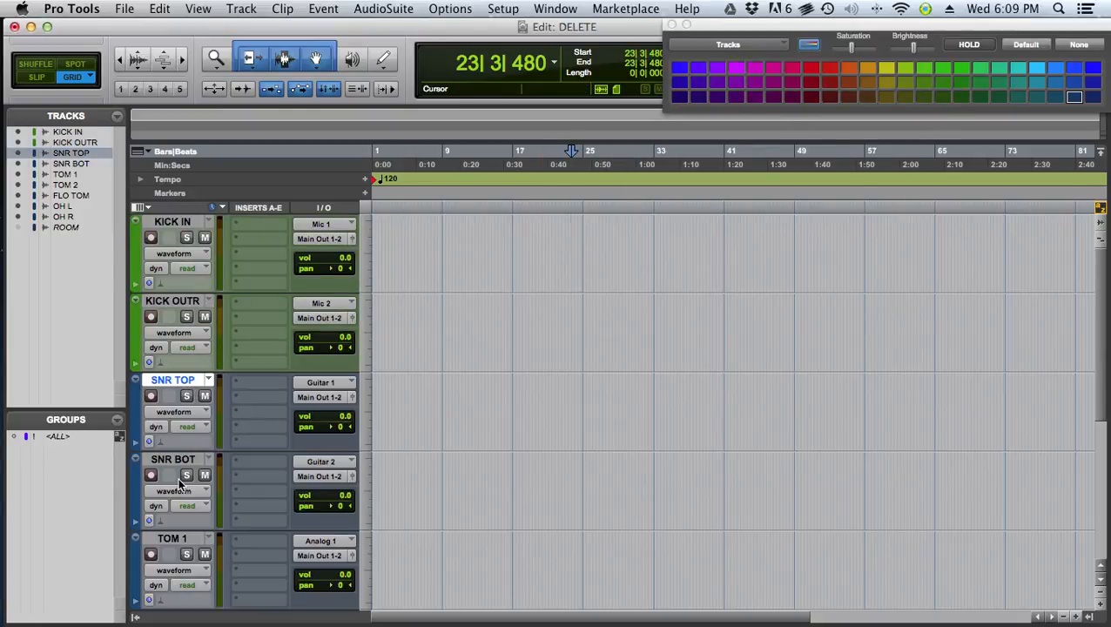
pyautogui.scroll(-2, 197, 471)
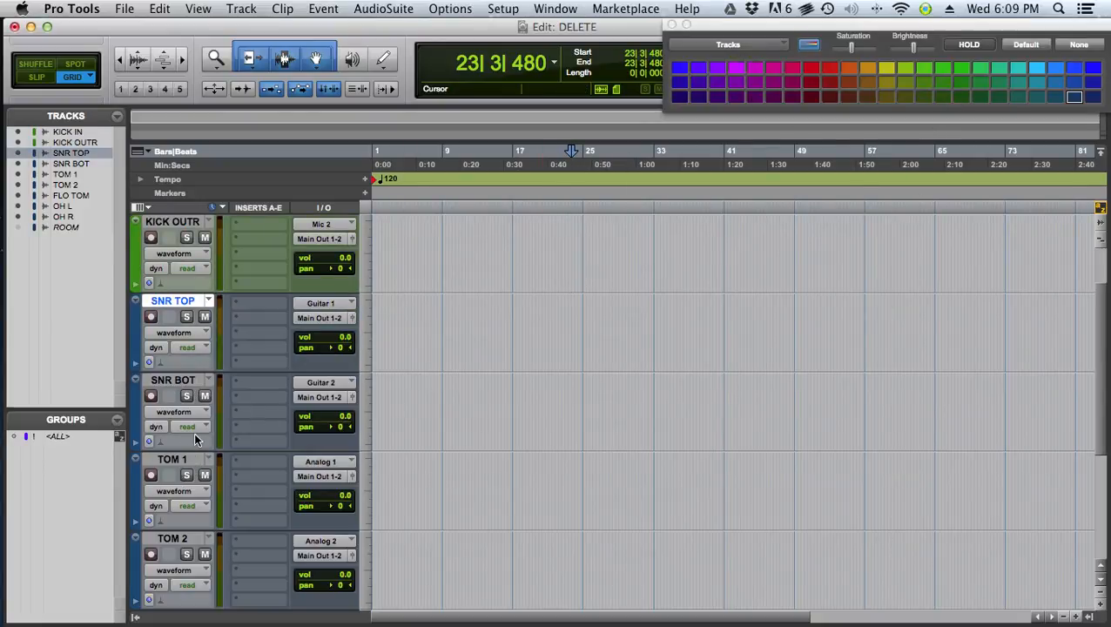
pyautogui.keyDown('shift'); pyautogui.click(183, 380); pyautogui.keyUp('shift')
pyautogui.click(942, 83)
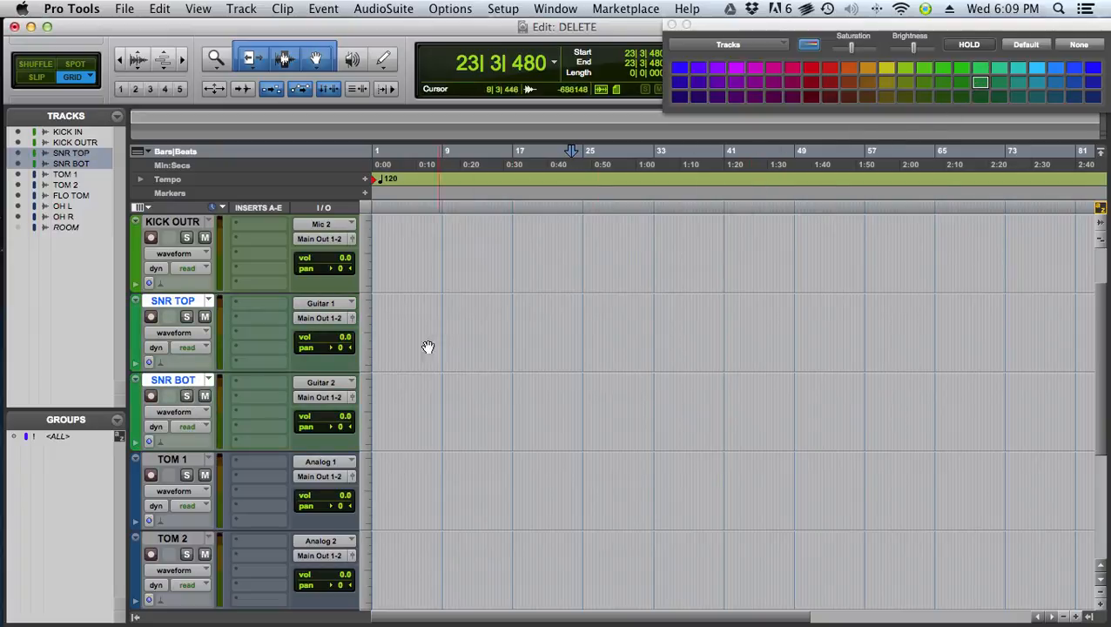
# - Select the tracks TOM 1 through FLO TOM and color them a light teal green
pyautogui.scroll(2, 218, 254)
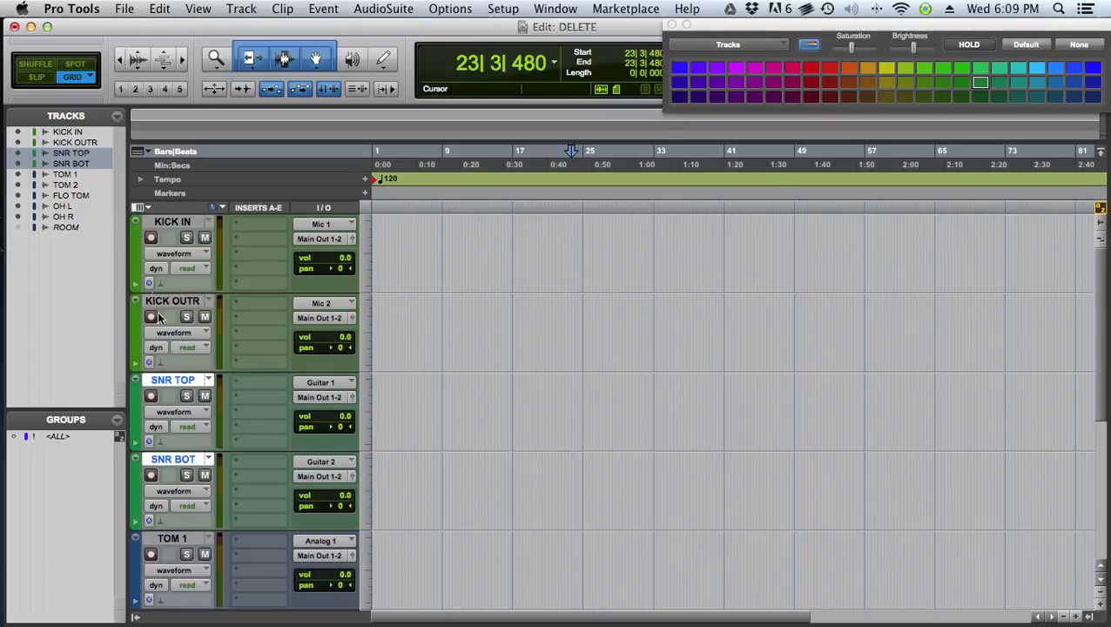
pyautogui.scroll(-4, 174, 348)
pyautogui.click(172, 380)
pyautogui.scroll(-4, 179, 387)
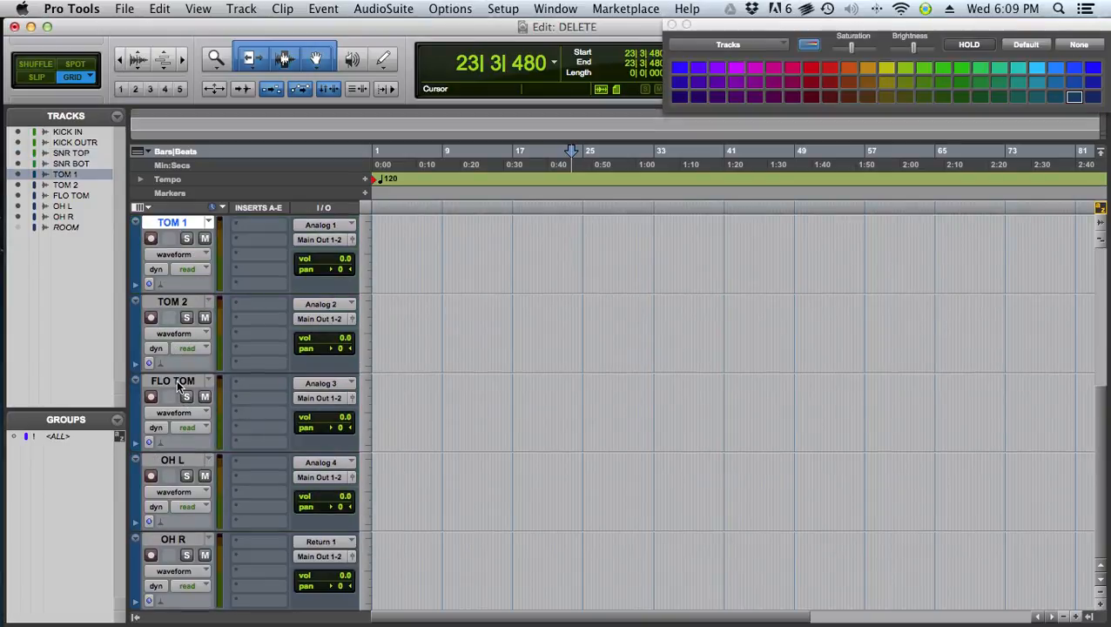
pyautogui.keyDown('shift'); pyautogui.click(181, 384); pyautogui.keyUp('shift')
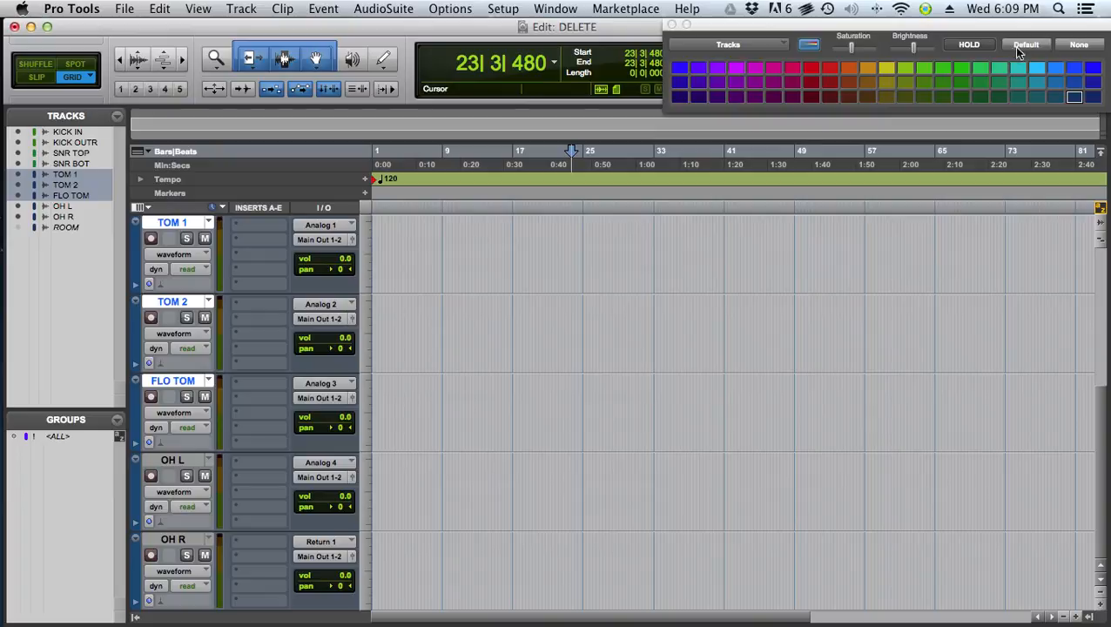
pyautogui.click(1002, 75)
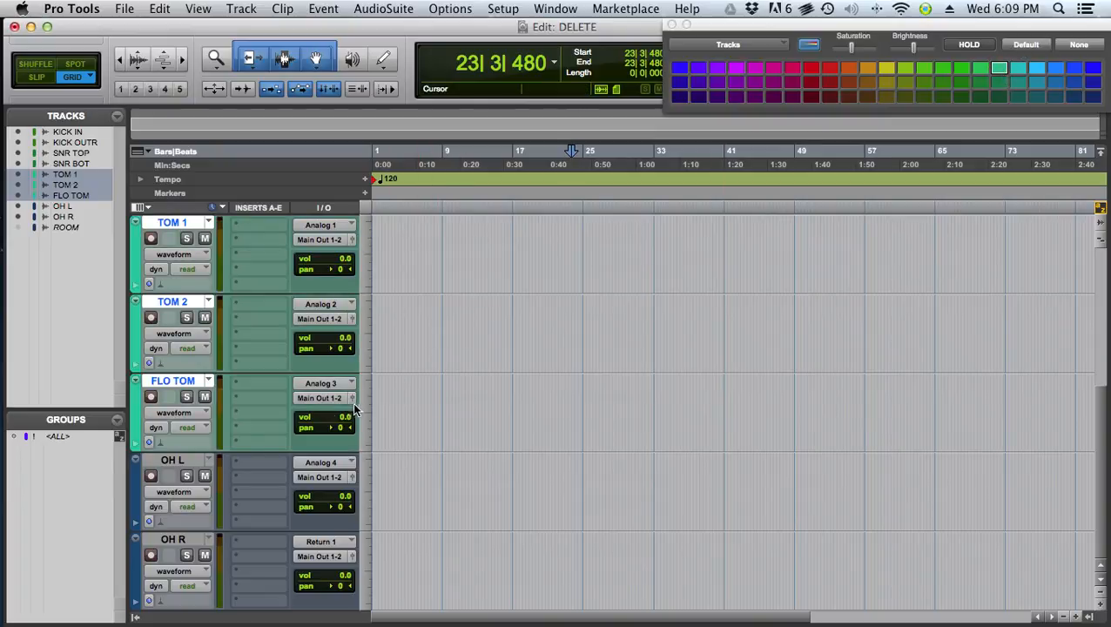
# - Select OH L and OH R and color both tracks dark green
pyautogui.click(178, 463)
pyautogui.keyDown('shift'); pyautogui.click(172, 540); pyautogui.keyUp('shift')
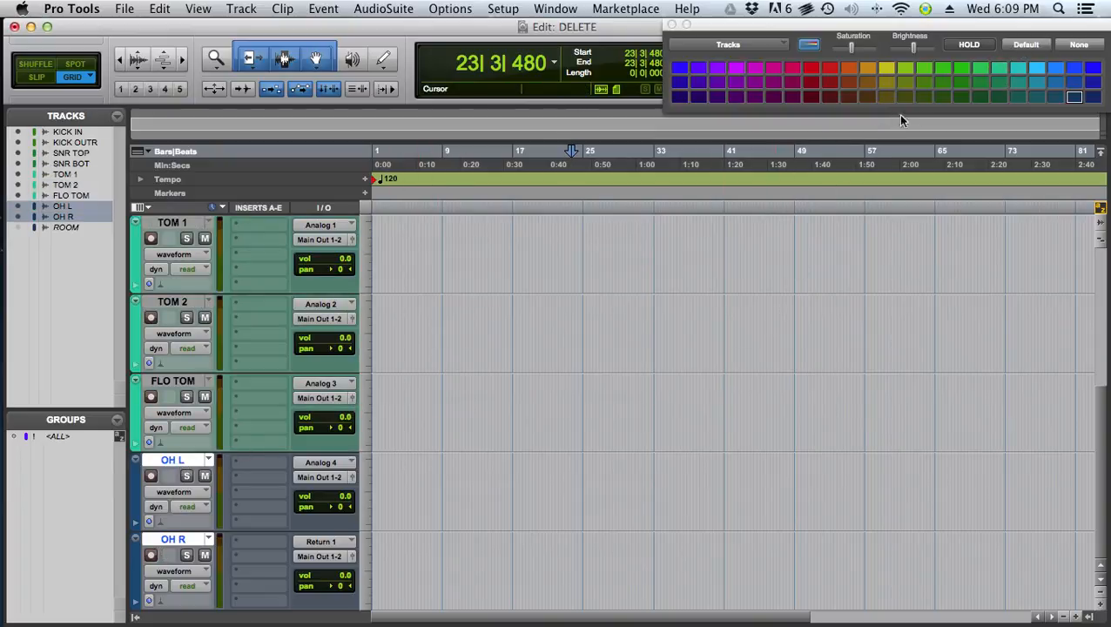
pyautogui.scroll(6, 340, 453)
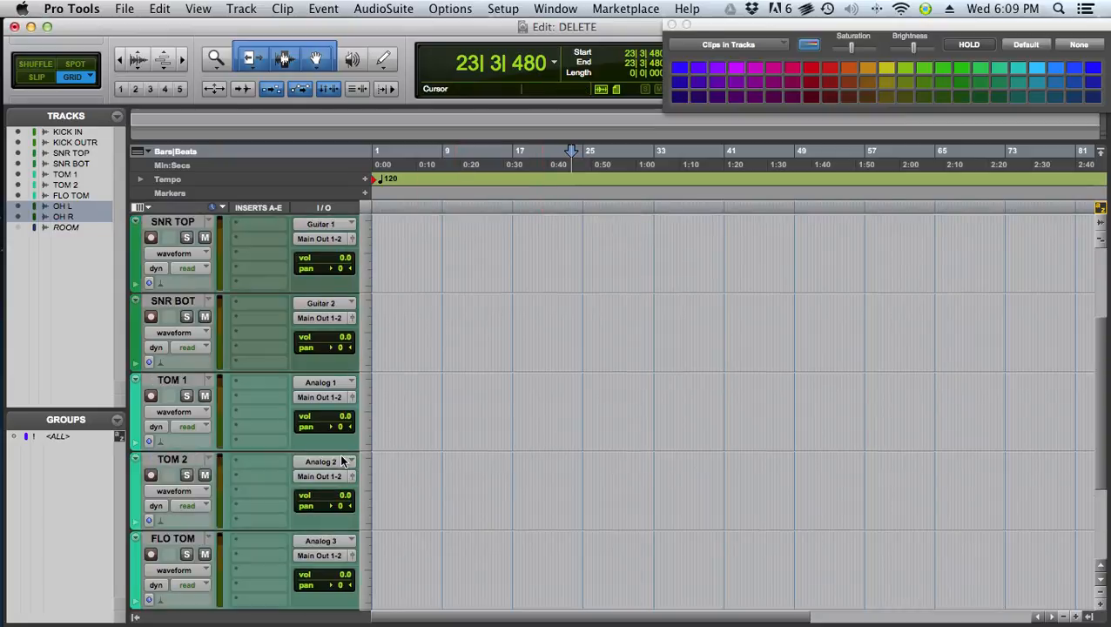
pyautogui.scroll(-6, 339, 453)
pyautogui.scroll(6, 314, 466)
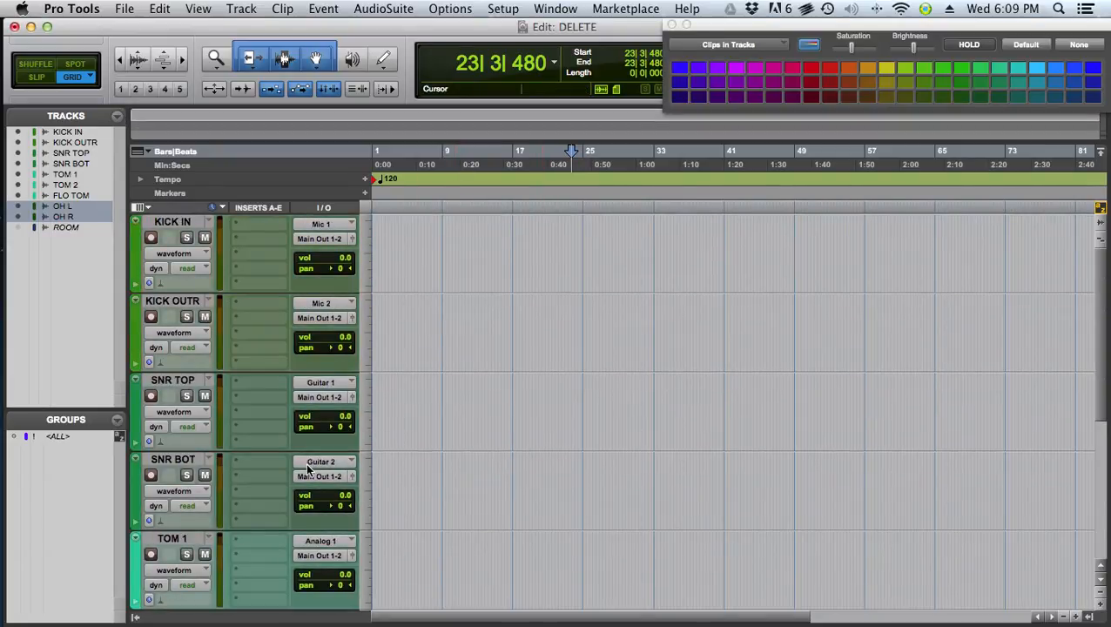
pyautogui.scroll(-6, 253, 338)
pyautogui.scroll(6, 266, 400)
# - Select the KICK IN track and place the edit cursor at 14|3|000, and at 13|1|480 on KICK OUTR
pyautogui.click(175, 224)
pyautogui.click(490, 262)
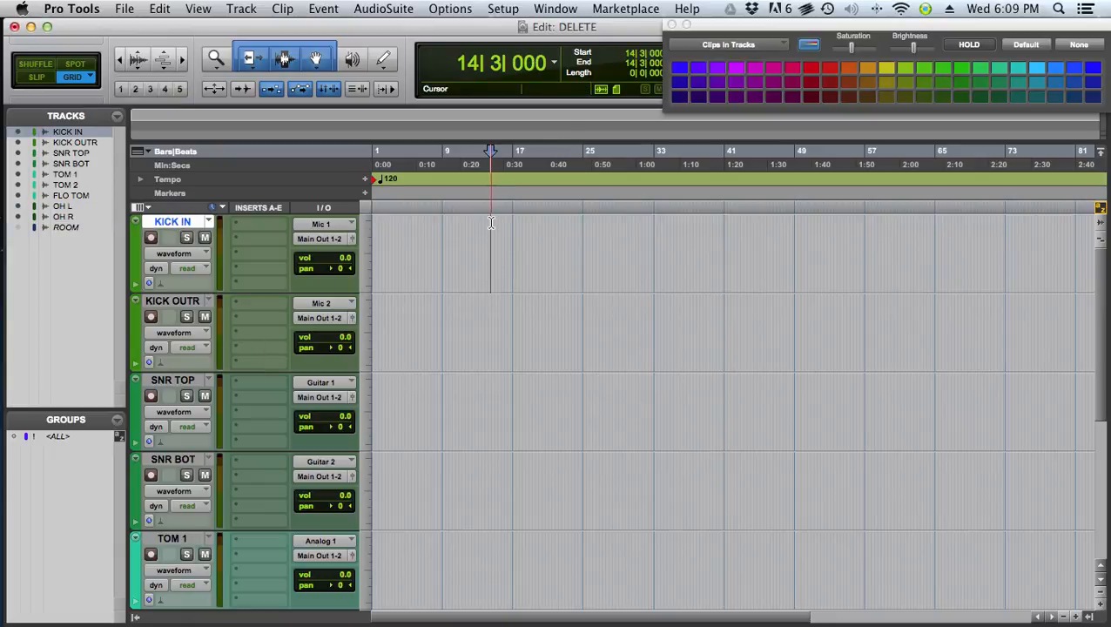
pyautogui.click(477, 331)
pyautogui.scroll(-6, 230, 381)
pyautogui.scroll(6, 229, 376)
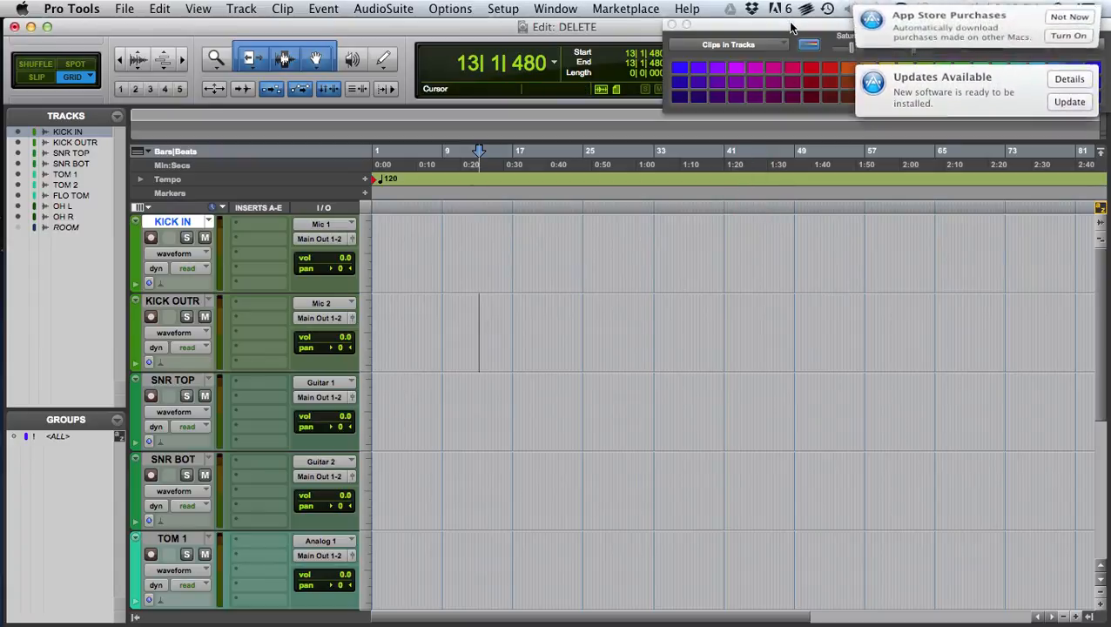
# - Move the Color Palette over the KICK OUTR track and place the edit cursor at 6|3|480 on KICK IN
pyautogui.moveTo(792, 25); pyautogui.dragTo(481, 247)
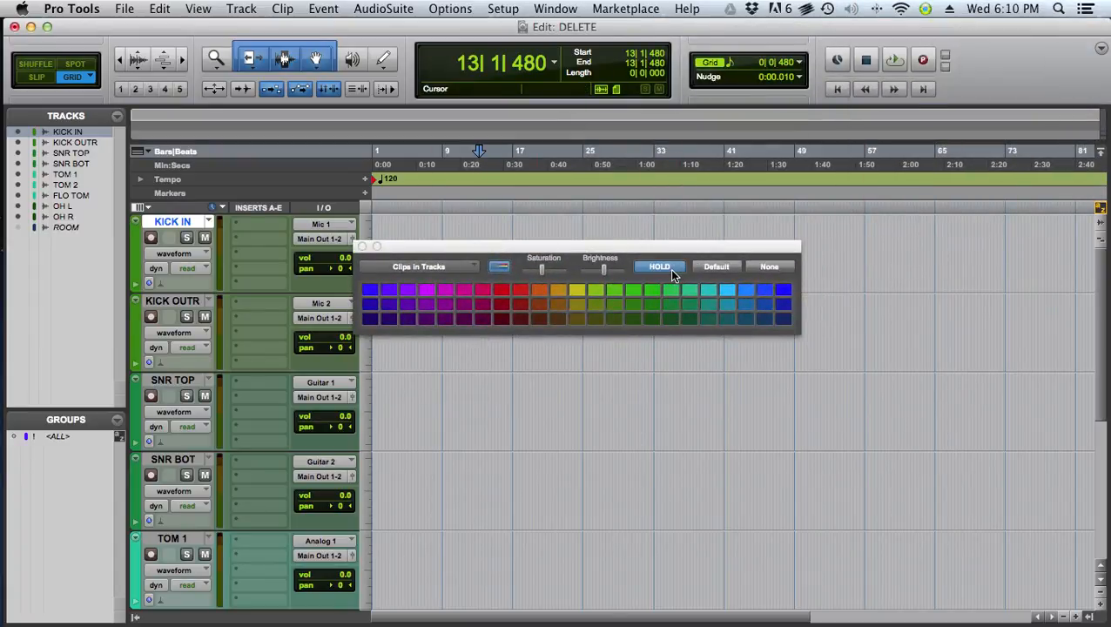
pyautogui.moveTo(503, 248); pyautogui.dragTo(416, 283)
pyautogui.click(366, 226)
pyautogui.click(479, 227)
pyautogui.click(420, 231)
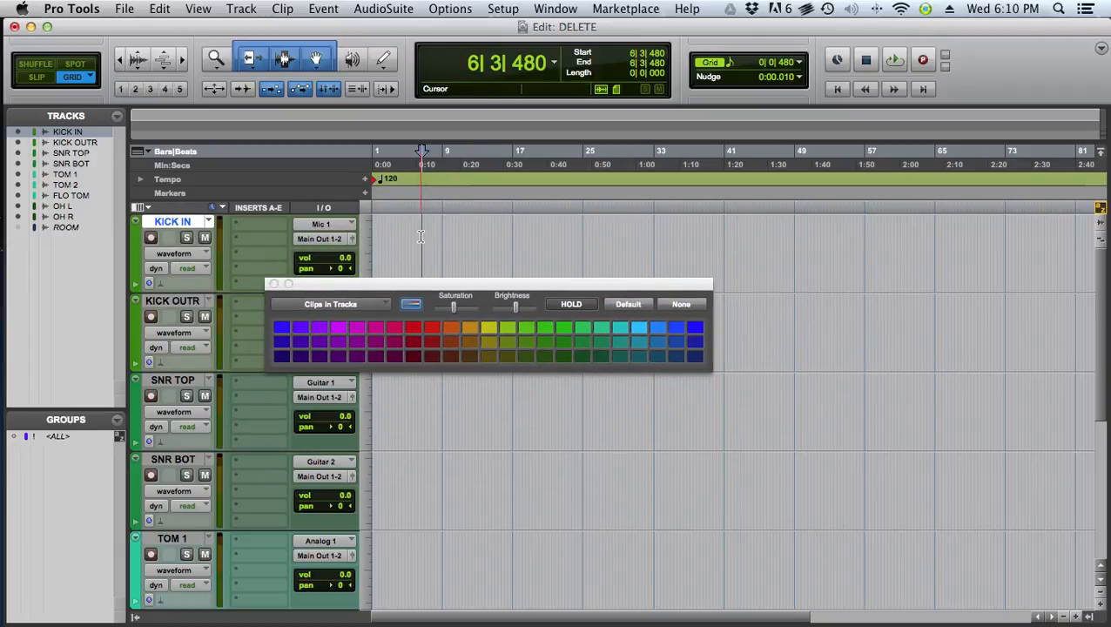
# - Record-enable KICK IN and record a clip from 6|3|480 to about 11|3|274, moving the Color Palette down over SNR TOP
pyautogui.click(151, 239)
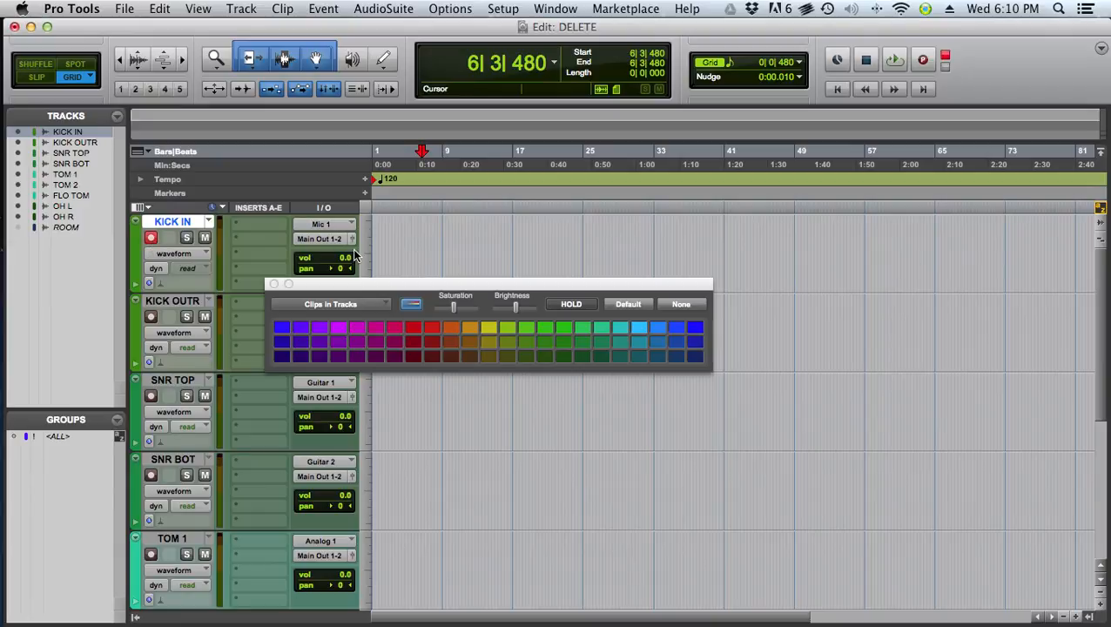
pyautogui.press('super+space')
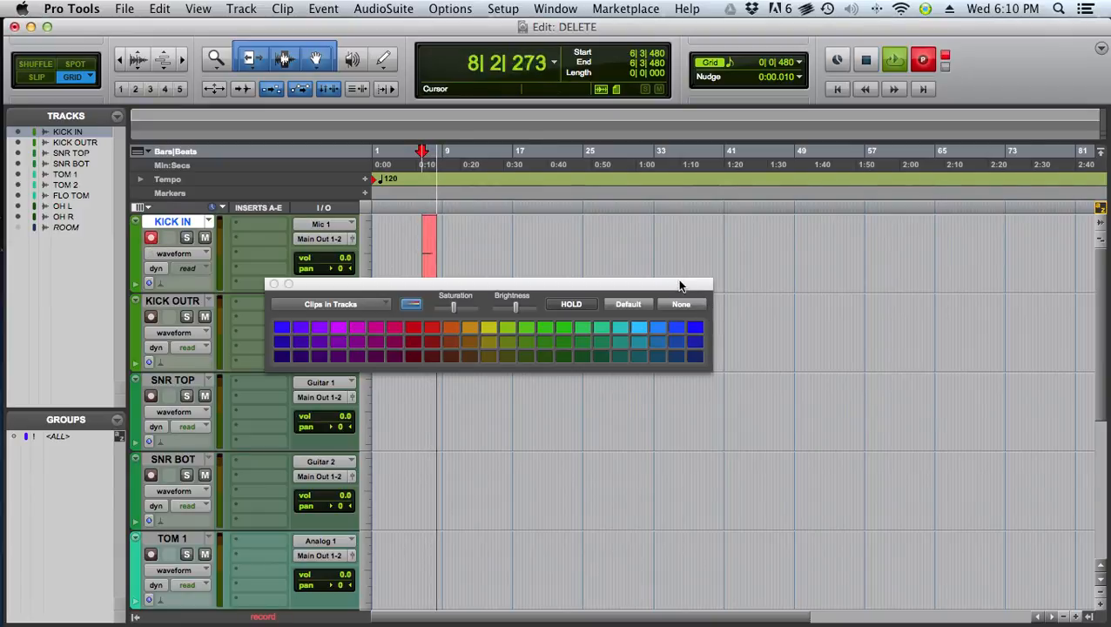
pyautogui.moveTo(681, 286); pyautogui.dragTo(681, 346)
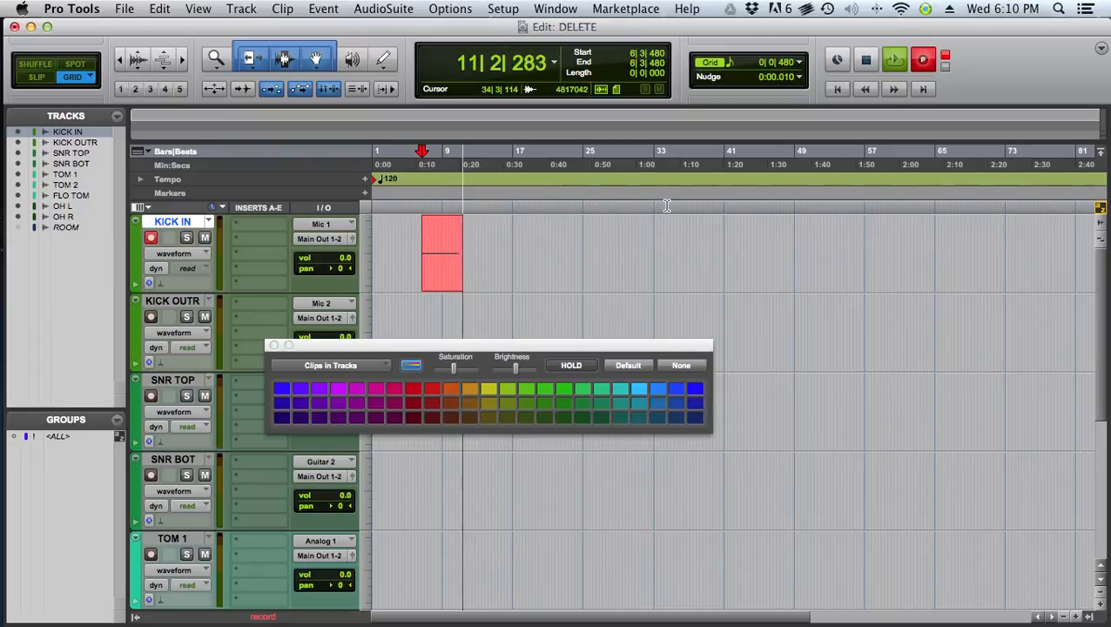
pyautogui.press('space')
# - Select the recorded clip on KICK IN and color it magenta
pyautogui.click(447, 231)
pyautogui.press('t')
pyautogui.press('t')
pyautogui.press('t')
pyautogui.click(694, 270)
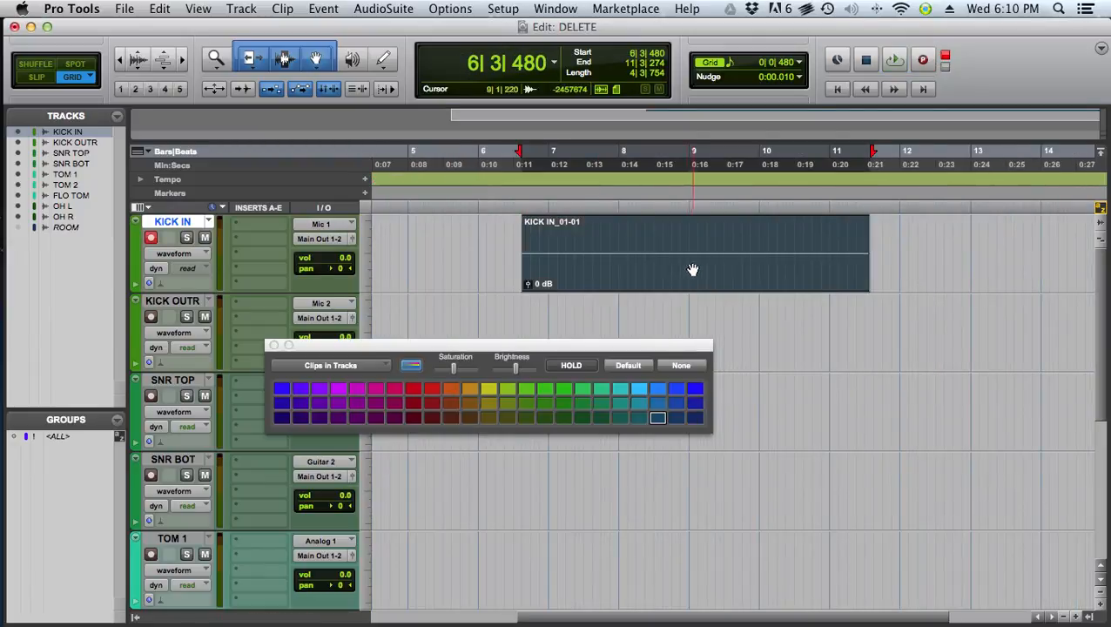
pyautogui.click(503, 246)
pyautogui.click(650, 285)
pyautogui.click(625, 375)
pyautogui.click(380, 392)
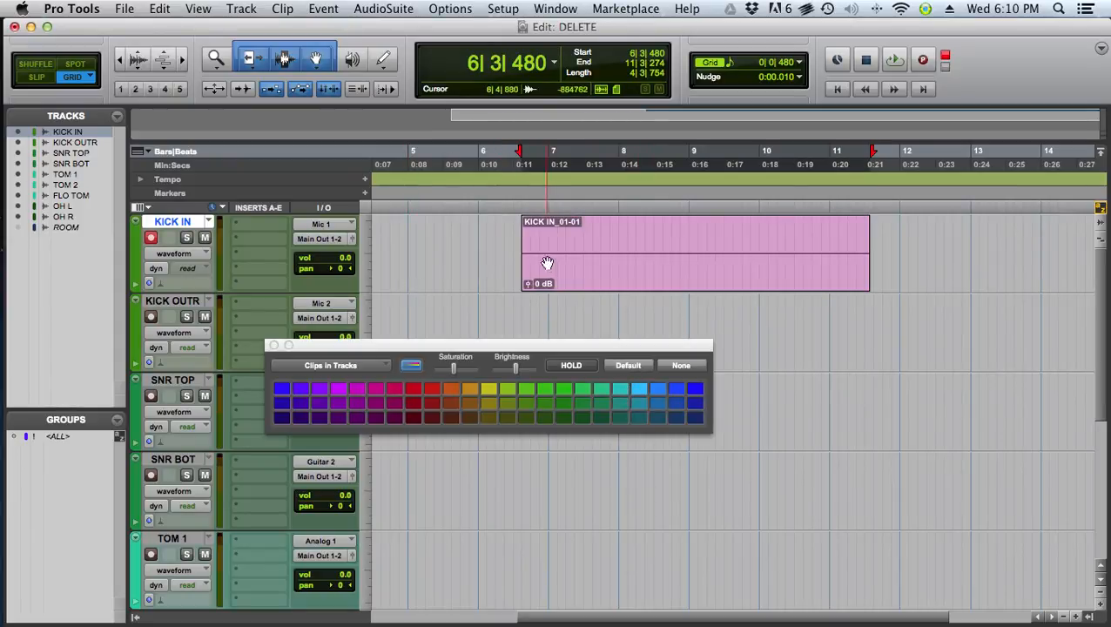
# - Try other colors on the KICK IN clip, color it dark blue, and place the edit cursor at 6|4|480
pyautogui.click(634, 278)
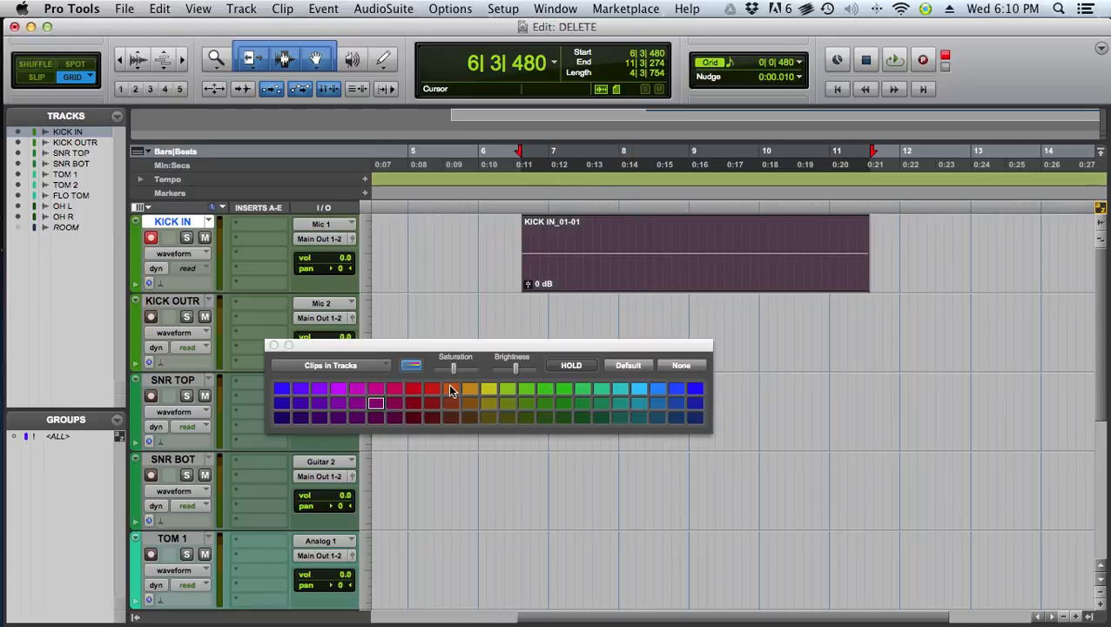
pyautogui.click(579, 403)
pyautogui.click(672, 417)
pyautogui.click(659, 418)
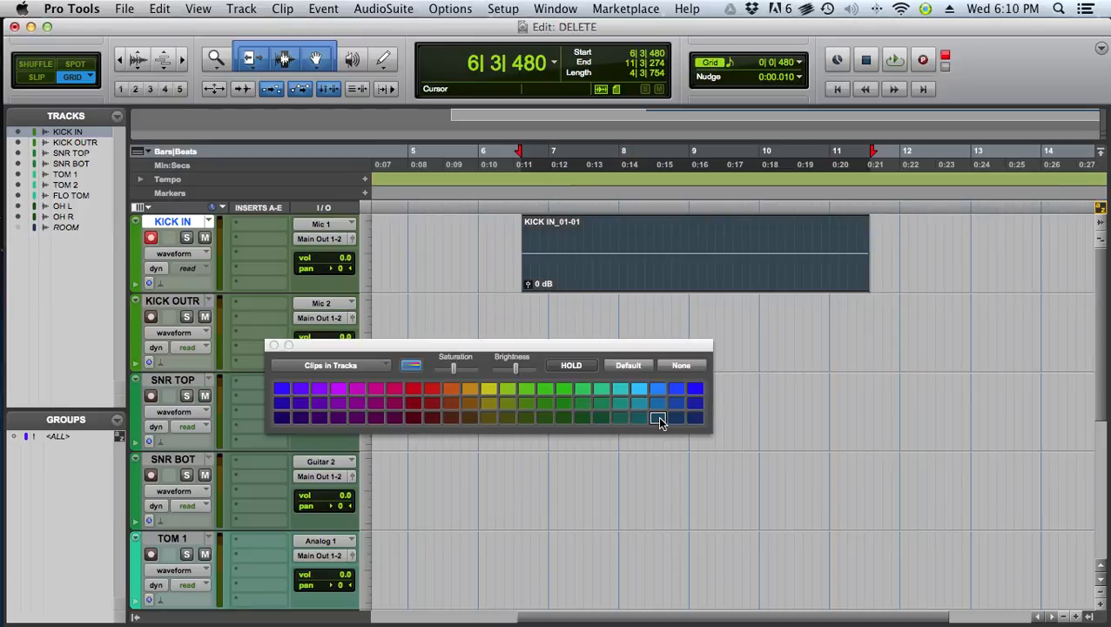
pyautogui.click(399, 268)
pyautogui.click(539, 311)
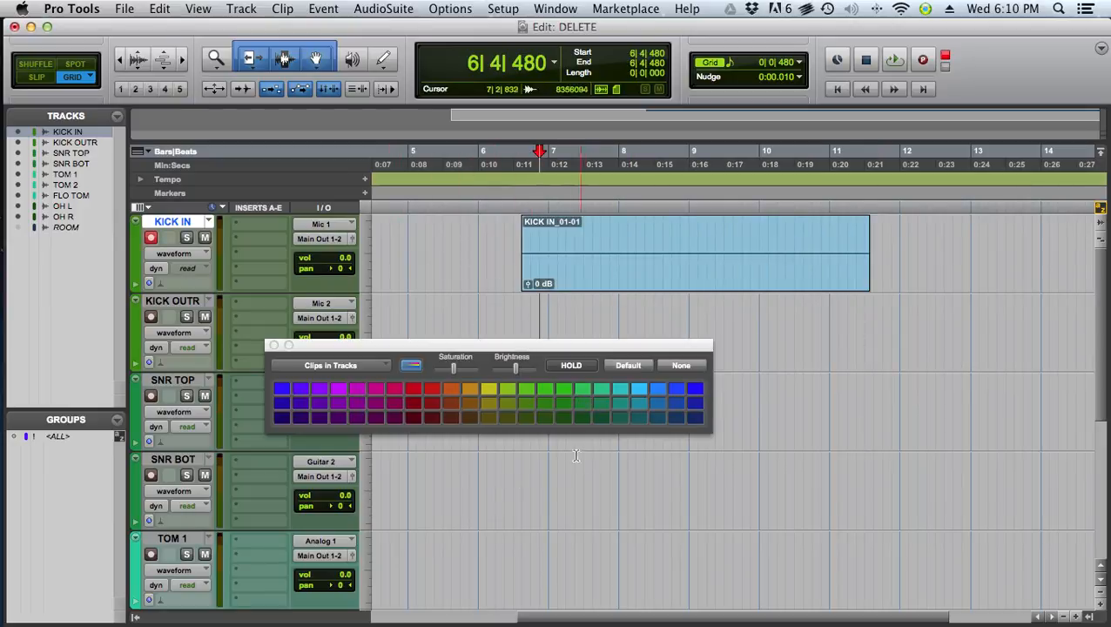
# - Toggle applying the track colors to the channel strips in the Edit window several times
pyautogui.click(417, 370)
pyautogui.click(416, 370)
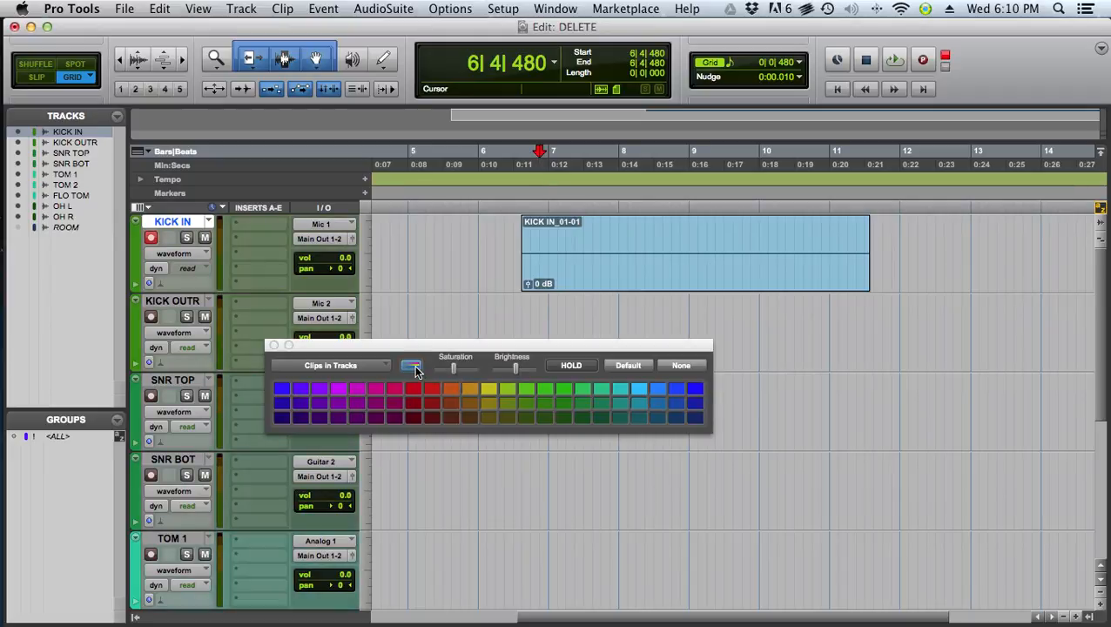
pyautogui.click(412, 372)
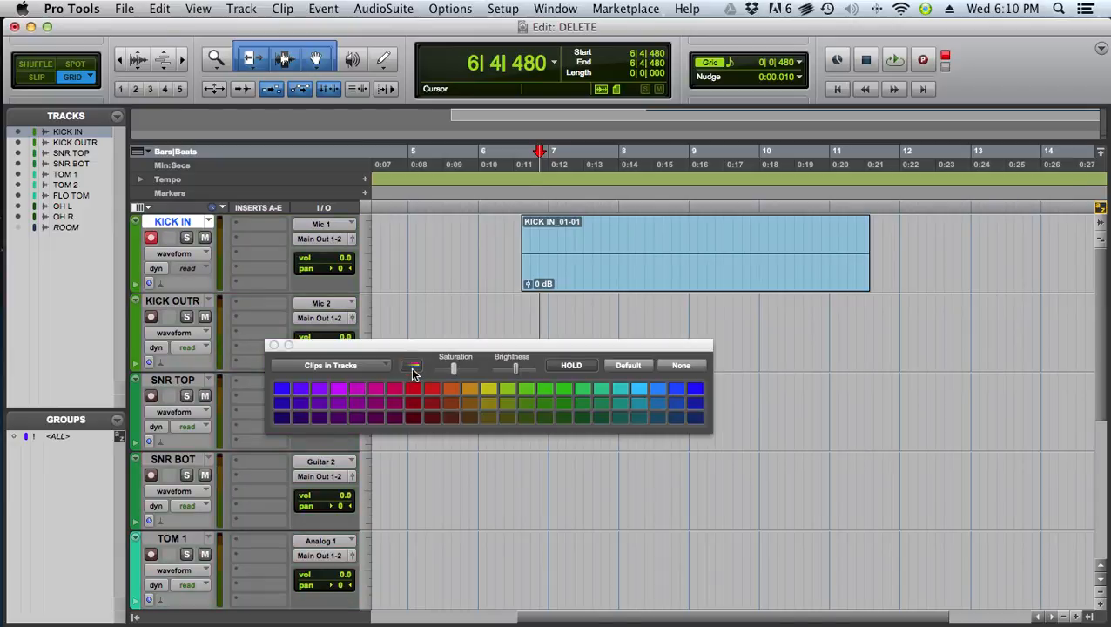
pyautogui.click(412, 373)
pyautogui.click(412, 373)
# - Switch to the Mix window and toggle the channel strip coloring, leaving it on
pyautogui.press('super+equal')
pyautogui.click(412, 369)
pyautogui.click(412, 369)
pyautogui.click(412, 366)
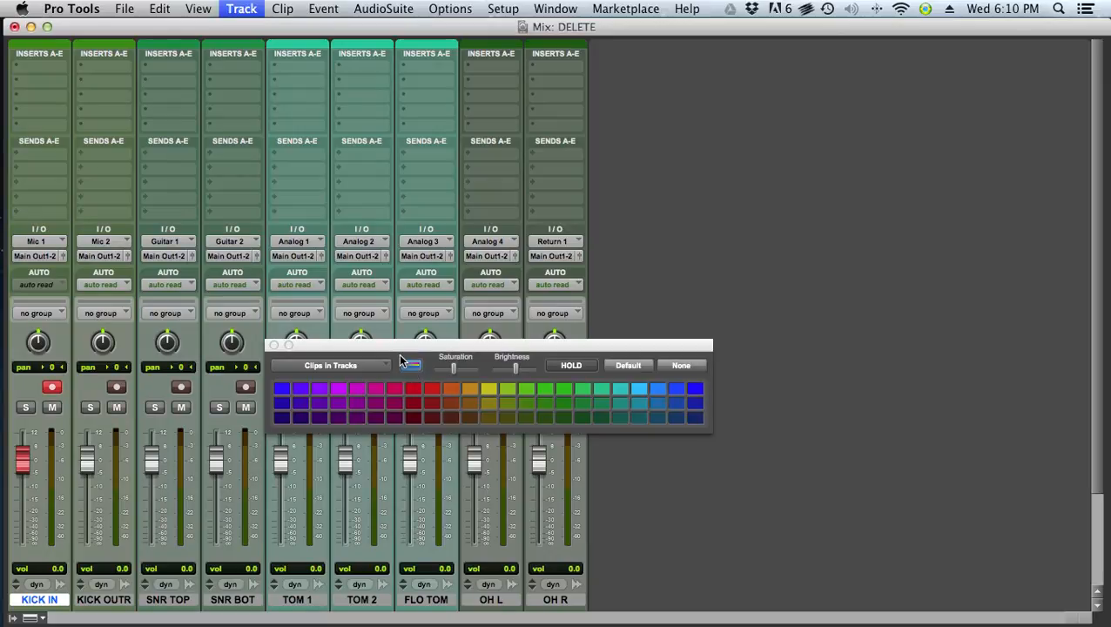
# - Create six new mono audio tracks after KICK IN using rows of 3, 2 and 1, and select the last new track
pyautogui.press('super+shift+n')
pyautogui.write('3')
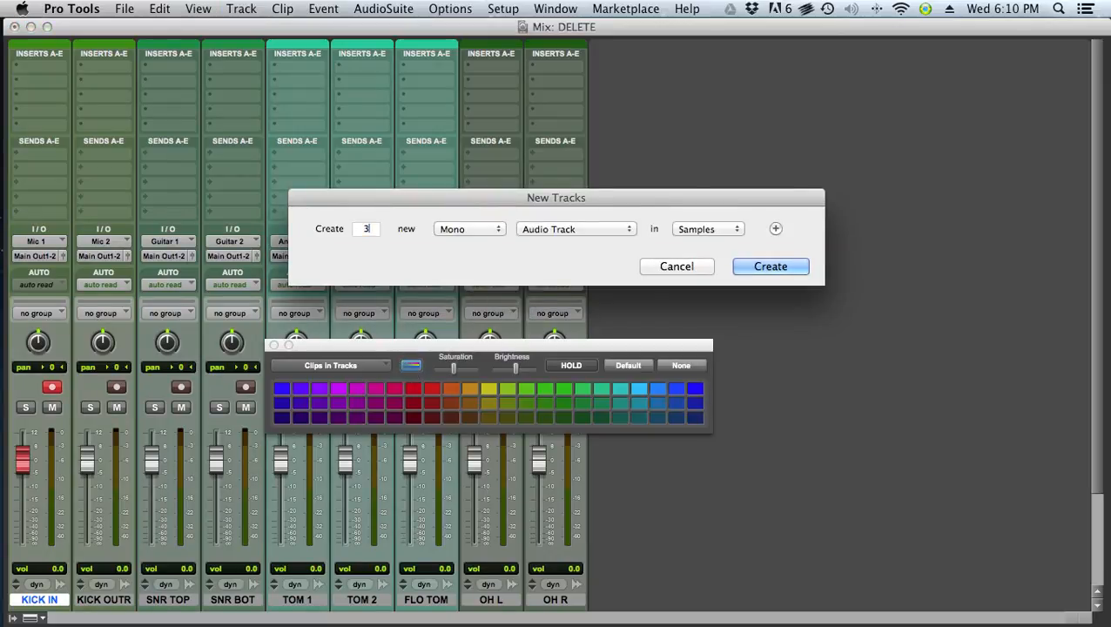
pyautogui.press('super+shift+plus')
pyautogui.write('2')
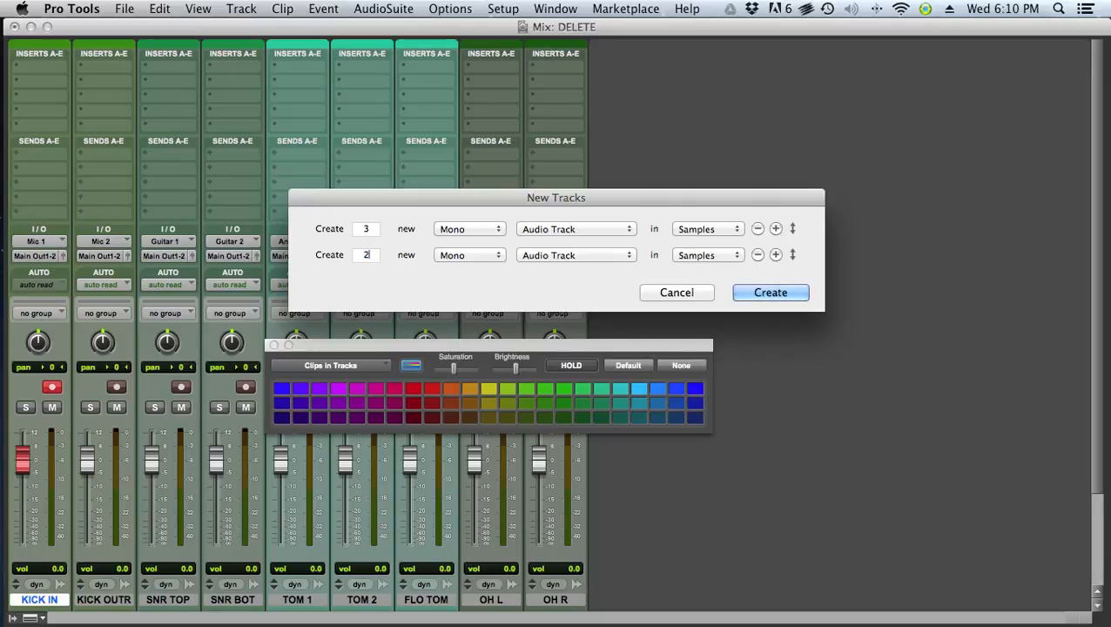
pyautogui.press('super+shift+plus')
pyautogui.press('Return')
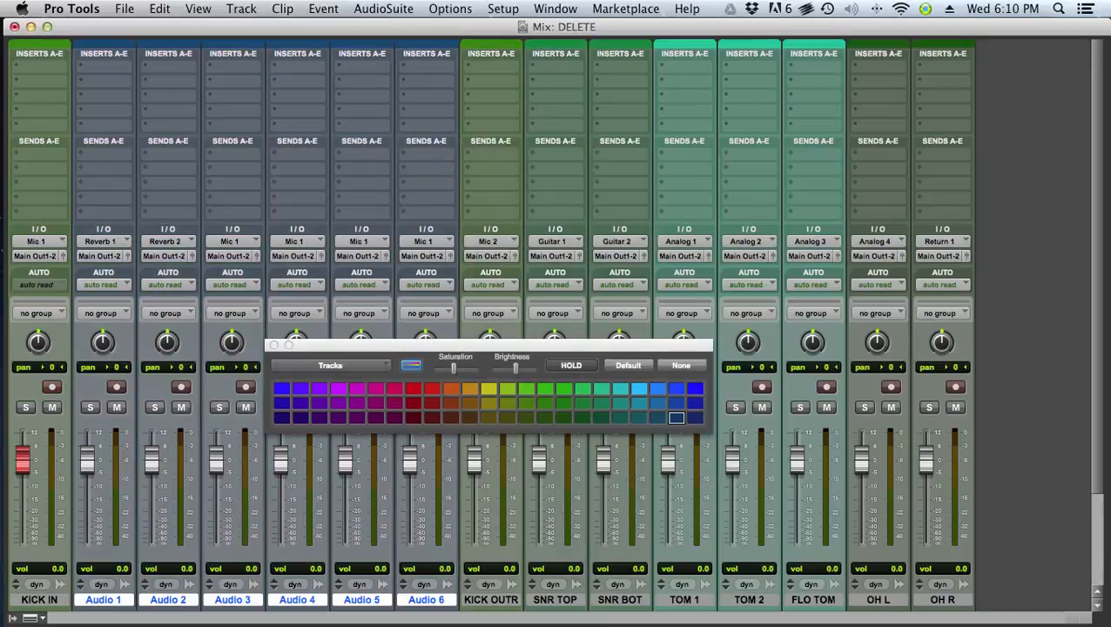
pyautogui.click(417, 601)
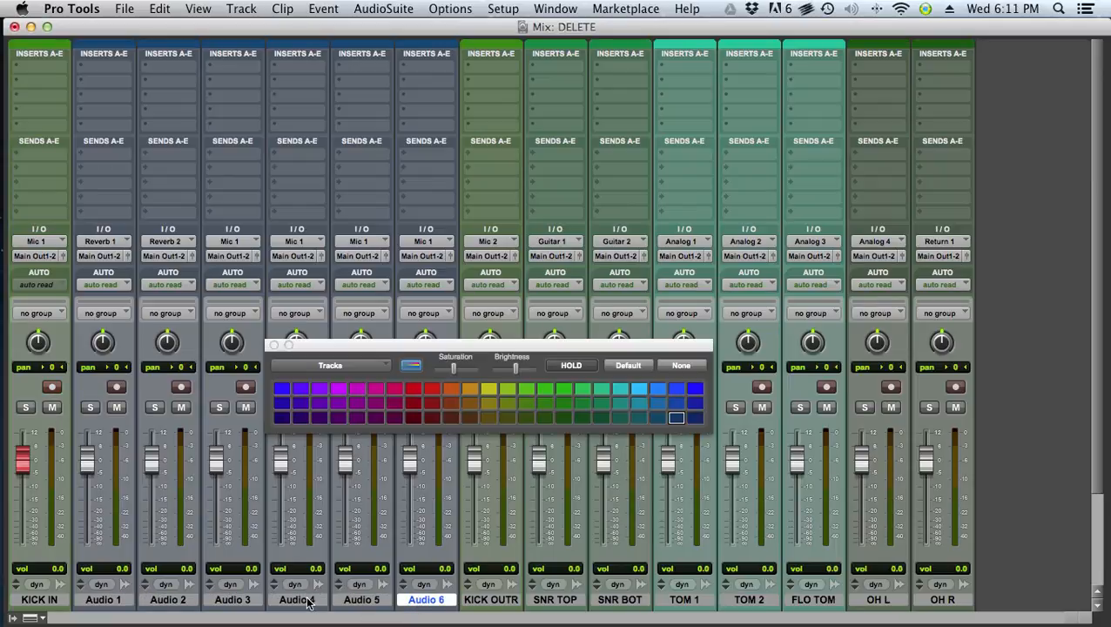
# - Color the tracks Audio 4 through Audio 6 red, Audio 2 and Audio 3 blue, and Audio 1 magenta
pyautogui.keyDown('shift'); pyautogui.click(310, 602); pyautogui.keyUp('shift')
pyautogui.click(432, 389)
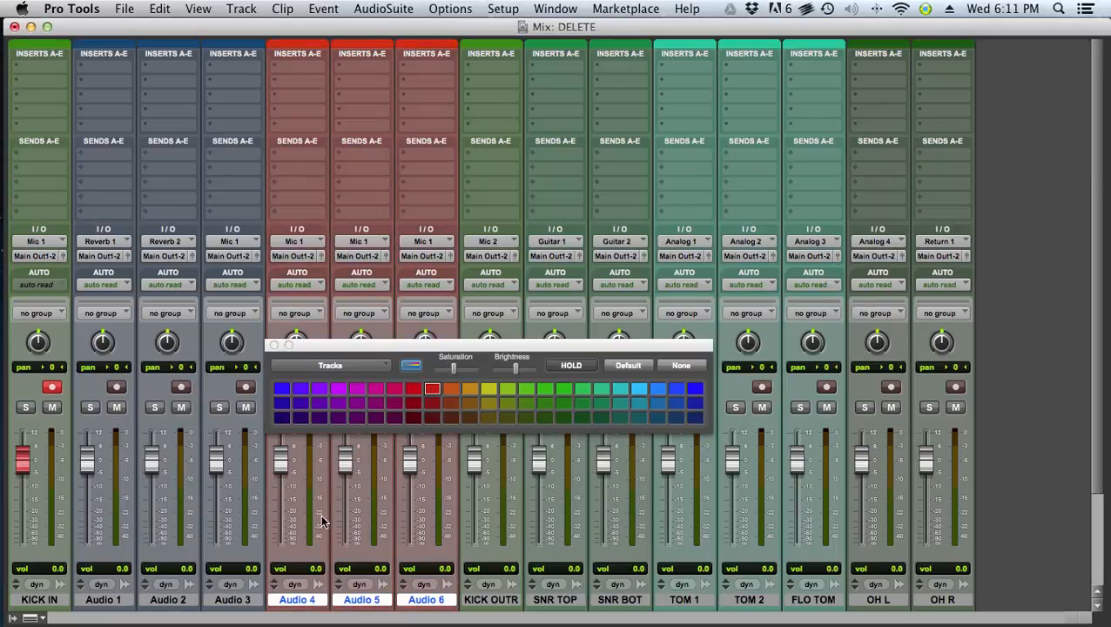
pyautogui.click(247, 602)
pyautogui.keyDown('shift'); pyautogui.click(169, 601); pyautogui.keyUp('shift')
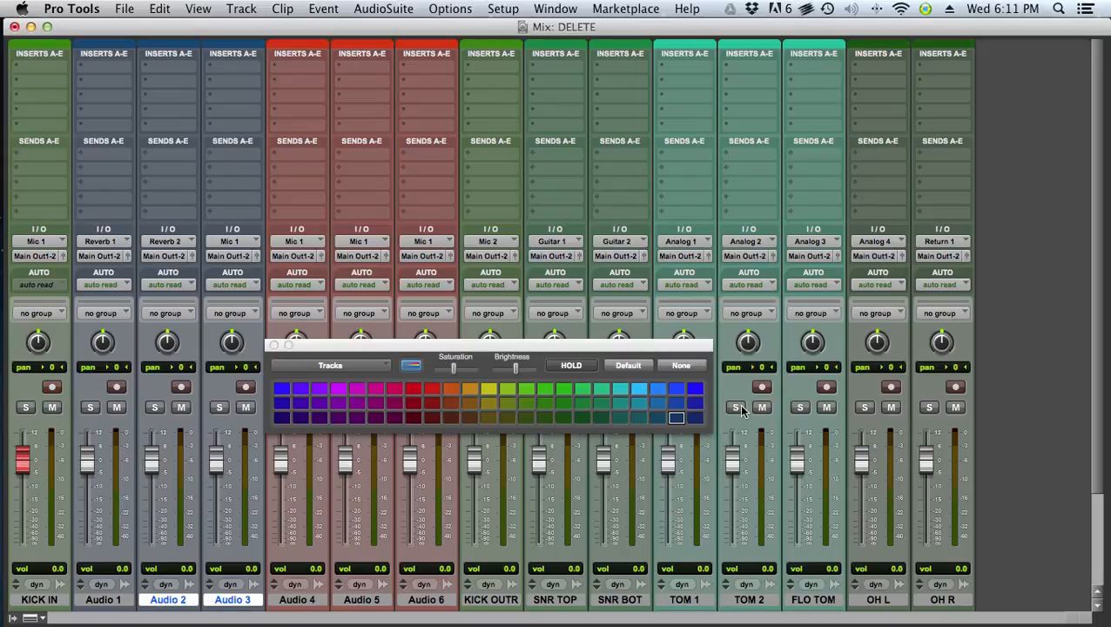
pyautogui.click(695, 388)
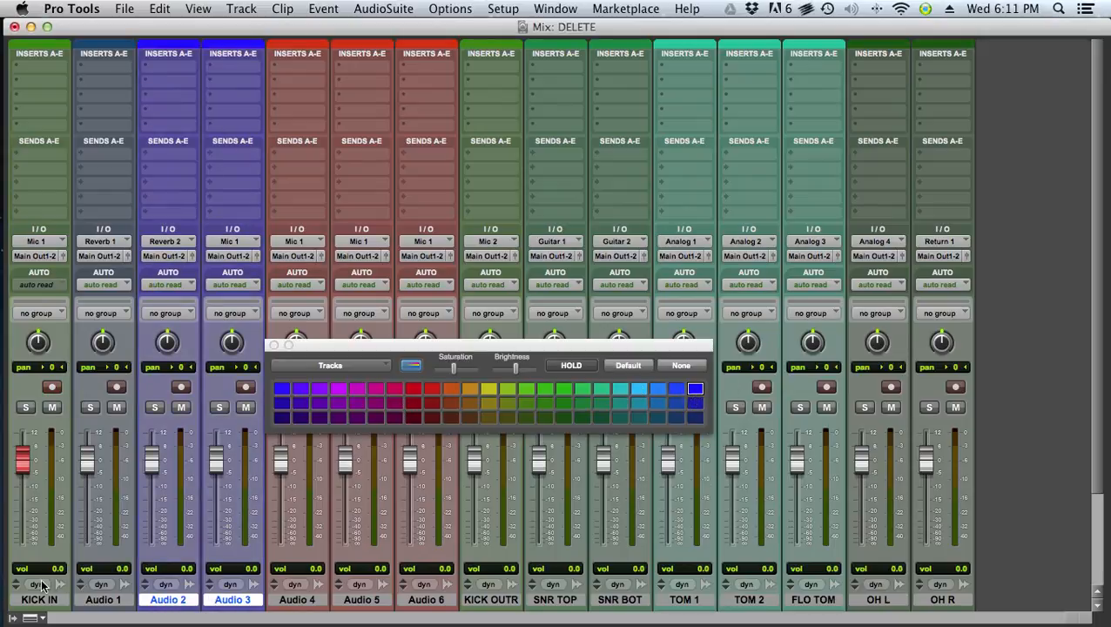
pyautogui.click(102, 601)
pyautogui.click(357, 389)
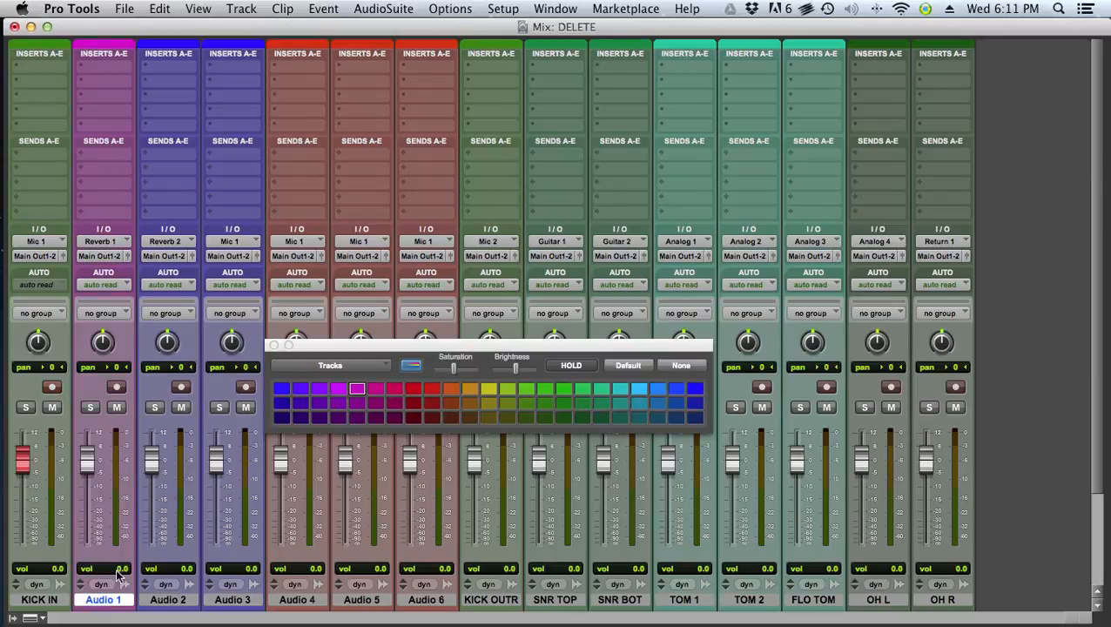
# - Move Audio 4 through Audio 6 to the end after OH R, and place Audio 1 through Audio 3 after them
pyautogui.click(296, 601)
pyautogui.keyDown('shift'); pyautogui.click(426, 601); pyautogui.keyUp('shift')
pyautogui.moveTo(308, 603); pyautogui.dragTo(971, 601)
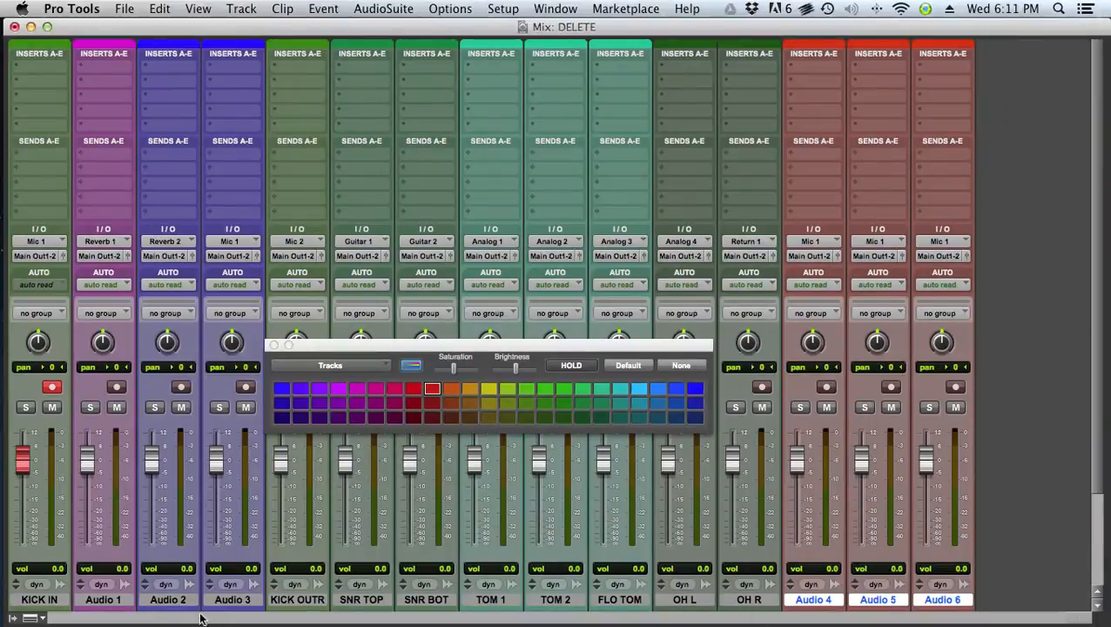
pyautogui.click(122, 602)
pyautogui.keyDown('shift'); pyautogui.click(250, 601); pyautogui.keyUp('shift')
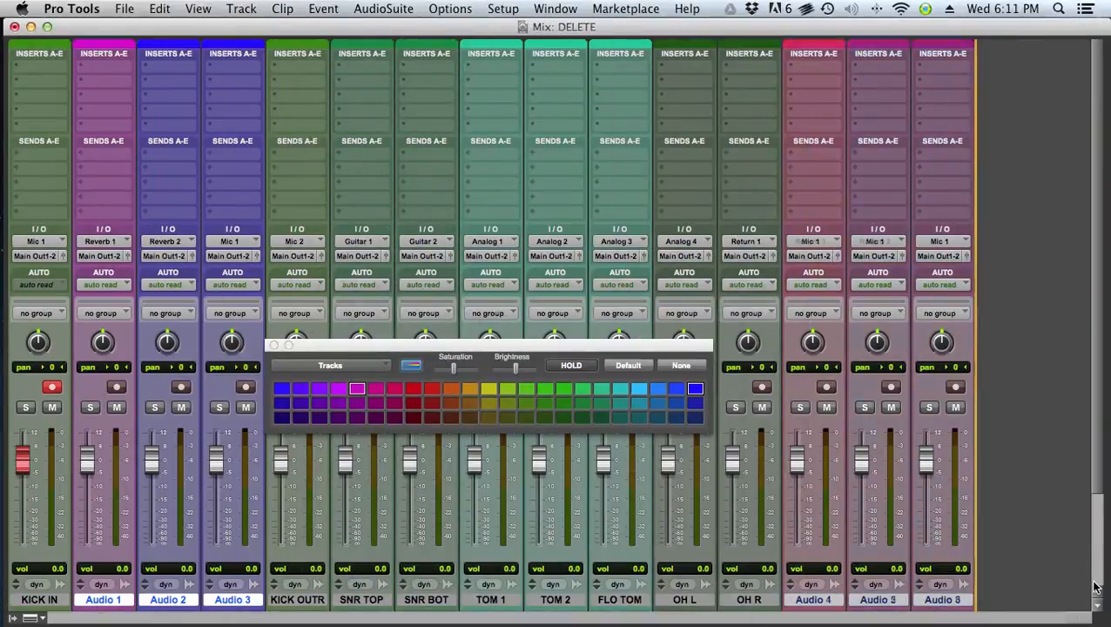
pyautogui.moveTo(1095, 588); pyautogui.dragTo(1030, 585)
pyautogui.press('super+equal')
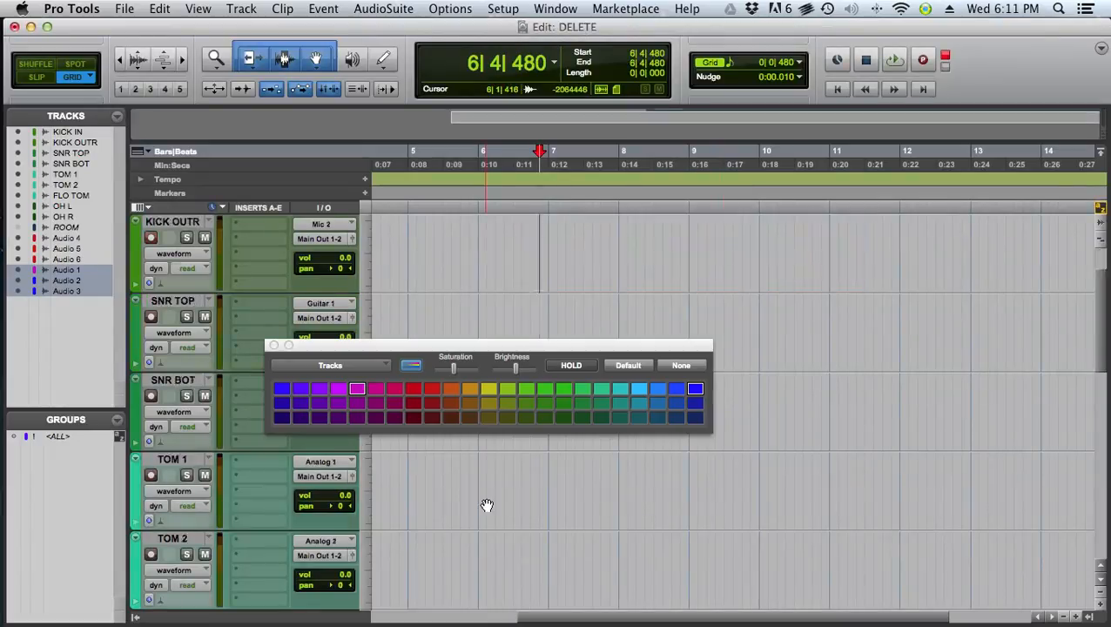
pyautogui.press('super+equal')
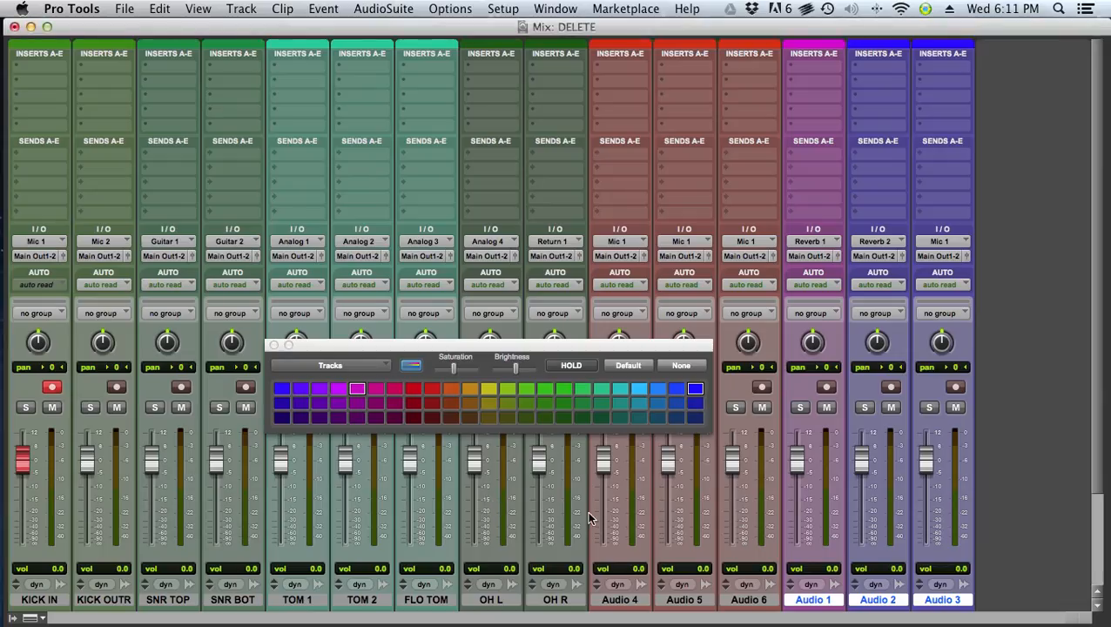
# - Adjust the channel strip color saturation and brightness in the Color Palette, and close the palette
pyautogui.moveTo(454, 347); pyautogui.dragTo(647, 111)
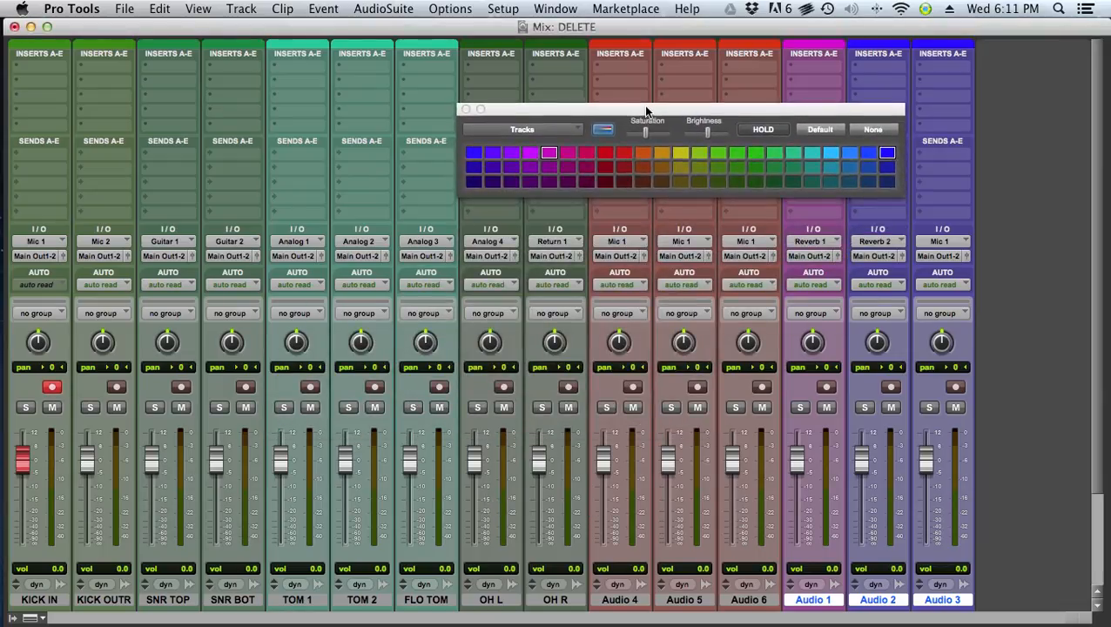
pyautogui.click(757, 130)
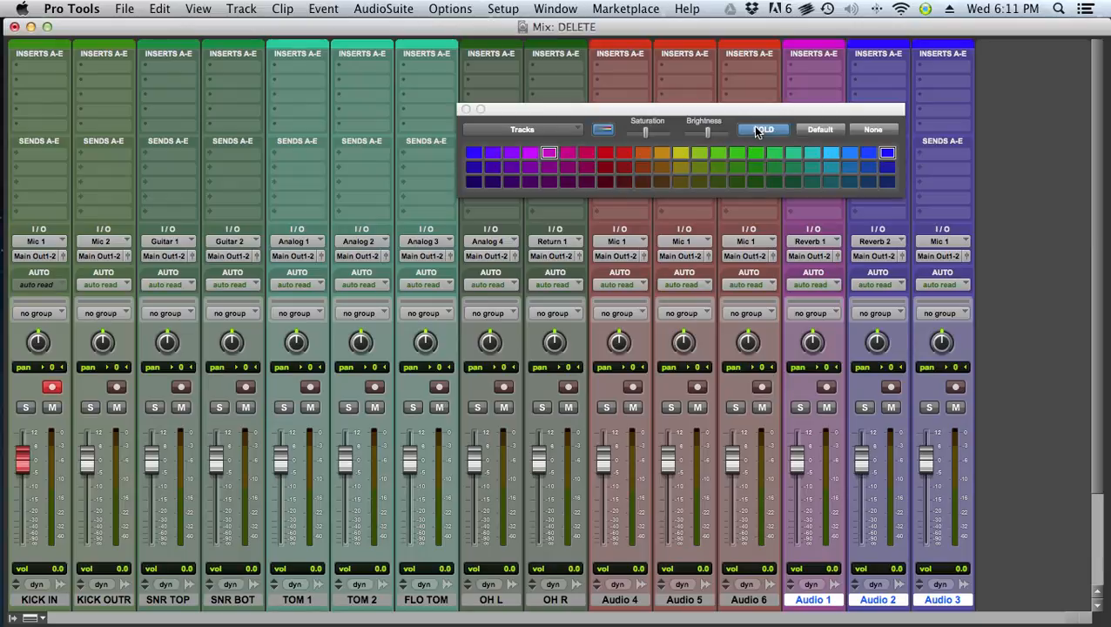
pyautogui.moveTo(646, 133)
pyautogui.mouseDown()
pyautogui.moveTo(612, 133)
pyautogui.moveTo(716, 131)
pyautogui.moveTo(644, 135)
pyautogui.mouseUp()
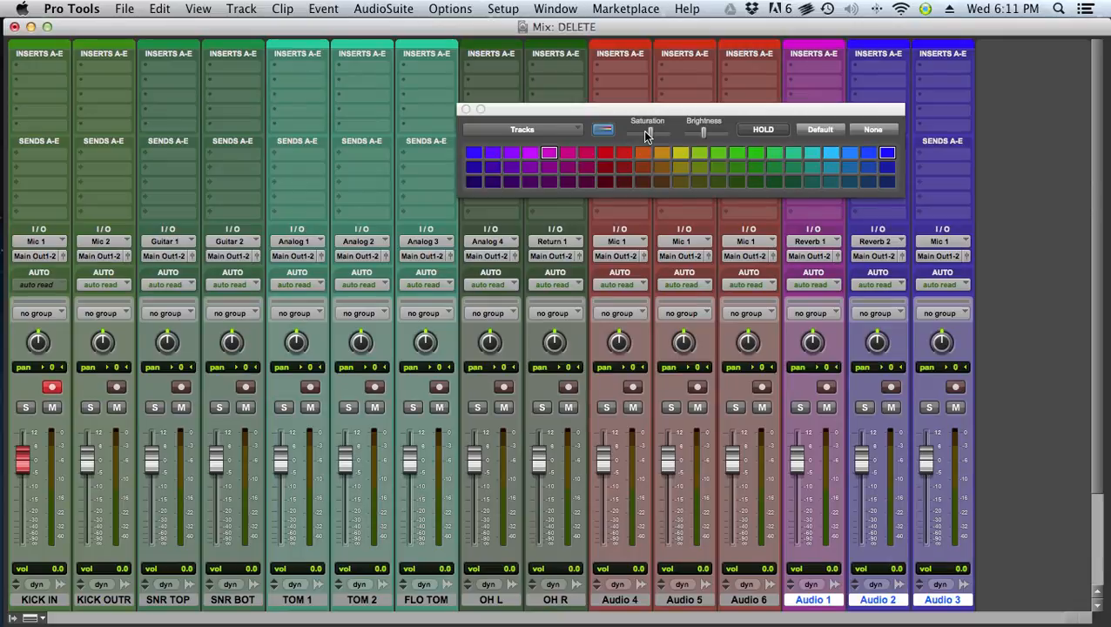
pyautogui.moveTo(645, 136)
pyautogui.mouseDown()
pyautogui.moveTo(687, 135)
pyautogui.moveTo(646, 135)
pyautogui.mouseUp()
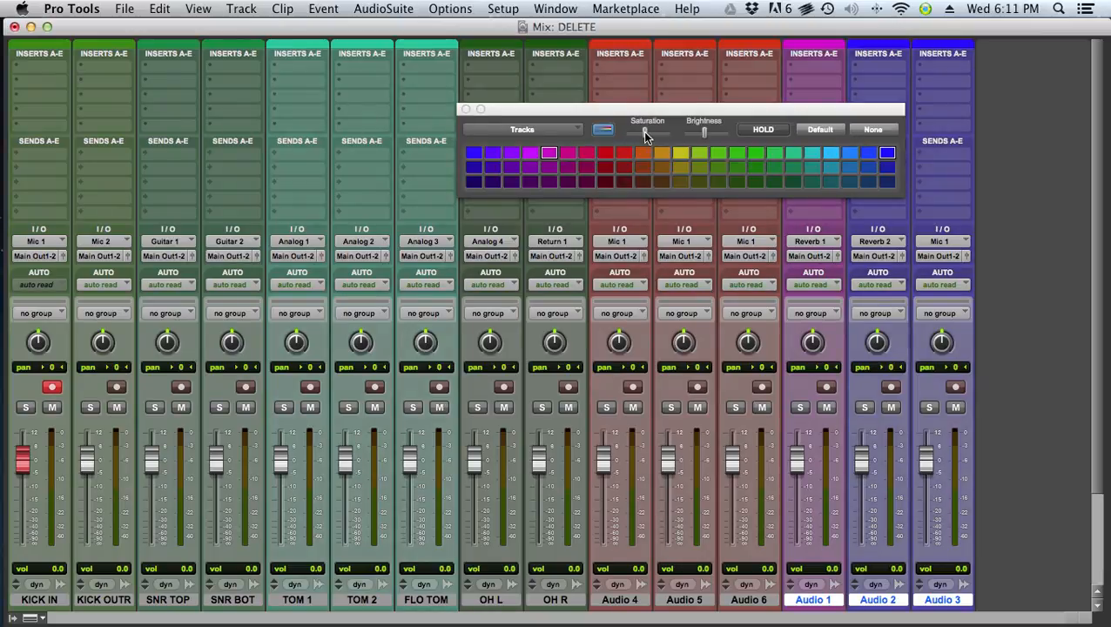
pyautogui.click(466, 110)
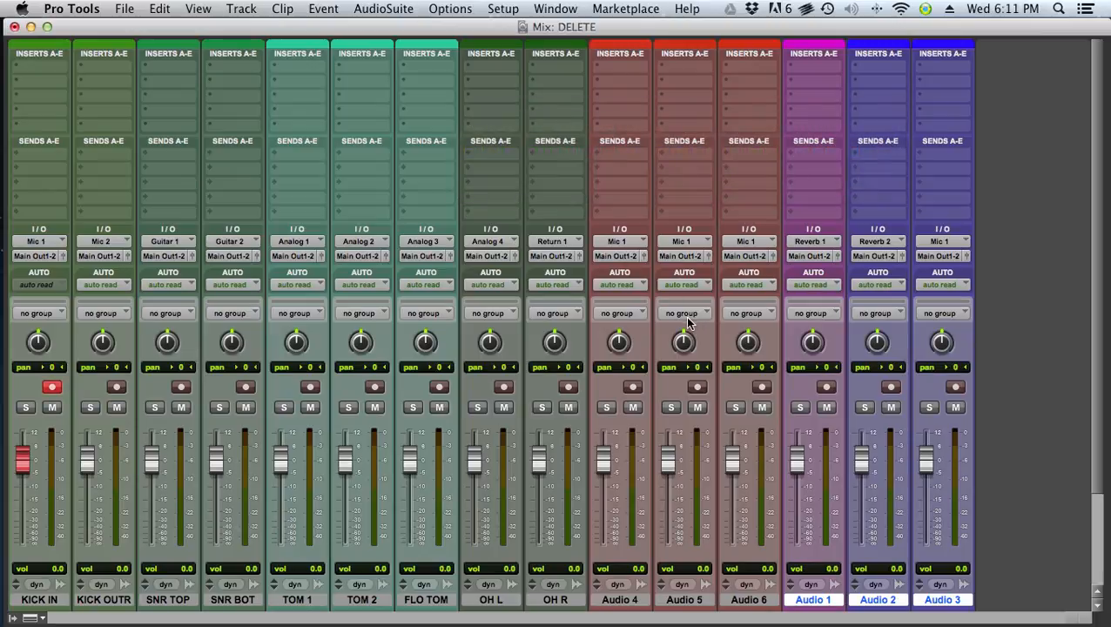
# - Switch to the Edit window and zoom the timeline to show the KICK IN clip together with bar 1
pyautogui.press('super+equal')
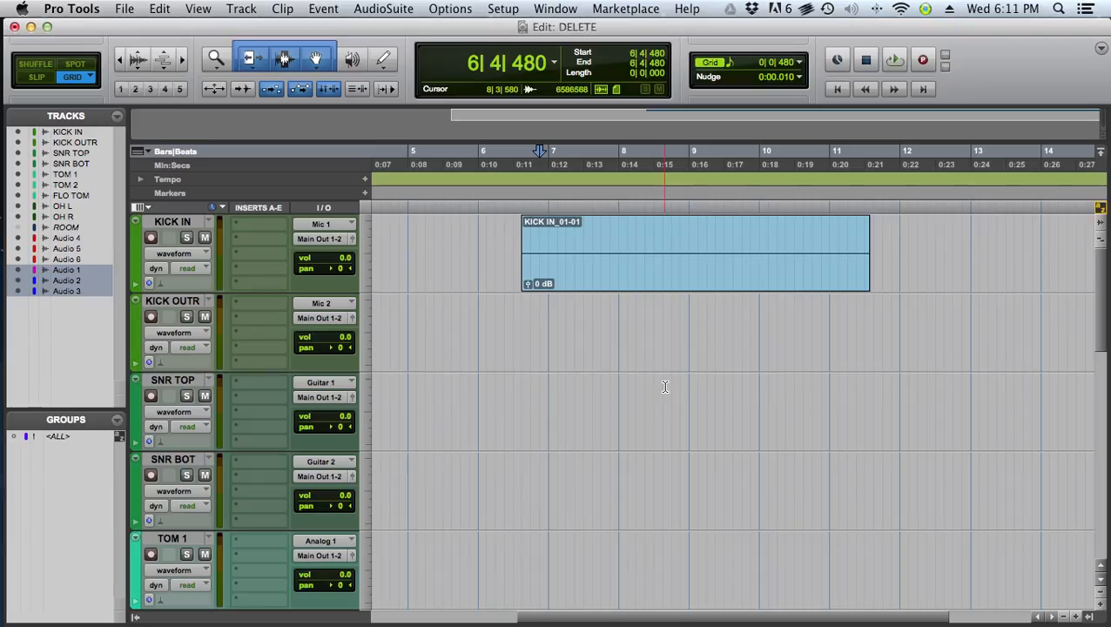
pyautogui.scroll(-5, 550, 416)
pyautogui.scroll(5, 551, 416)
pyautogui.press('r')
pyautogui.press('r')
pyautogui.press('r')
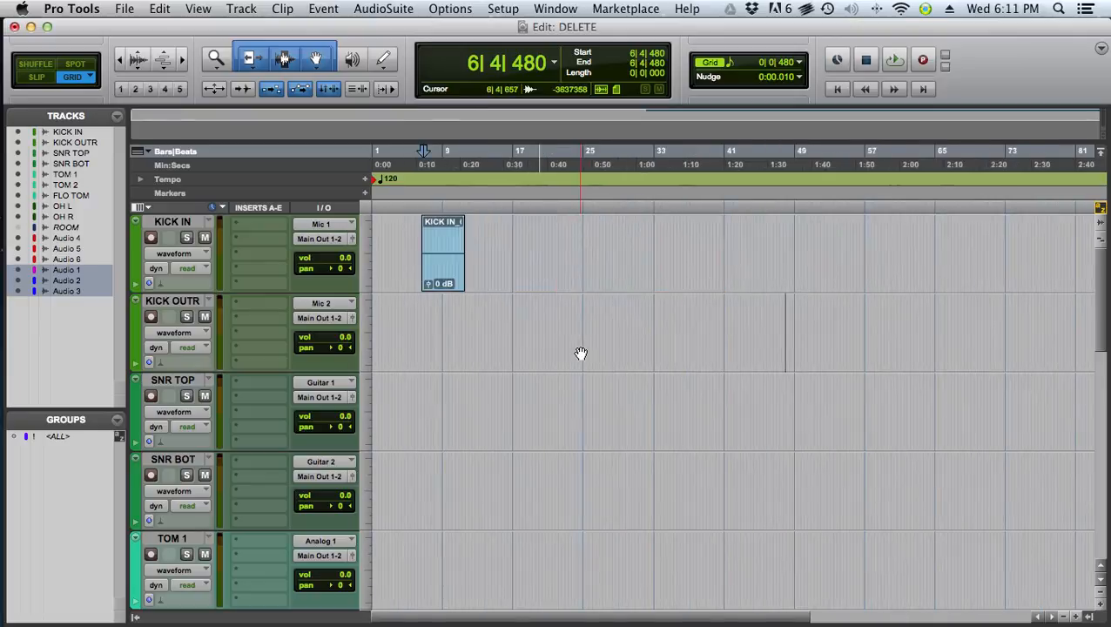
pyautogui.press('t')
pyautogui.press('t')
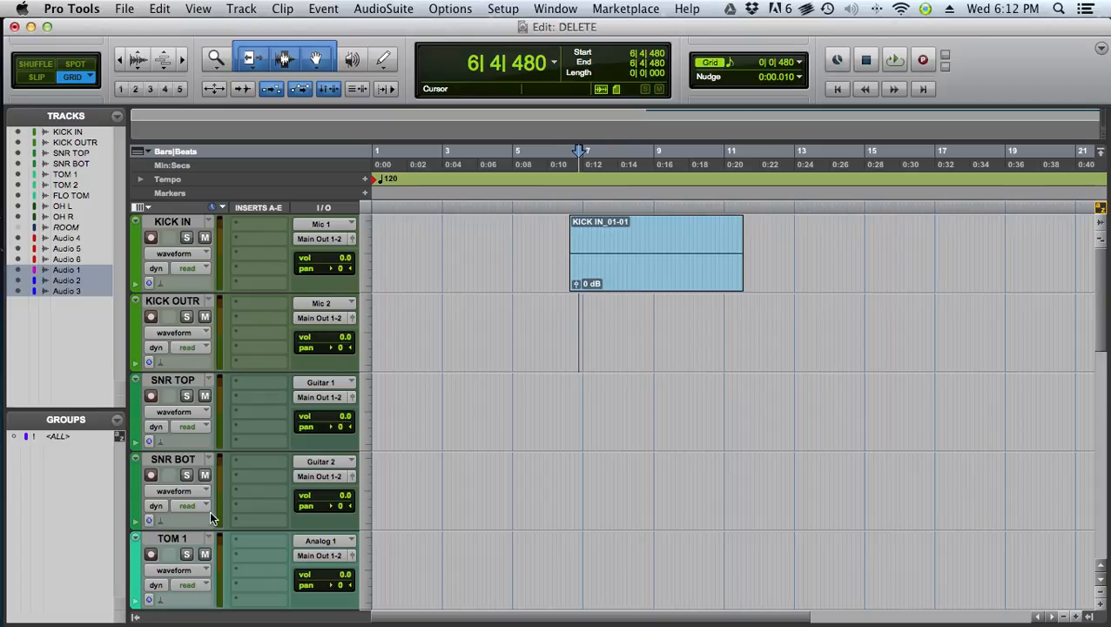
# - Compare the track controls in the Edit and Mix windows, ending in the Edit window
pyautogui.scroll(-3, 247, 440)
pyautogui.scroll(3, 247, 441)
pyautogui.press('super+equal')
pyautogui.press('super+equal')
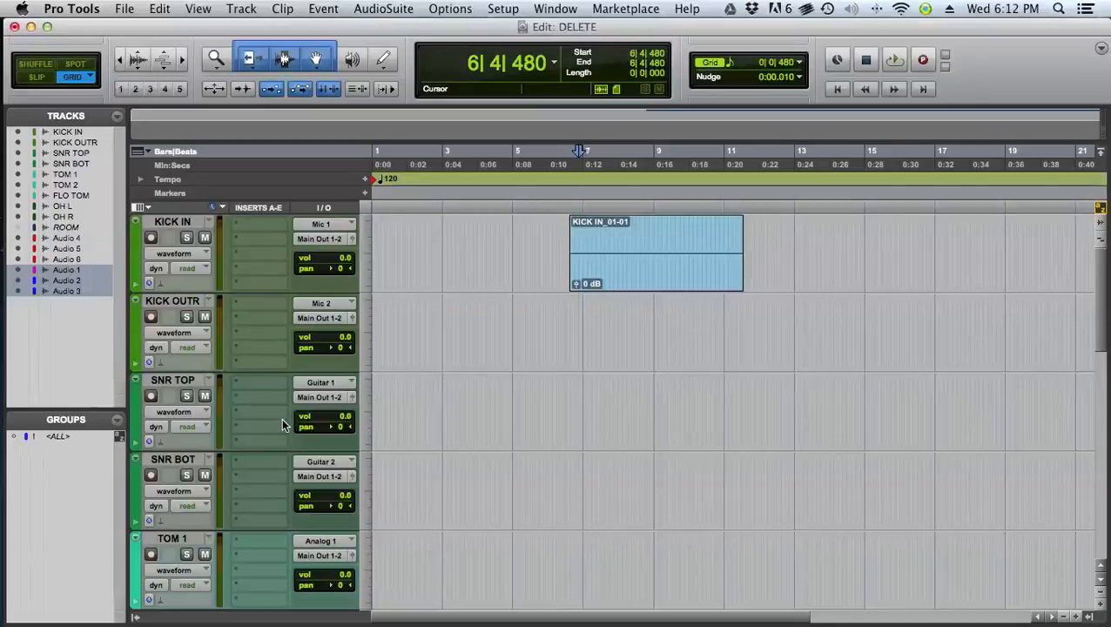
pyautogui.press('super+equal')
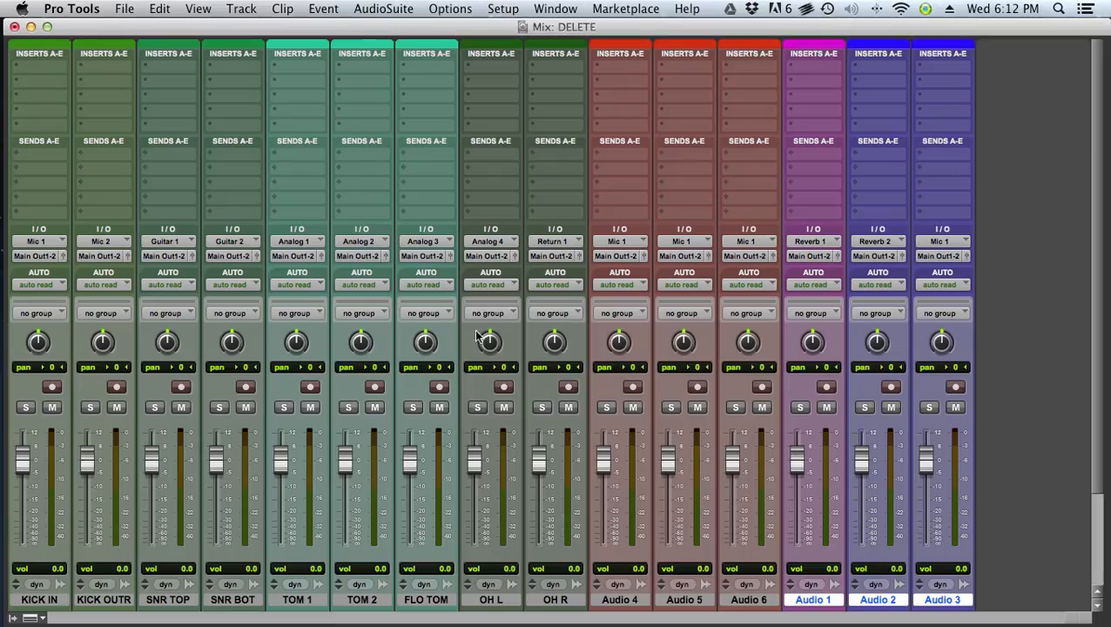
pyautogui.press('super+equal')
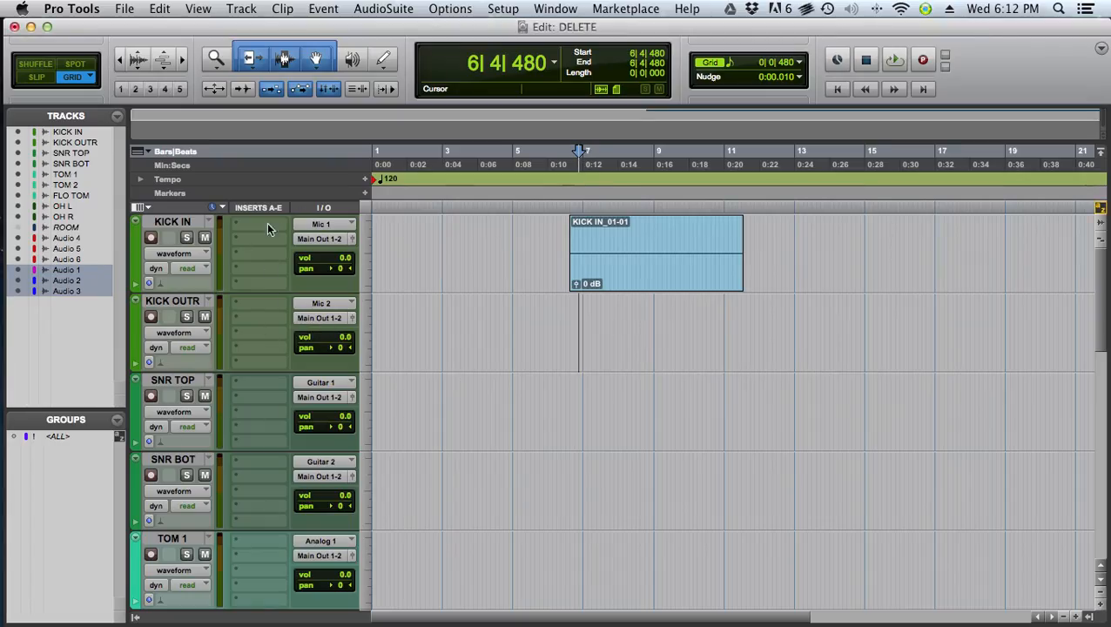
# - Show the Comments and Sends A-E columns in the Edit window
pyautogui.click(141, 209)
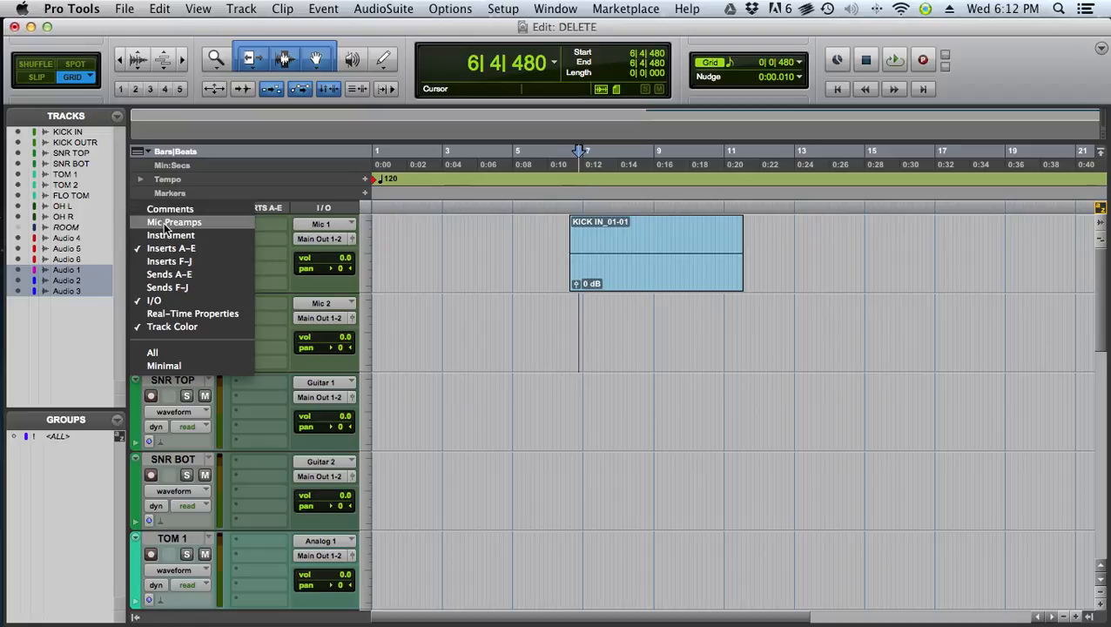
pyautogui.click(159, 209)
pyautogui.click(149, 212)
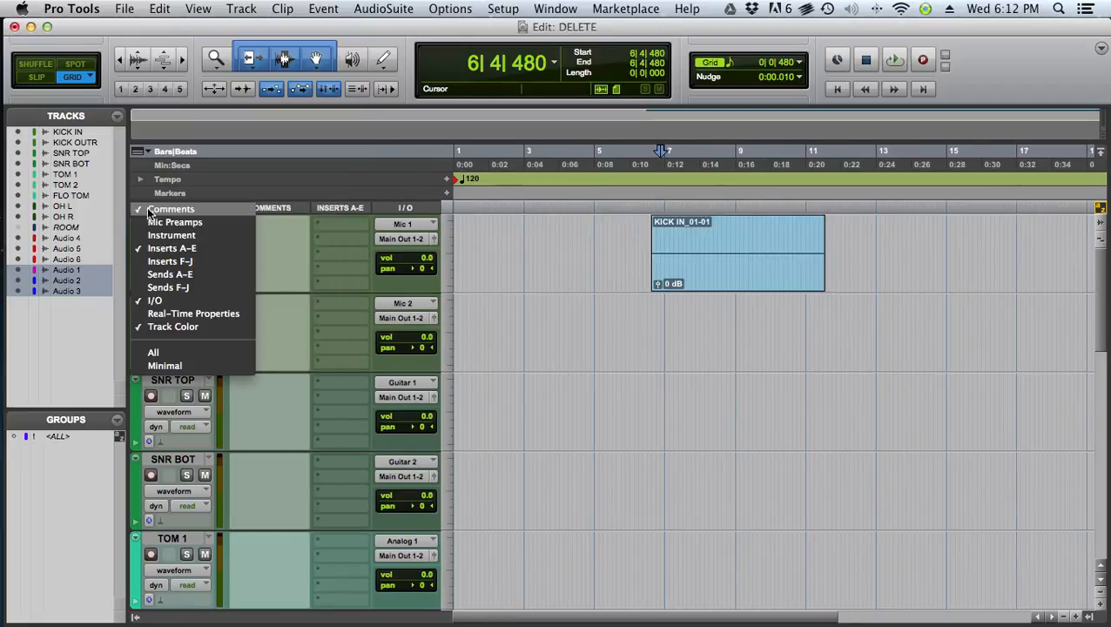
pyautogui.click(169, 276)
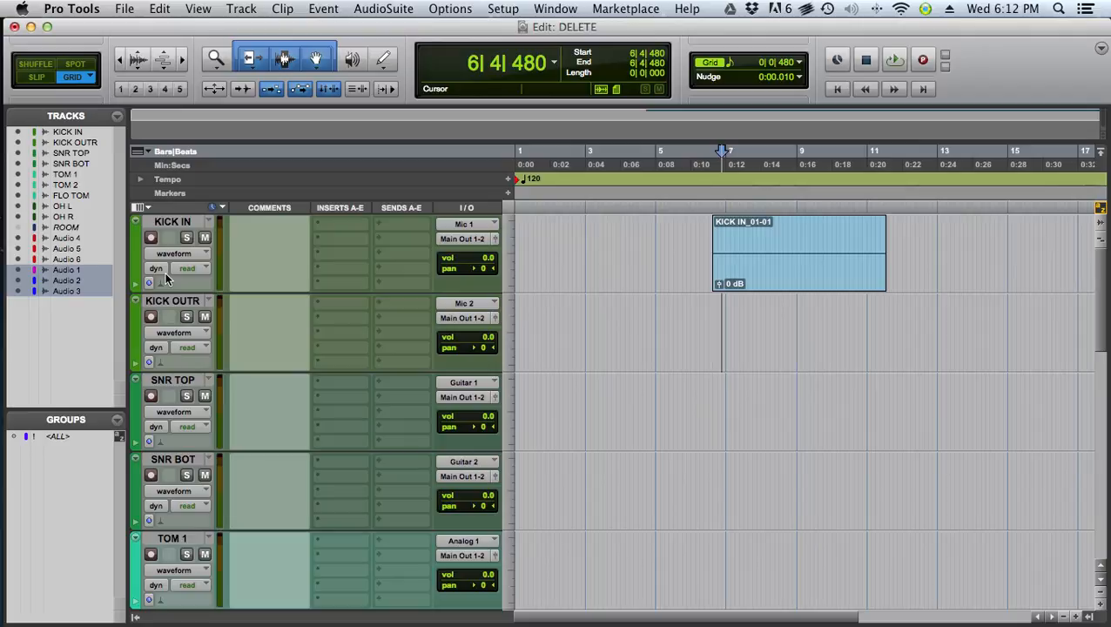
# - Hide the Comments column in the Edit window
pyautogui.click(143, 209)
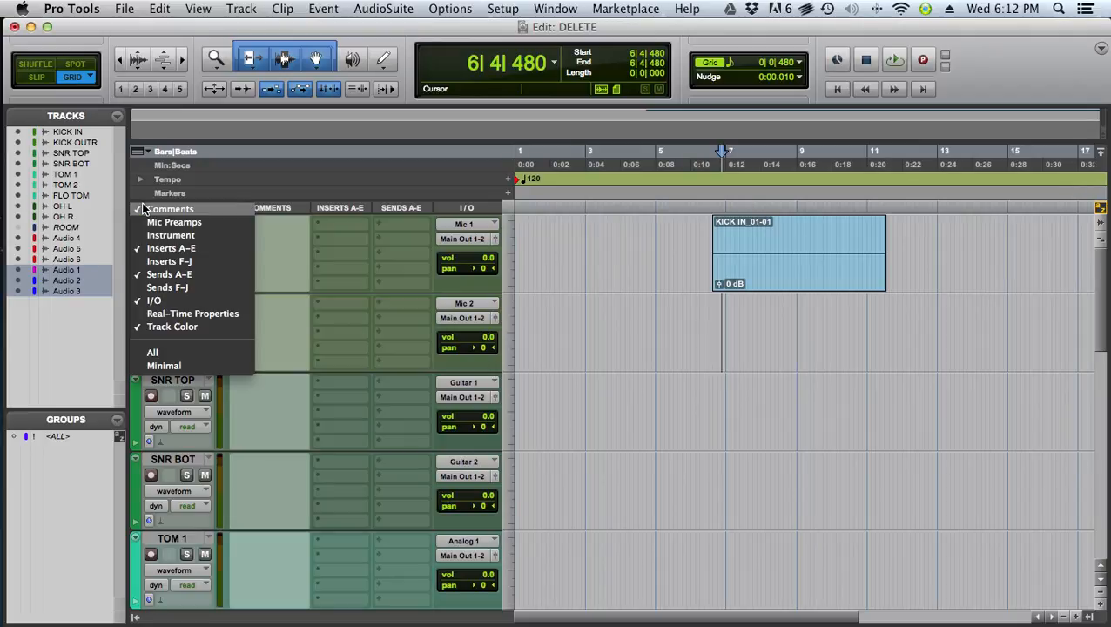
pyautogui.click(352, 243)
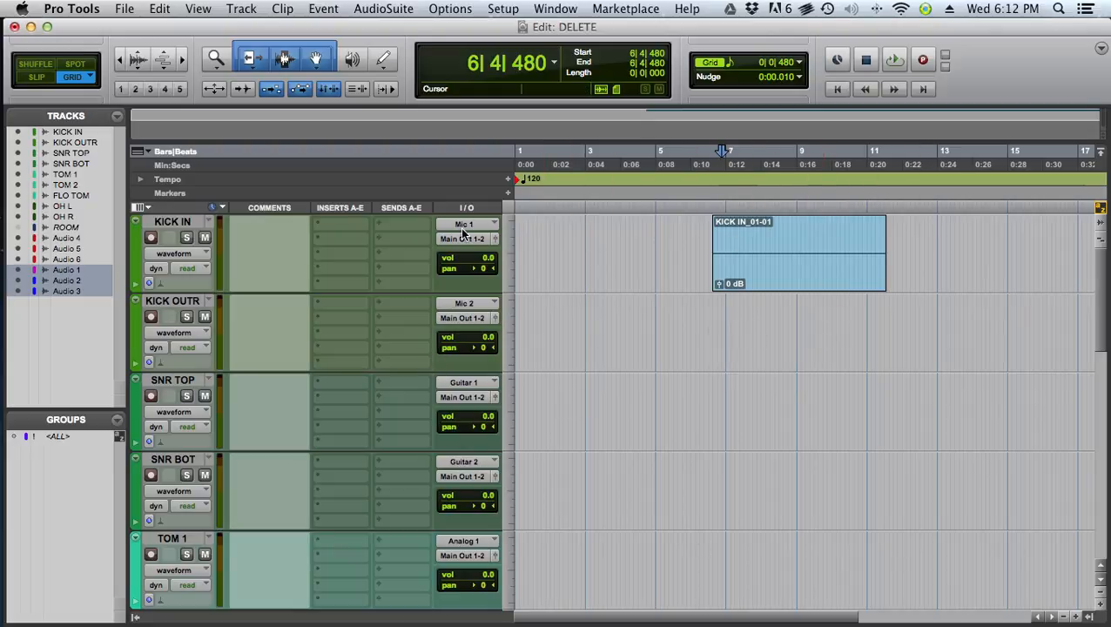
pyautogui.click(142, 206)
pyautogui.click(142, 206)
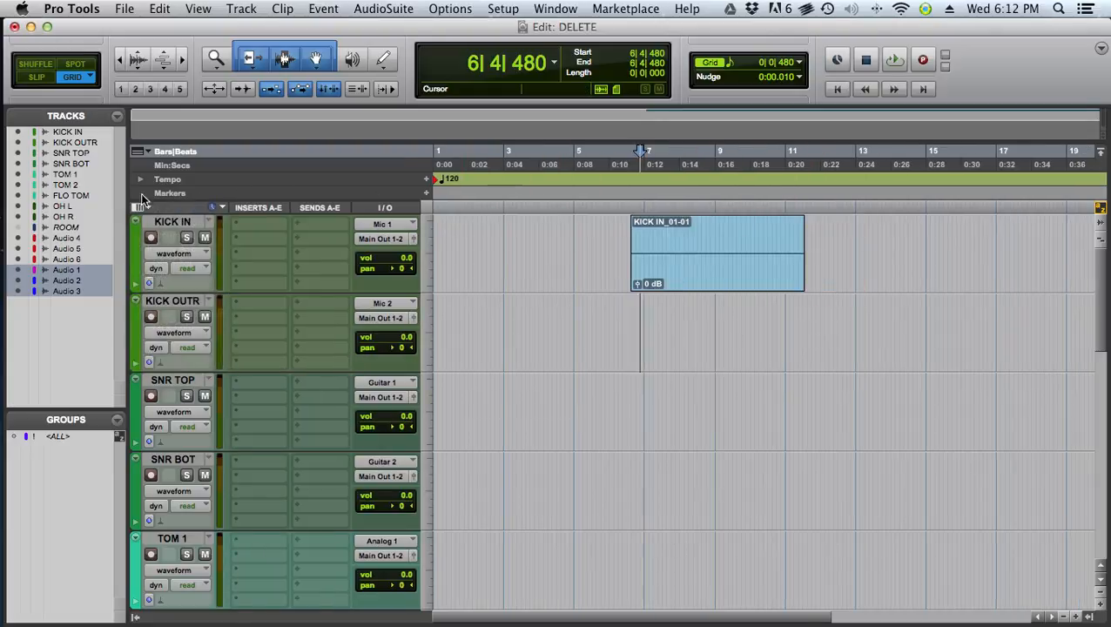
# - Hide the Tracks and Groups lists and the Sends A-E column in the Edit window
pyautogui.click(137, 618)
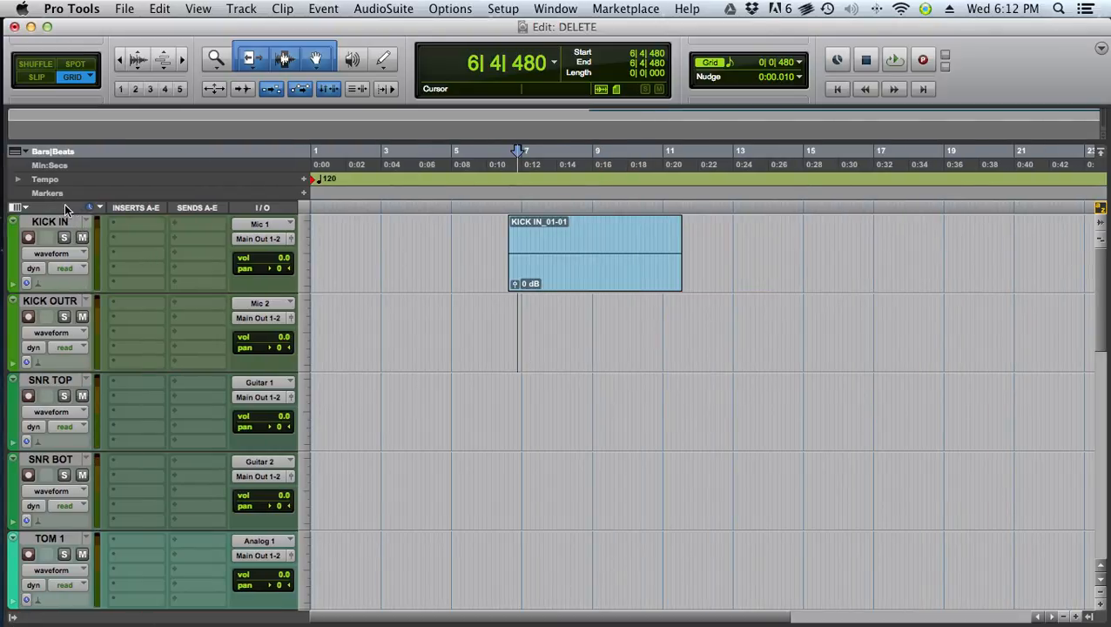
pyautogui.click(23, 208)
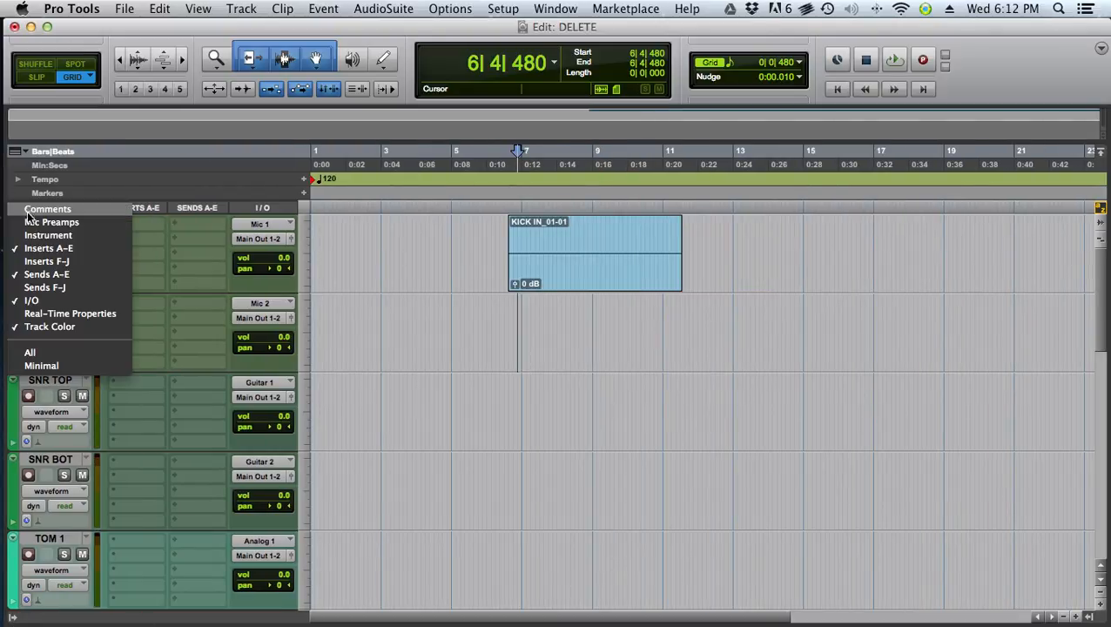
pyautogui.click(39, 274)
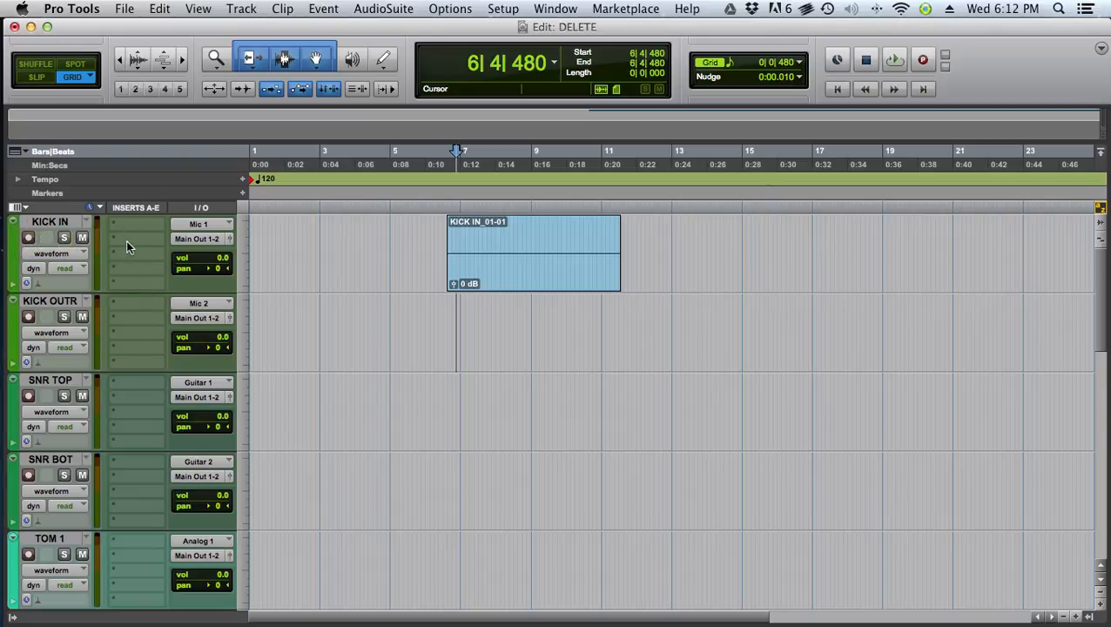
# - Inspect the options of KICK IN's first insert slot without adding an insert, and glance at the Mix window
pyautogui.click(120, 218)
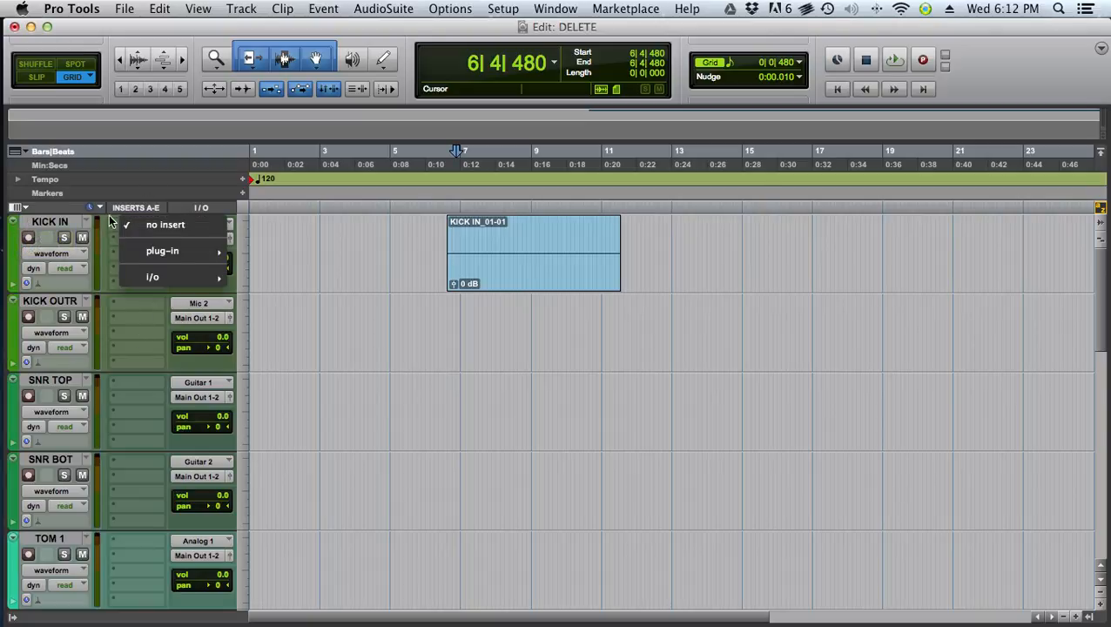
pyautogui.click(122, 226)
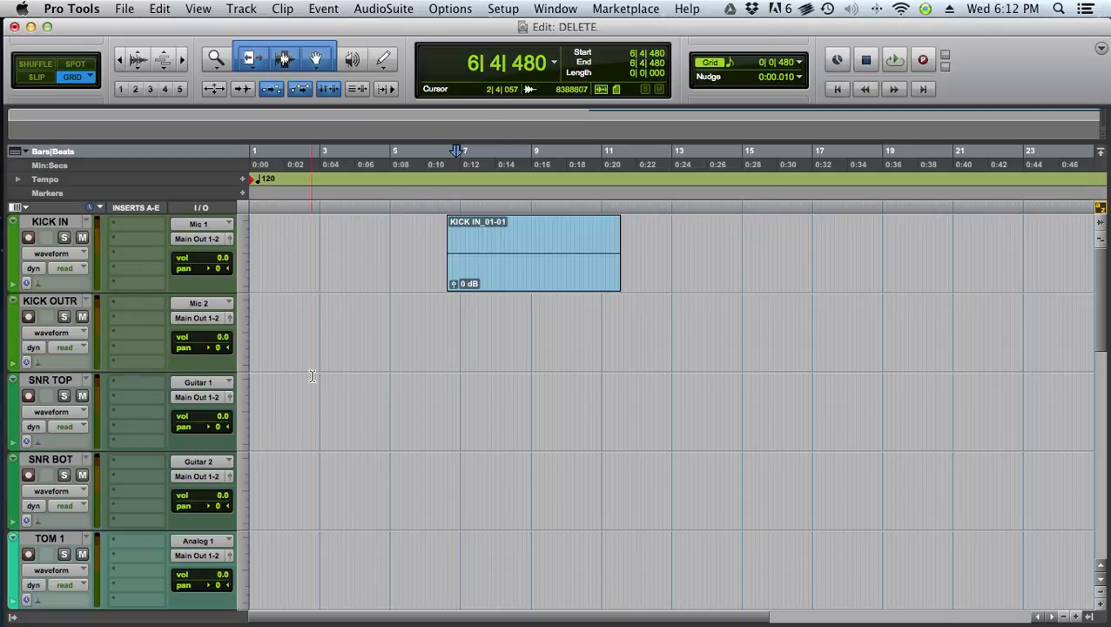
pyautogui.press('super+equal')
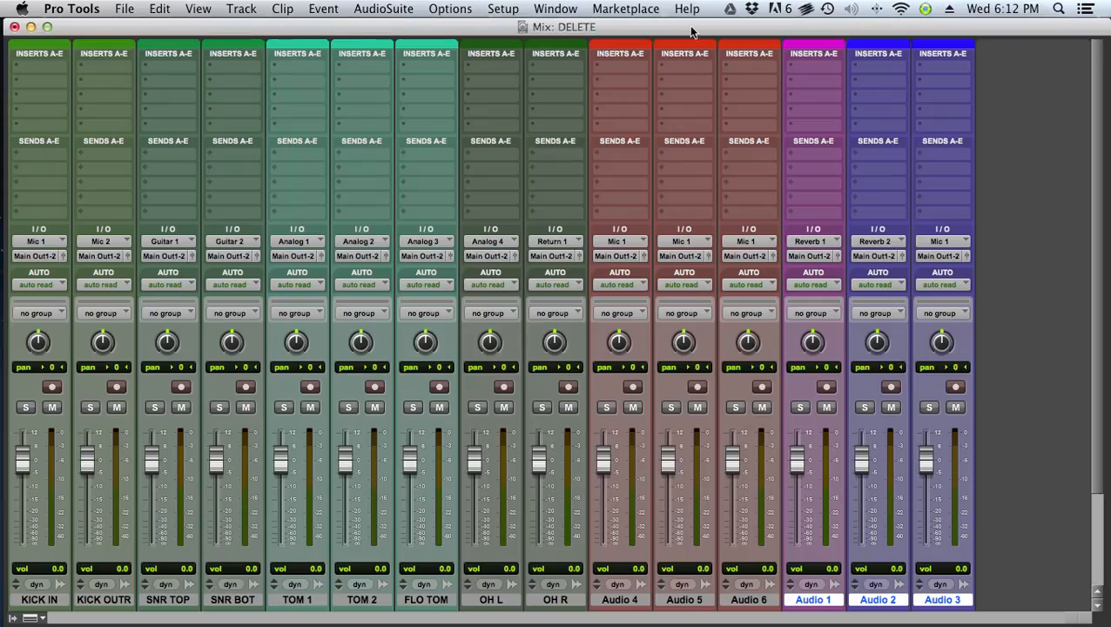
pyautogui.press('super+equal')
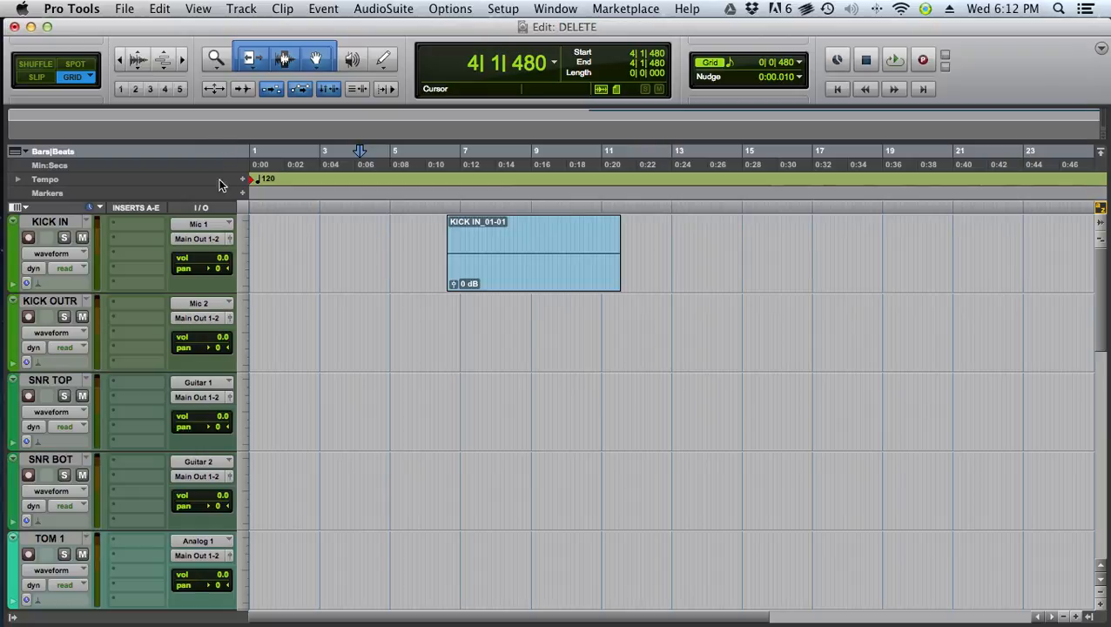
# - Examine KICK IN's insert, I/O, volume and pan controls in the Edit window and compare them with the Mix window
pyautogui.click(140, 238)
pyautogui.click(219, 205)
pyautogui.moveTo(214, 269); pyautogui.dragTo(207, 272)
pyautogui.moveTo(222, 256); pyautogui.dragTo(221, 266)
pyautogui.press('super+equal')
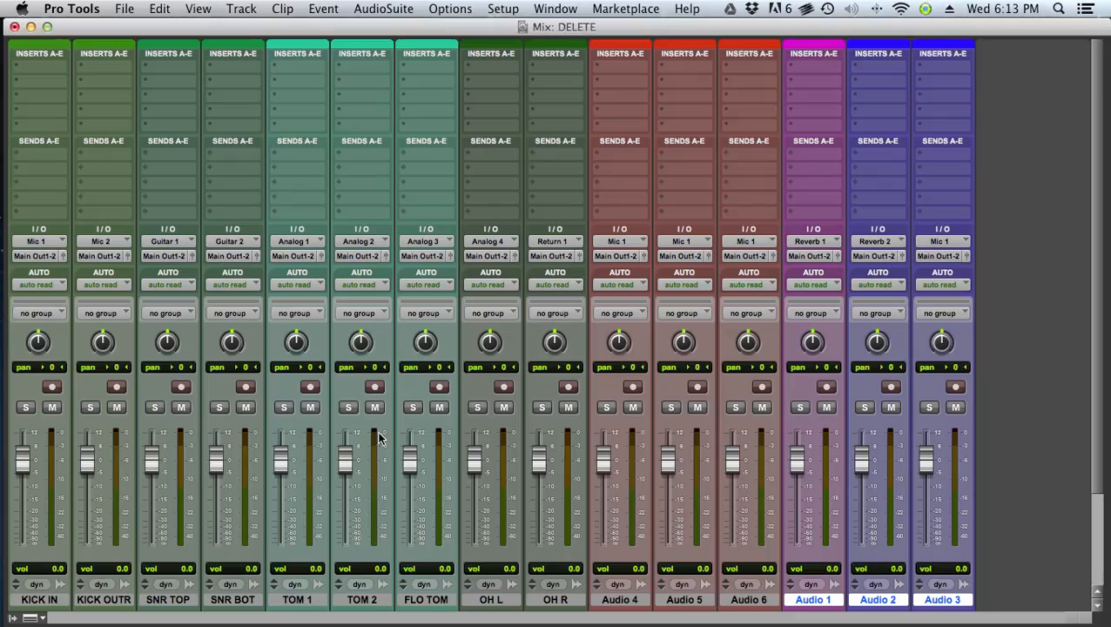
pyautogui.press('super+equal')
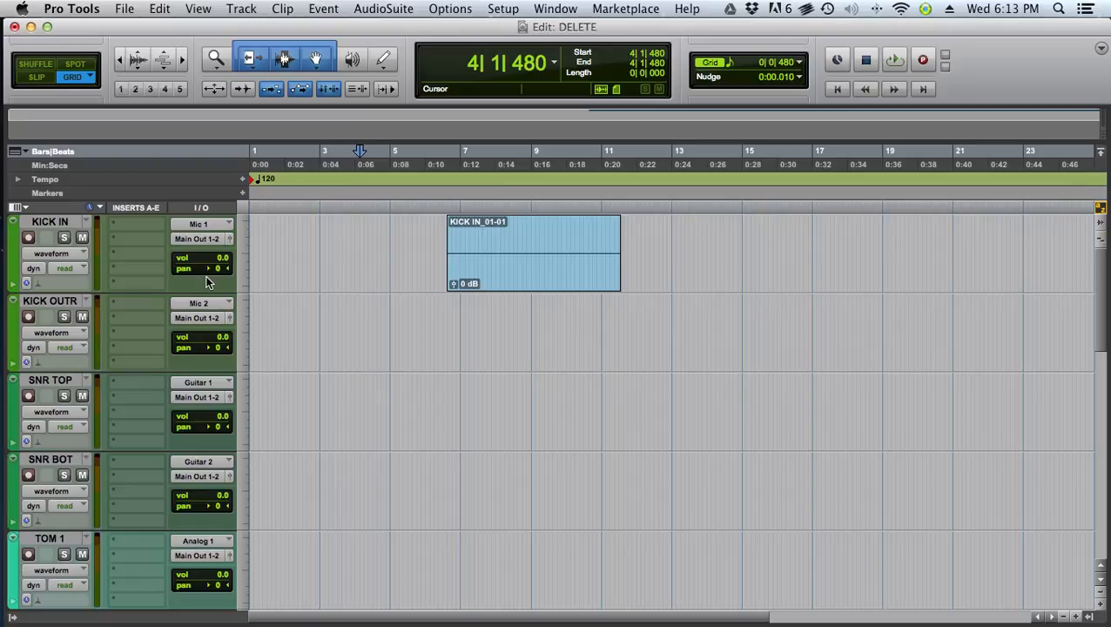
# - Place the edit cursor at 2|2|480 on KICK IN and toggle between the Mix and Edit windows, ending in Edit
pyautogui.click(298, 243)
pyautogui.press('super+equal')
pyautogui.press('super+equal')
pyautogui.press('super+equal')
pyautogui.press('super+equal')
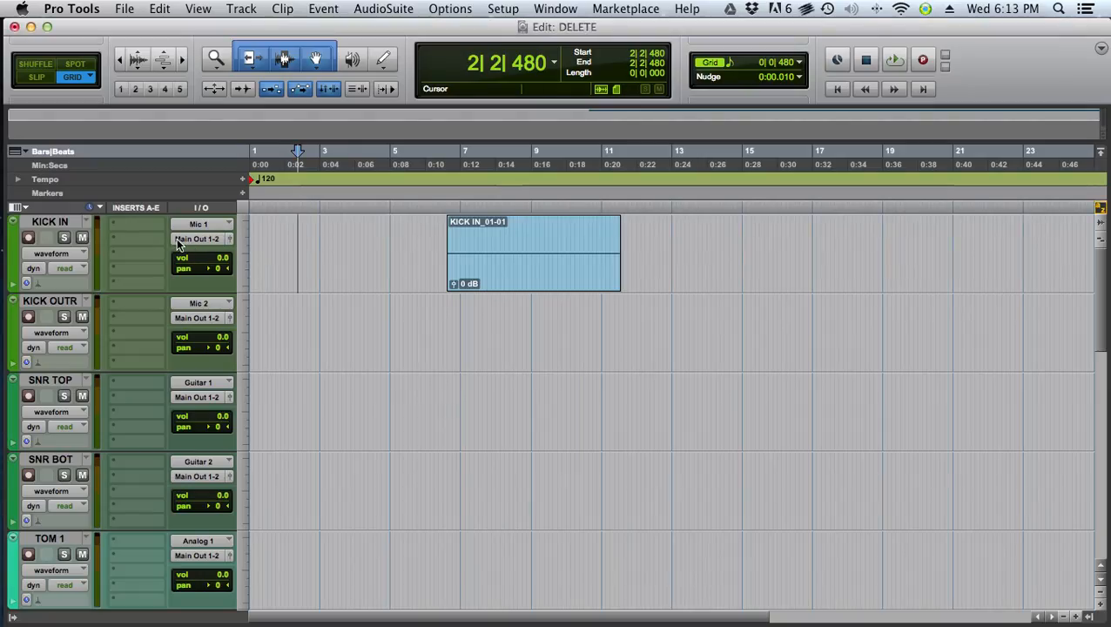
# - Place the edit cursor at 3|4|000 and select contiguous track ranges starting at KICK IN, ending with KICK IN through SNR BOT
pyautogui.click(346, 232)
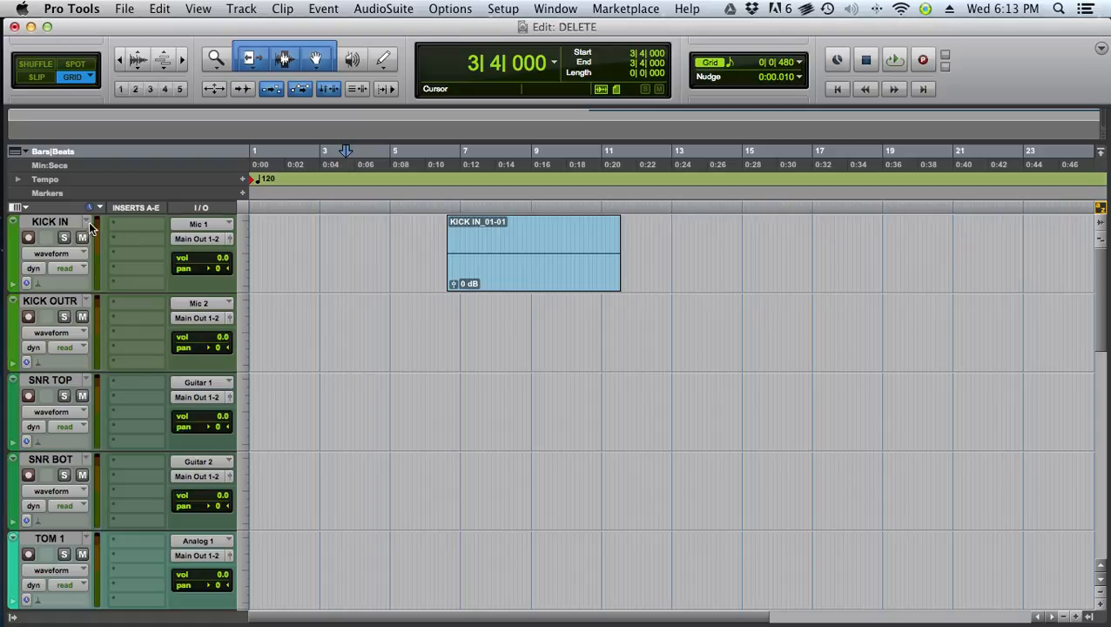
pyautogui.click(61, 222)
pyautogui.keyDown('shift'); pyautogui.click(68, 380); pyautogui.keyUp('shift')
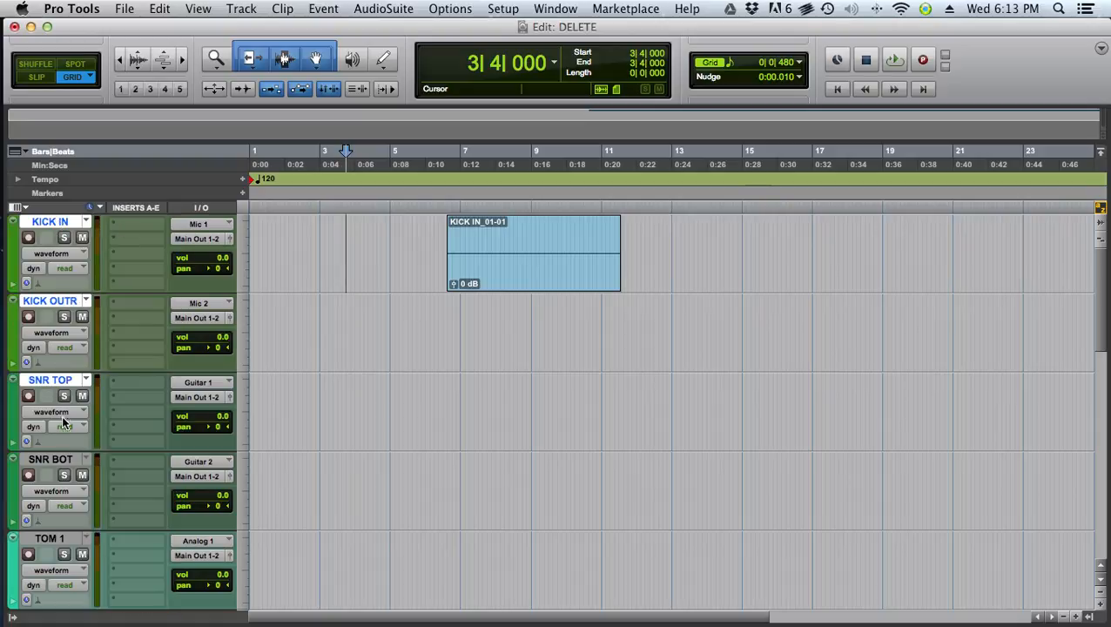
pyautogui.click(63, 459)
pyautogui.click(61, 222)
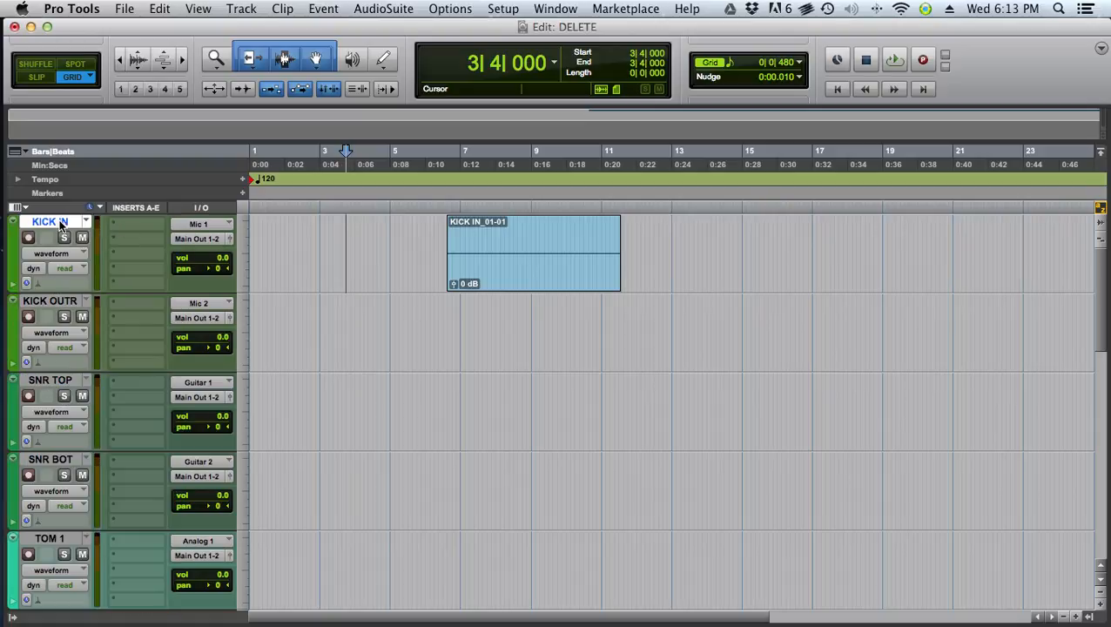
pyautogui.keyDown('shift'); pyautogui.click(63, 460); pyautogui.keyUp('shift')
# - Select non-adjacent track sets: TOM 1 with KICK OUTR and SNR TOP, and KICK IN with KICK OUTR, SNR BOT and TOM 1
pyautogui.click(56, 540)
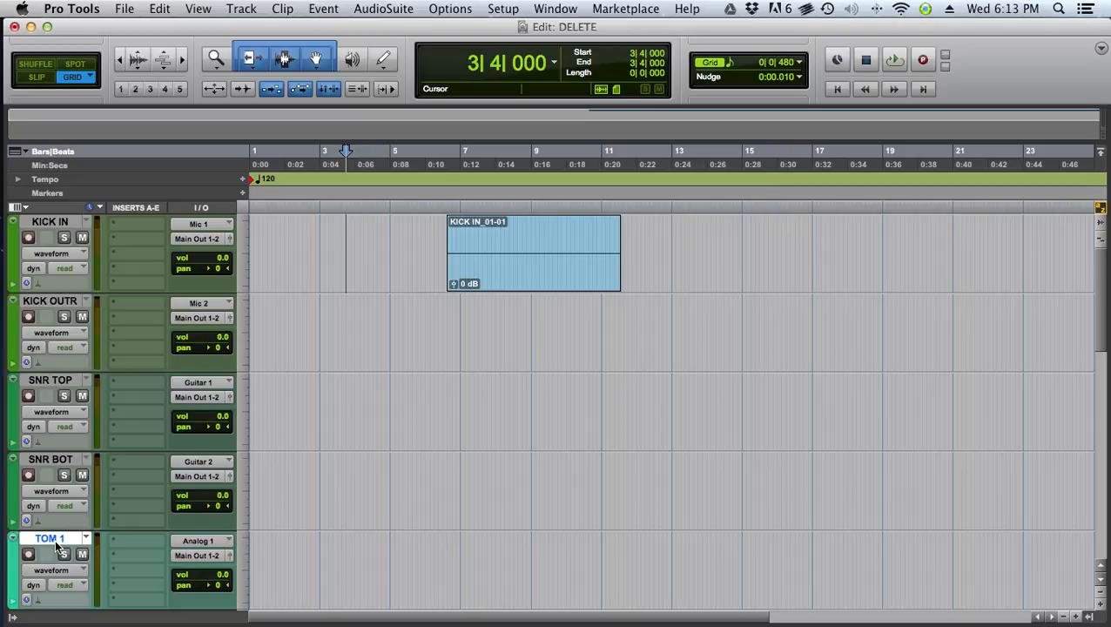
pyautogui.keyDown('super'); pyautogui.click(63, 300); pyautogui.keyUp('super')
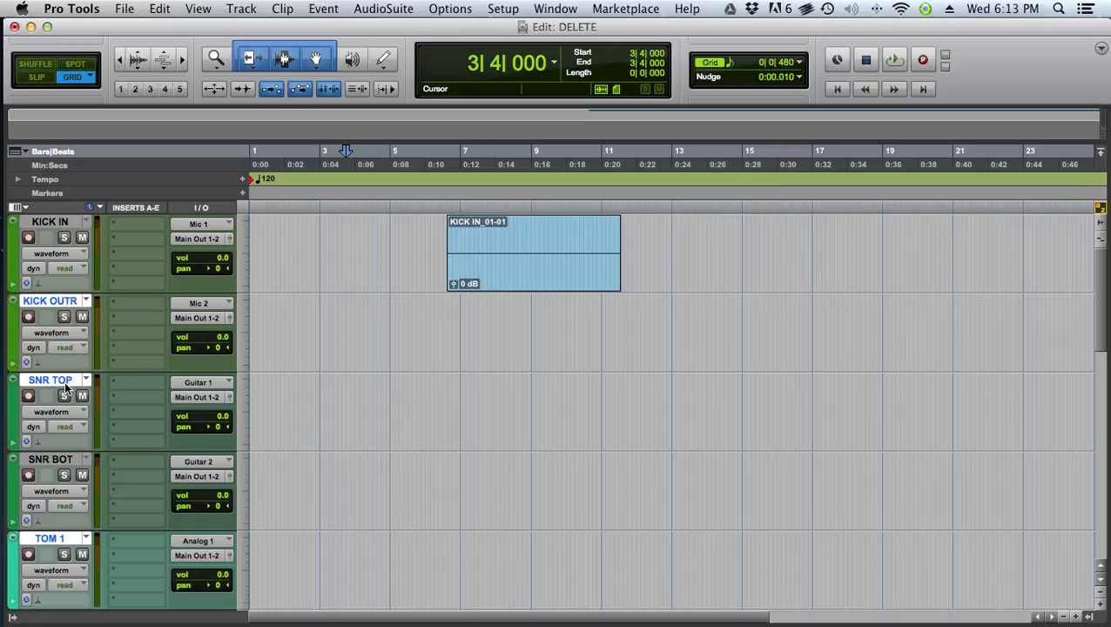
pyautogui.click(50, 223)
pyautogui.keyDown('shift'); pyautogui.click(61, 302); pyautogui.keyUp('shift')
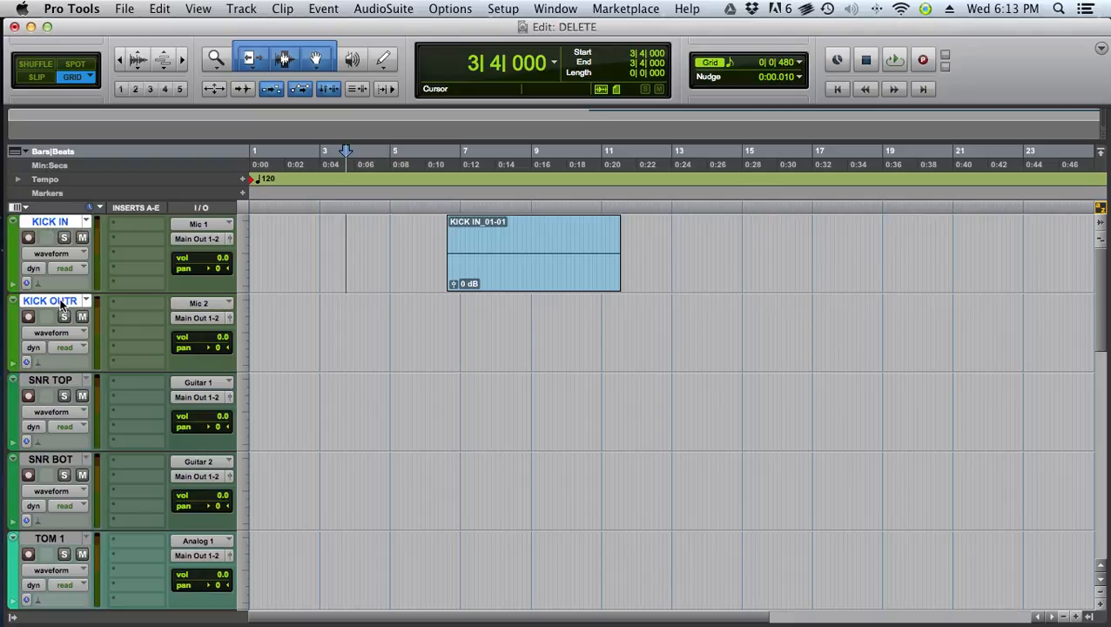
pyautogui.keyDown('super'); pyautogui.click(61, 460); pyautogui.keyUp('super')
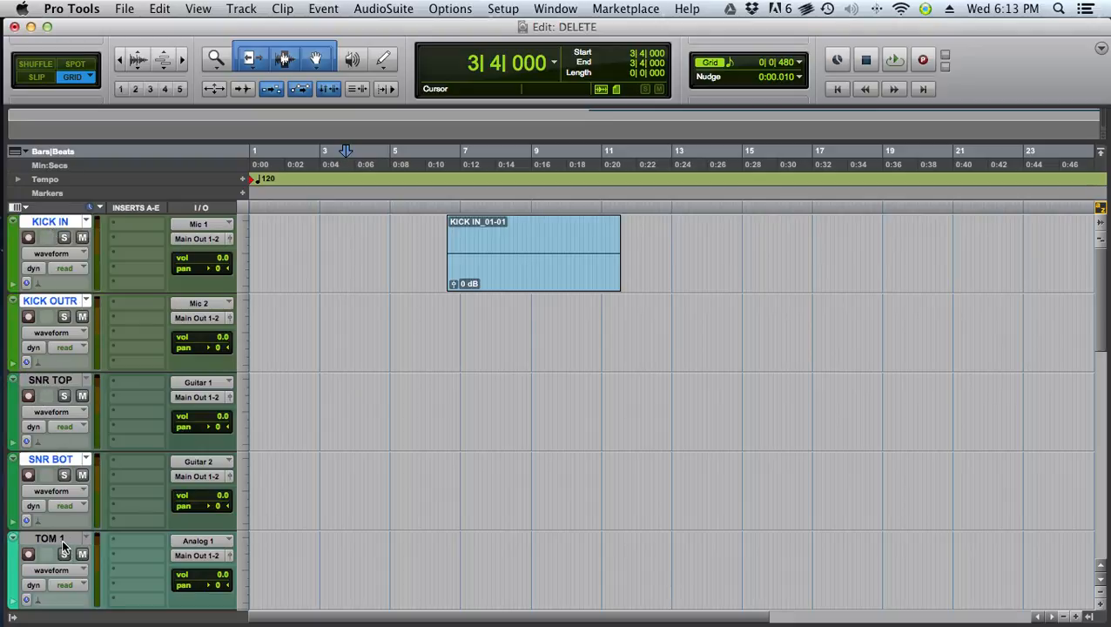
pyautogui.keyDown('super'); pyautogui.click(66, 540); pyautogui.keyUp('super')
# - Select only the KICK IN track and compare it in the Mix and Edit windows
pyautogui.click(57, 380)
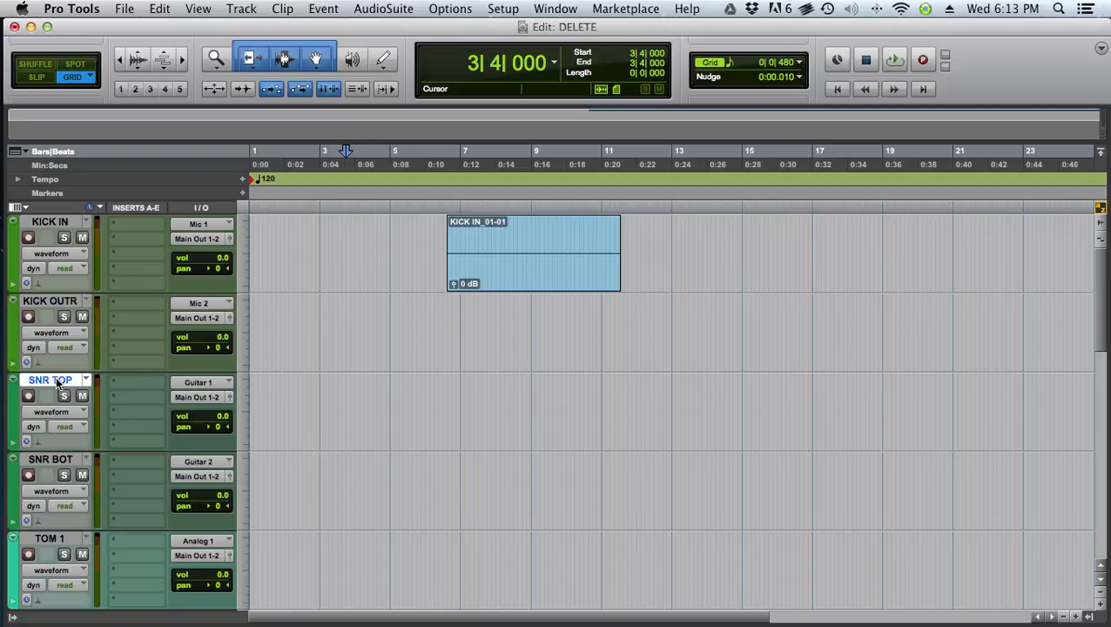
pyautogui.click(52, 222)
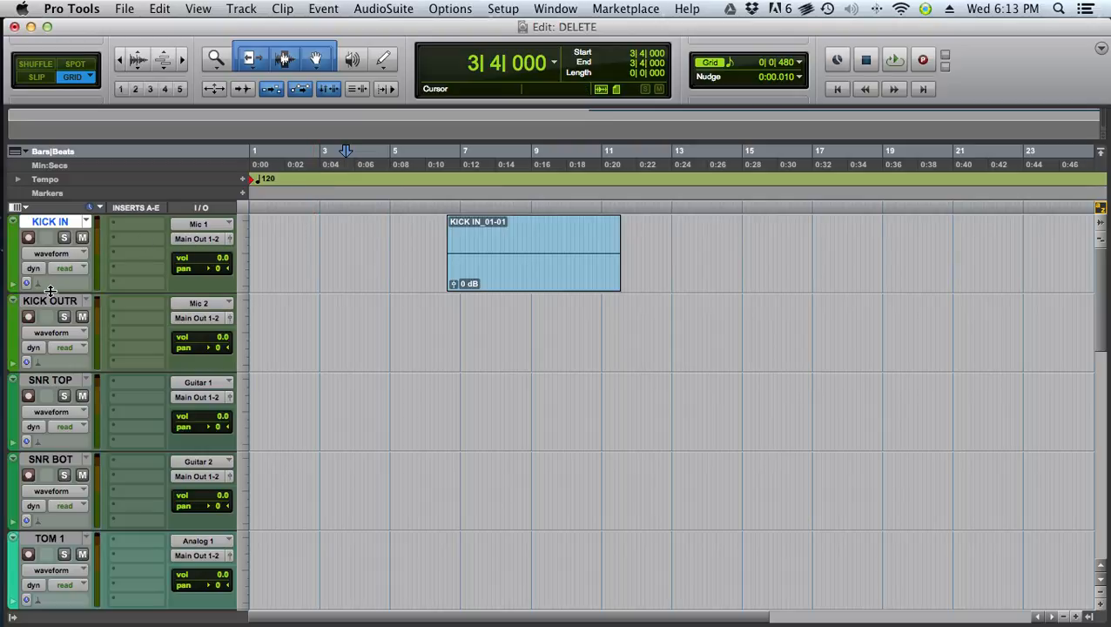
pyautogui.press('super+equal')
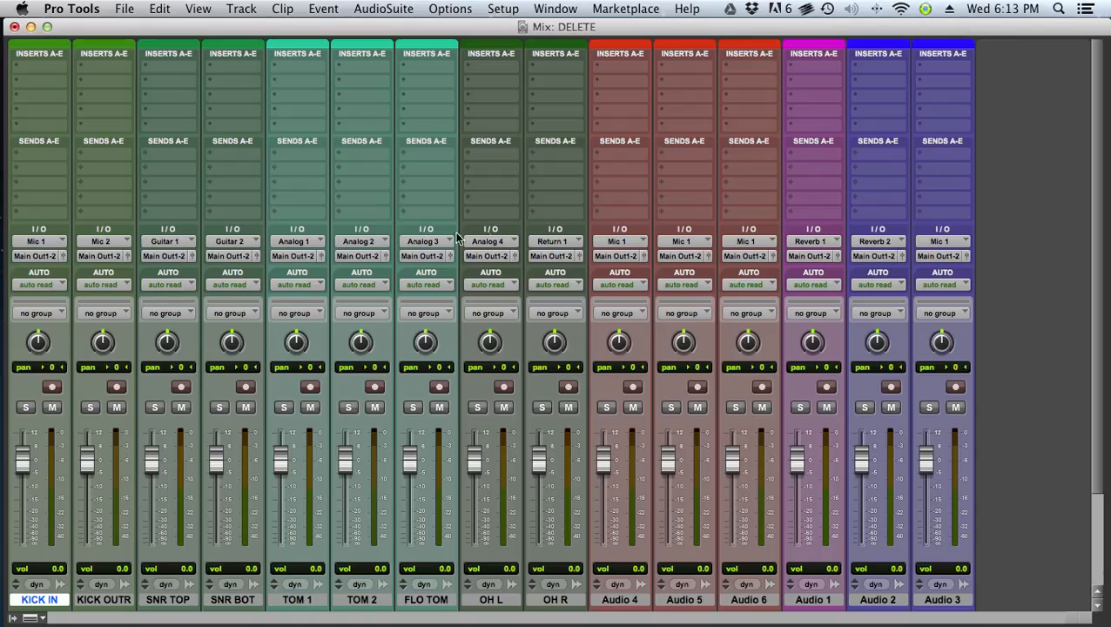
pyautogui.press('super+equal')
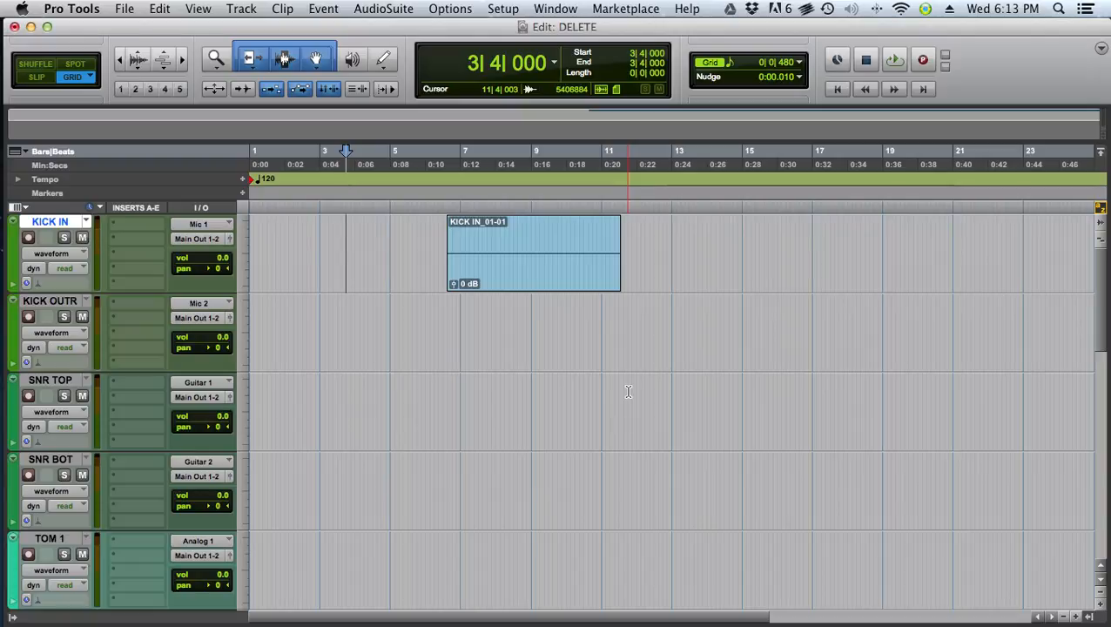
pyautogui.press('super+equal')
pyautogui.press('super+equal')
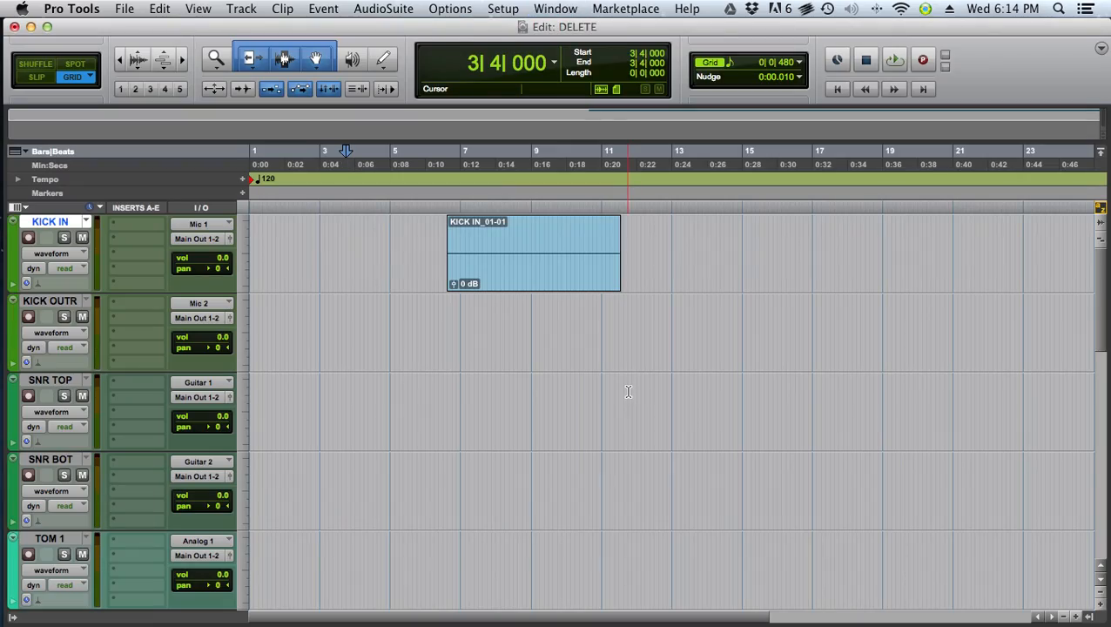
# - Switch repeatedly between the Edit and Mix windows, ending in Mix, and check which editor windows are available
pyautogui.press('super+equal')
pyautogui.press('super+equal')
pyautogui.press('super+equal')
pyautogui.press('super+equal')
pyautogui.press('super+equal')
pyautogui.press('super+equal')
pyautogui.press('super+equal')
pyautogui.press('super+equal')
pyautogui.press('super+equal')
pyautogui.press('super+equal')
pyautogui.press('super+equal')
pyautogui.press('super+equal')
pyautogui.press('super+equal')
pyautogui.press('super+equal')
pyautogui.press('super+equal')
pyautogui.press('super+equal')
pyautogui.press('super+equal')
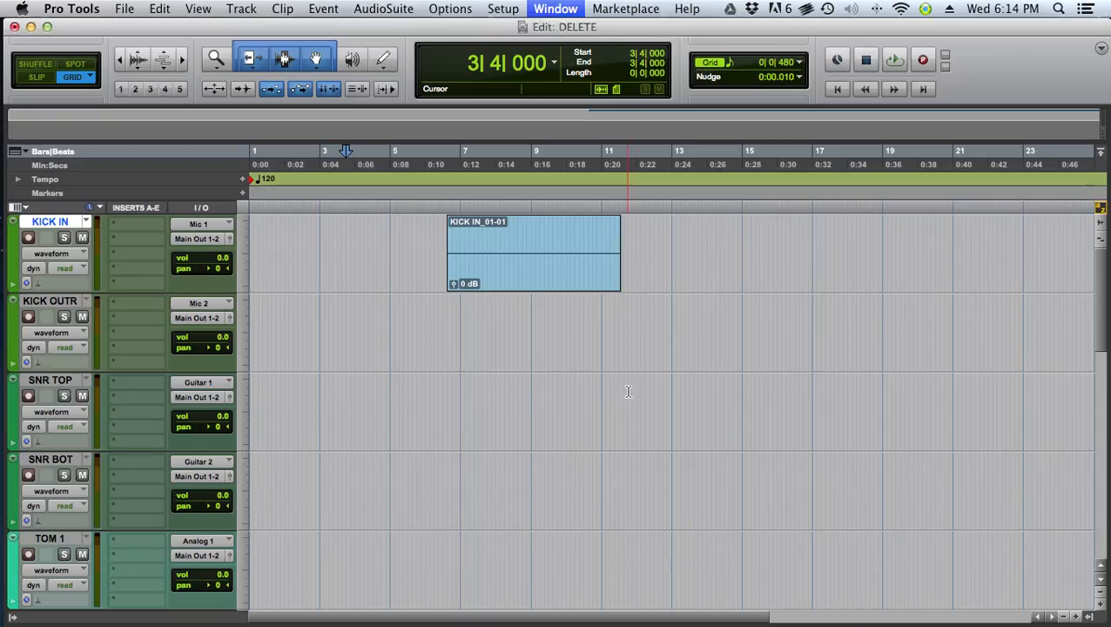
pyautogui.press('super+equal')
pyautogui.press('super+equal')
pyautogui.press('super+equal')
pyautogui.press('super+equal')
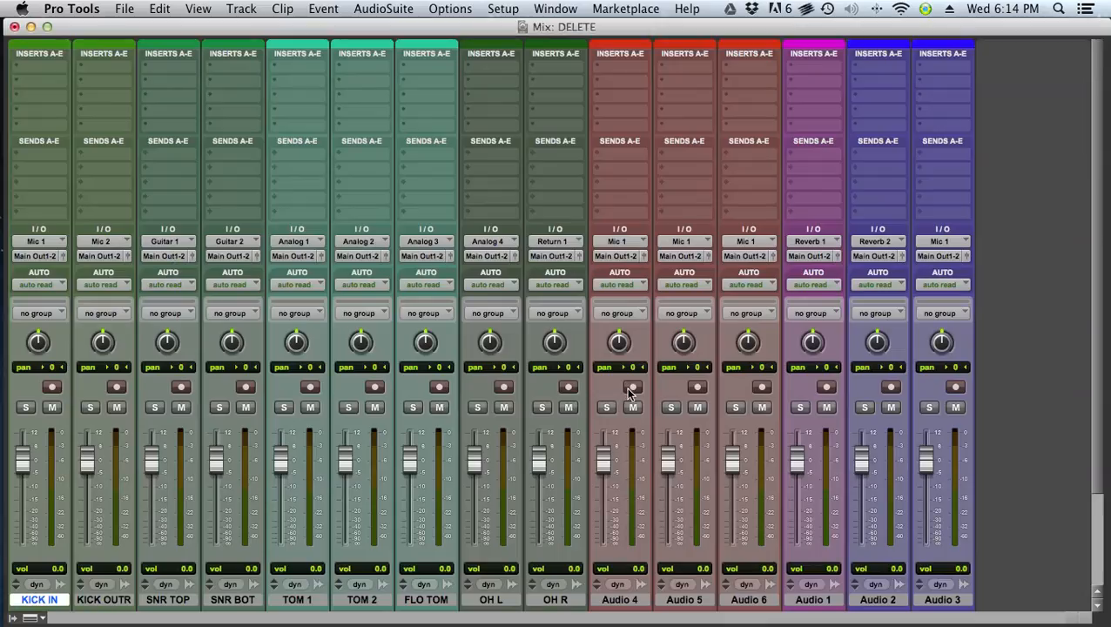
pyautogui.press('super+equal')
pyautogui.press('super+equal')
pyautogui.press('super+equal')
pyautogui.press('super+equal')
pyautogui.click(555, 9)
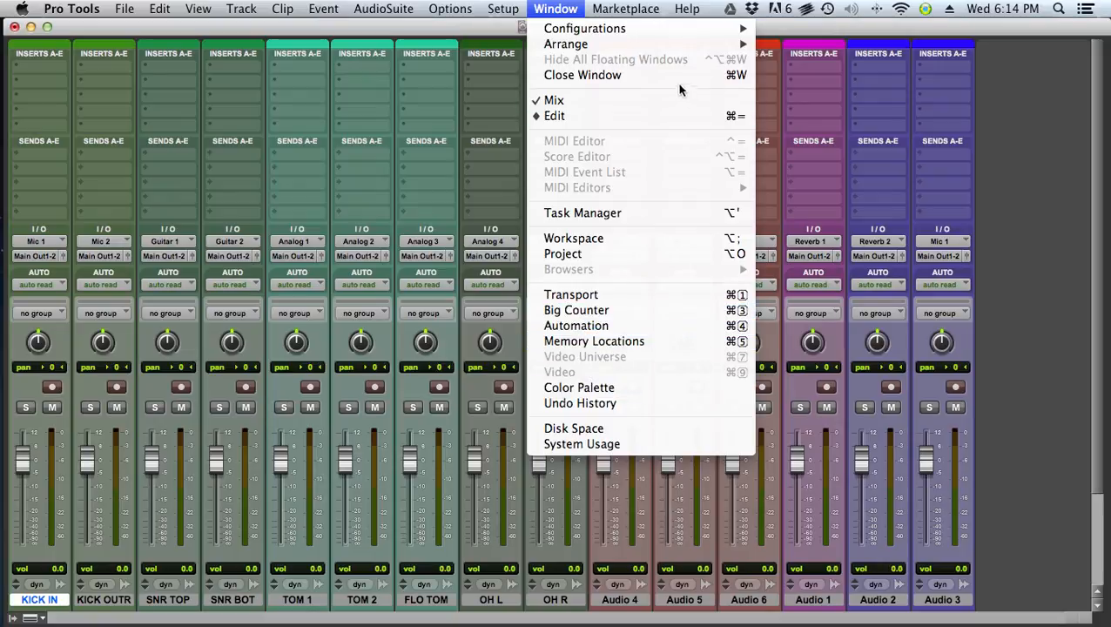
pyautogui.click(998, 185)
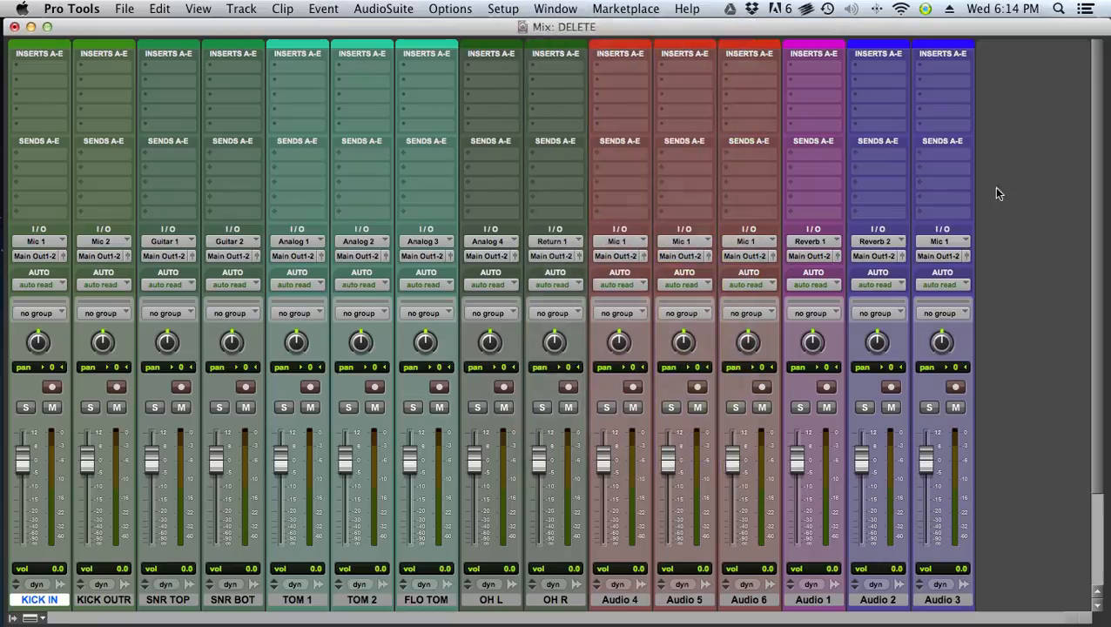
# - Add one new MIDI track directly after KICK IN
pyautogui.press('super+shift+n')
pyautogui.press('super+Down')
pyautogui.press('super+Down')
pyautogui.press('super+Down')
pyautogui.press('super+Down')
pyautogui.press('Return')
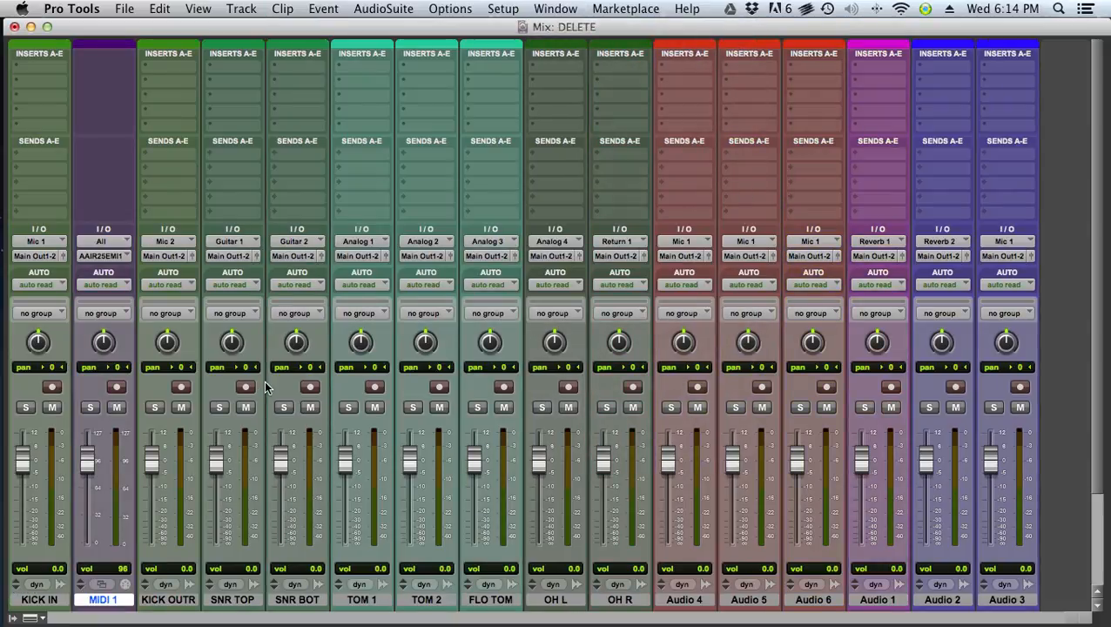
# - Open the MIDI Editor for the MIDI 1 track and cycle repeatedly through all open windows, ending in Edit
pyautogui.click(557, 9)
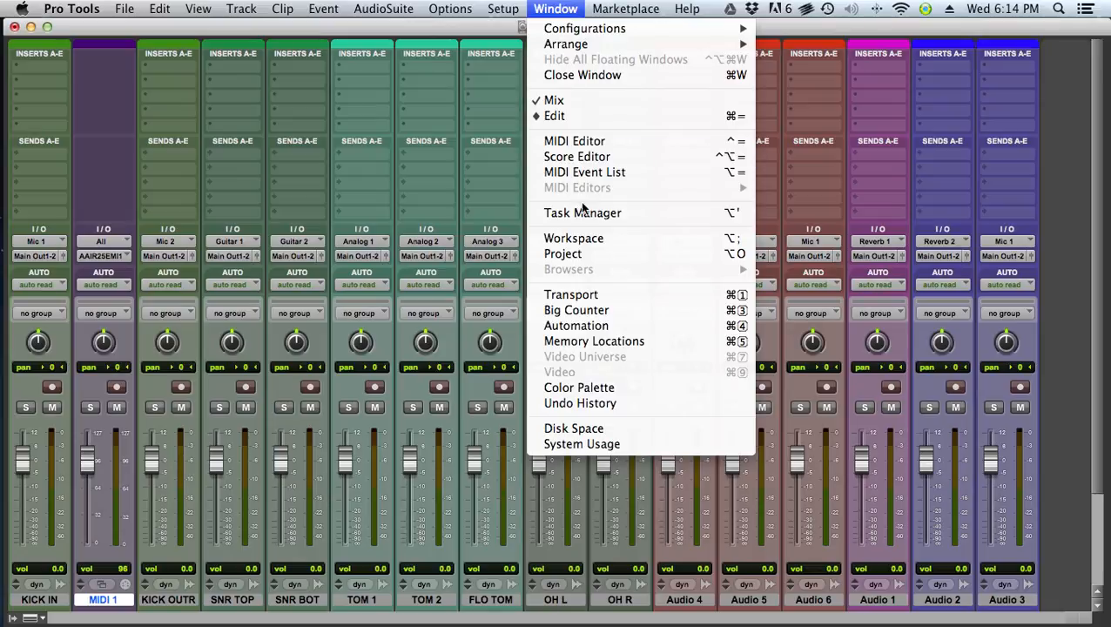
pyautogui.click(583, 141)
pyautogui.press('super+grave')
pyautogui.press('super+grave')
pyautogui.press('super+grave')
pyautogui.press('super+grave')
pyautogui.press('super+grave')
pyautogui.press('super+grave')
pyautogui.press('super+grave')
pyautogui.press('super+grave')
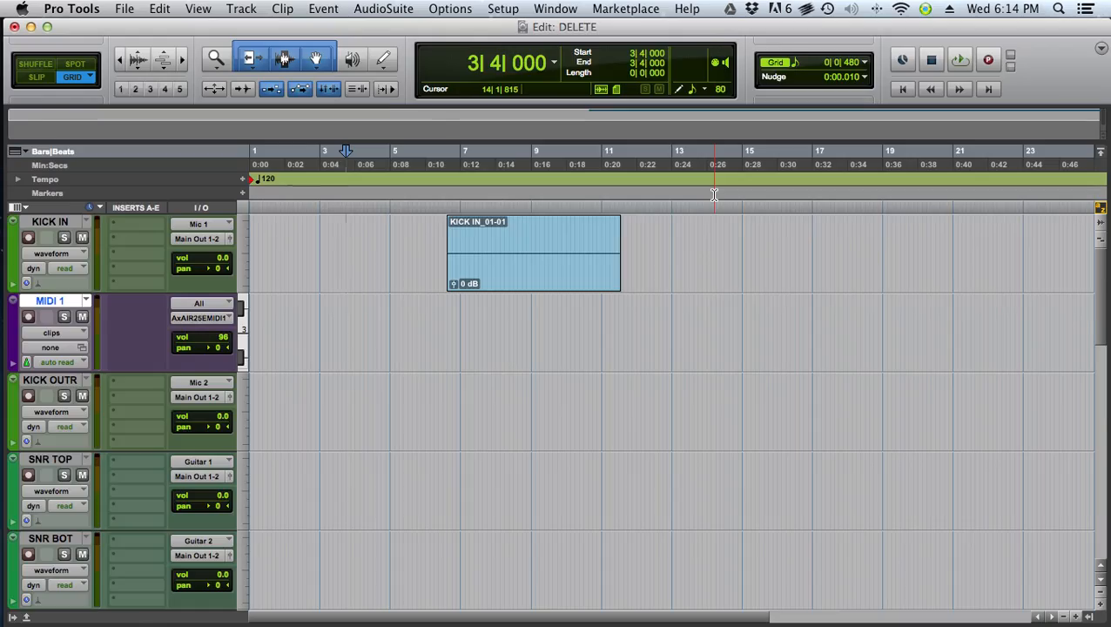
pyautogui.press('super+grave')
pyautogui.press('super+grave')
pyautogui.press('super+grave')
pyautogui.press('super+grave')
pyautogui.press('super+grave')
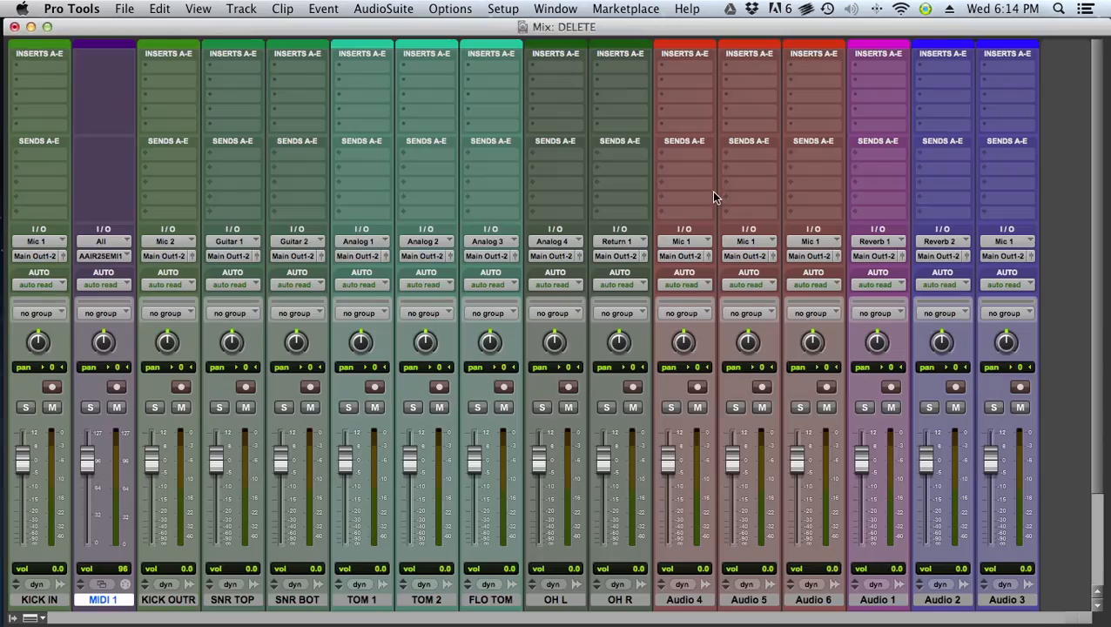
pyautogui.press('super+grave')
pyautogui.press('super+grave')
pyautogui.press('super+grave')
pyautogui.press('super+grave')
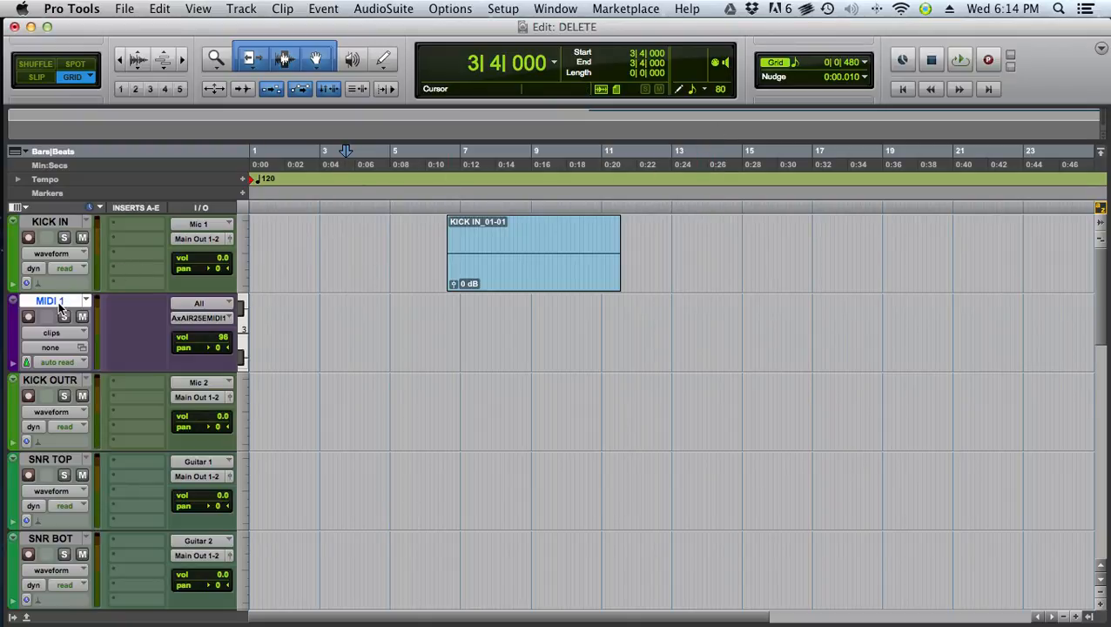
# - Move the MIDI 1 track above KICK IN and delete the audio clip from the KICK IN track's timeline
pyautogui.moveTo(59, 309); pyautogui.dragTo(54, 228)
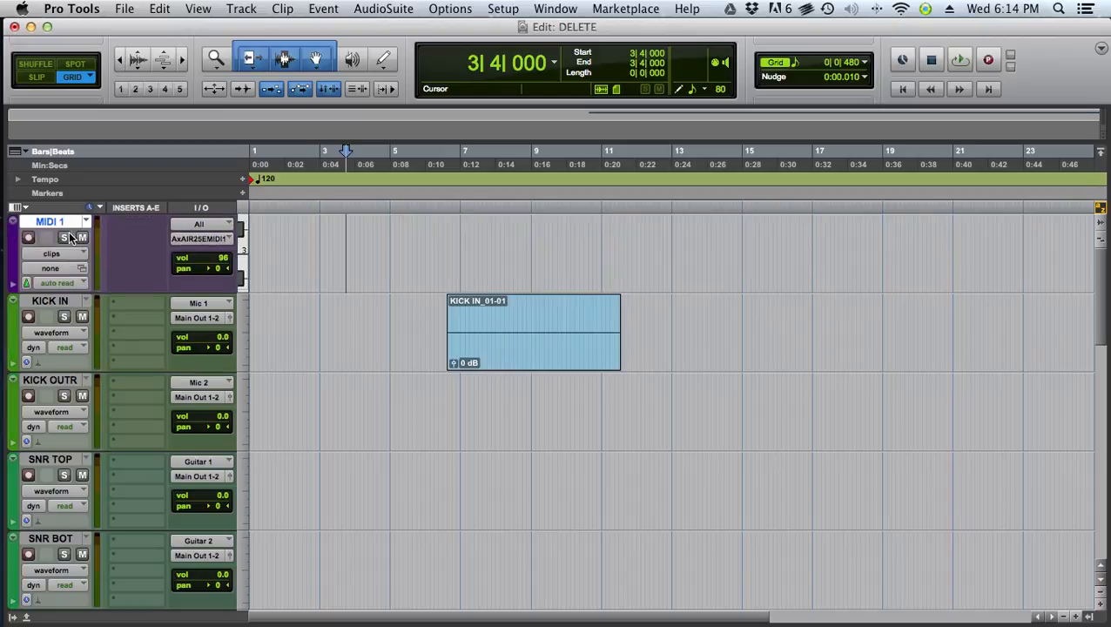
pyautogui.moveTo(789, 340); pyautogui.dragTo(300, 280)
pyautogui.press('Delete')
pyautogui.click(560, 327)
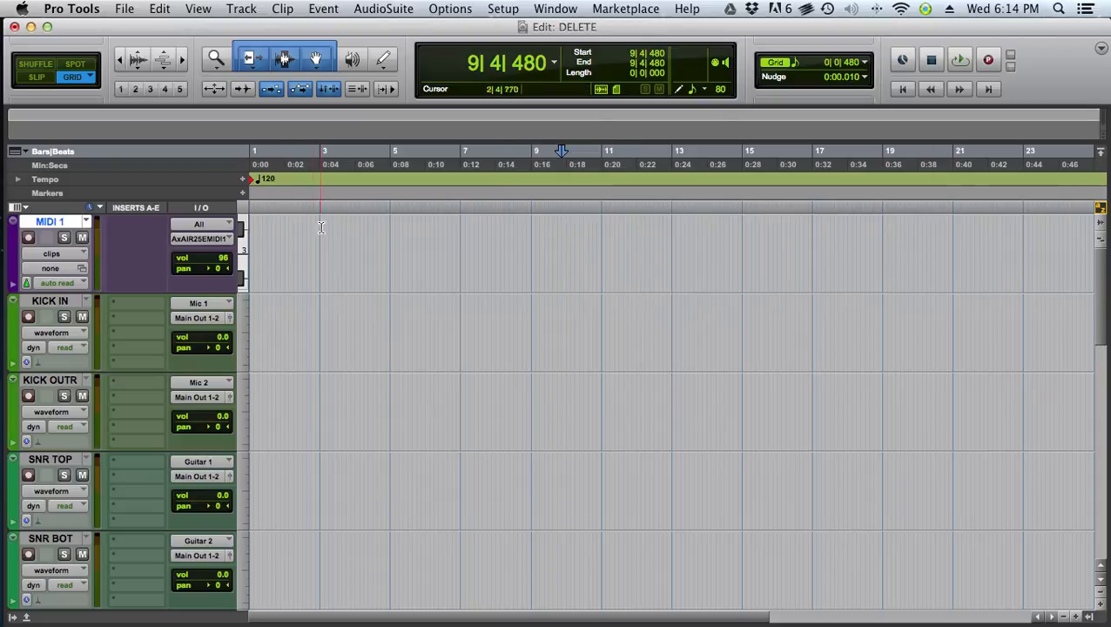
# - Show the Clips list, place KICK IN_01-01 on the KICK IN track, and undo the placement
pyautogui.click(1091, 617)
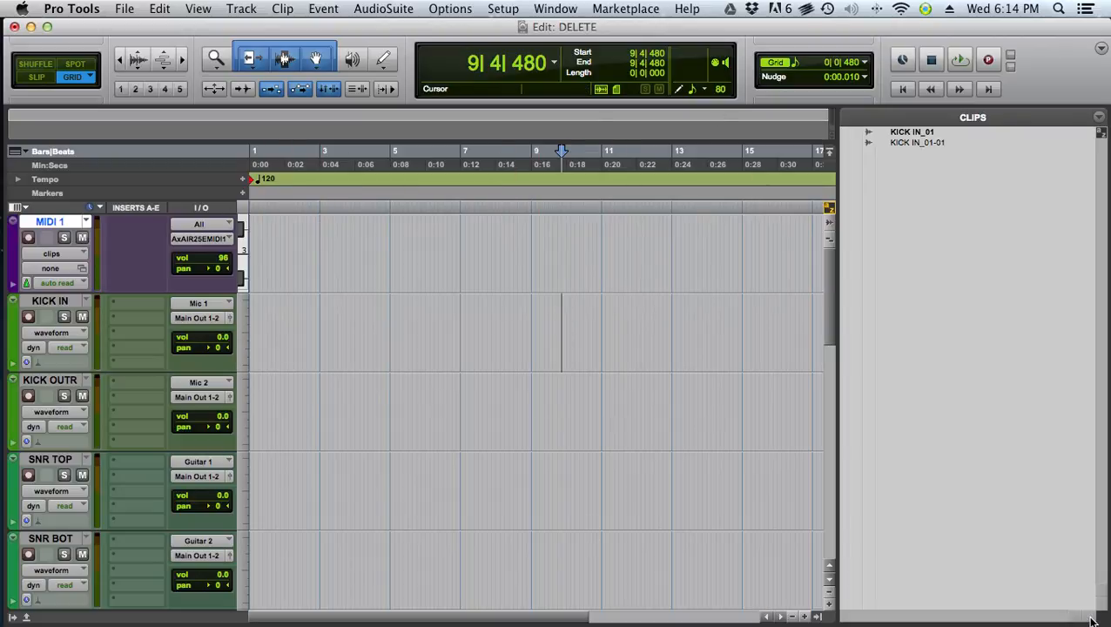
pyautogui.moveTo(921, 144); pyautogui.dragTo(462, 301)
pyautogui.press('super+z')
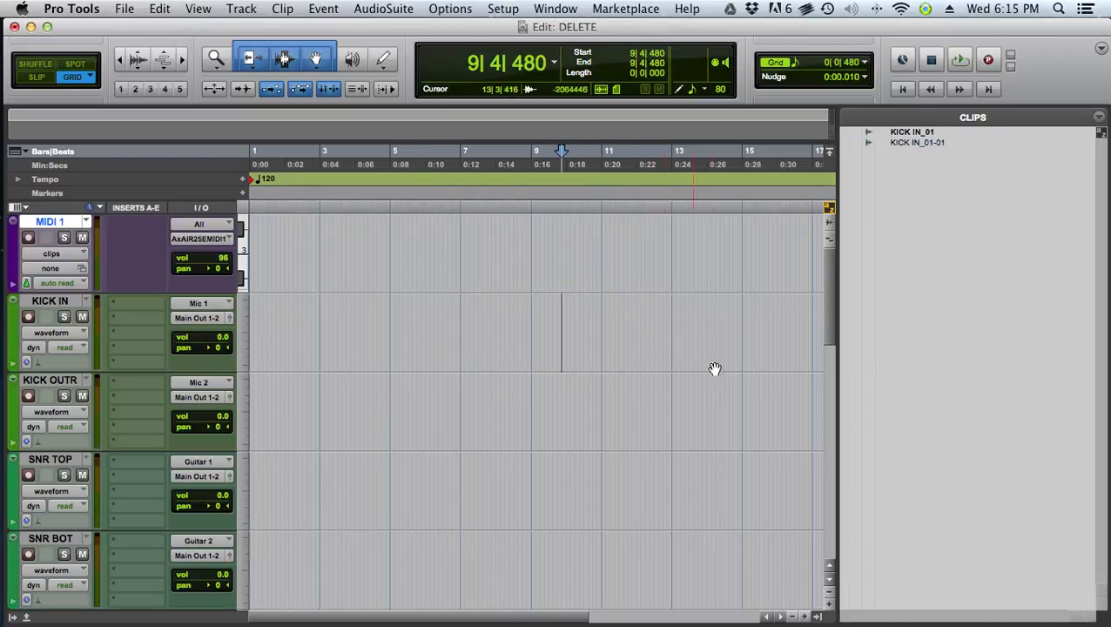
# - Hide the Clips list and briefly show the Tracks and Groups lists before hiding them again
pyautogui.click(819, 618)
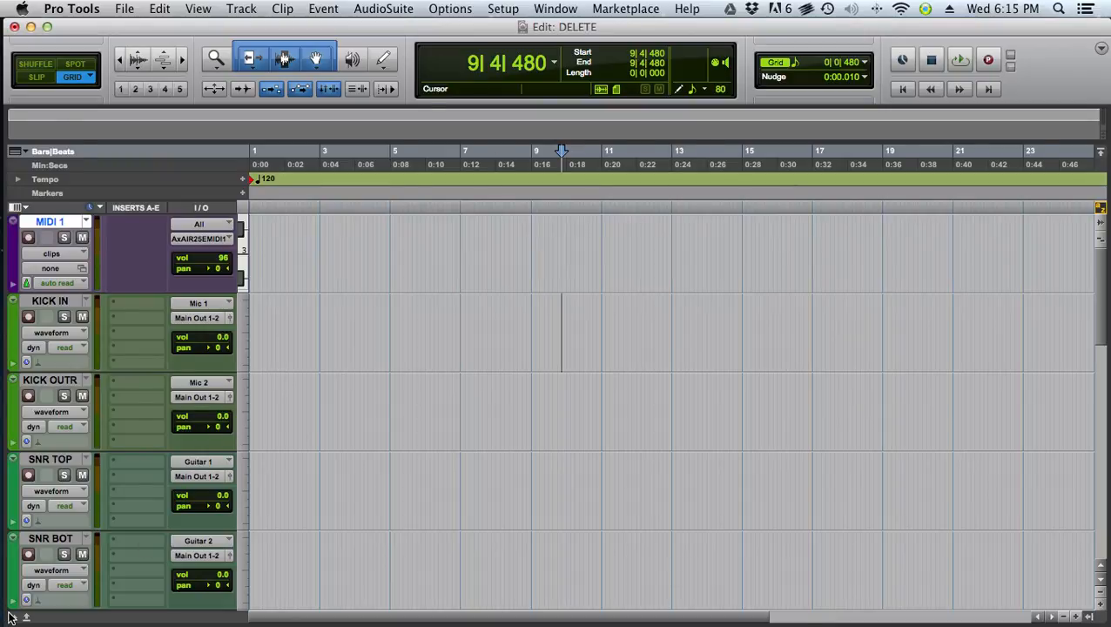
pyautogui.click(11, 618)
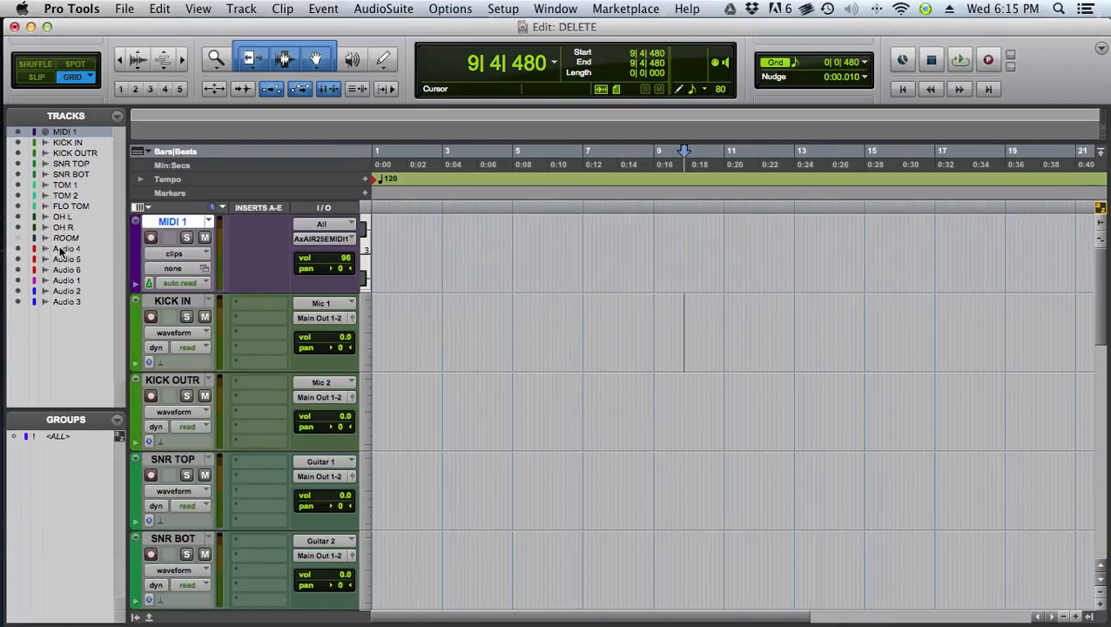
pyautogui.click(142, 618)
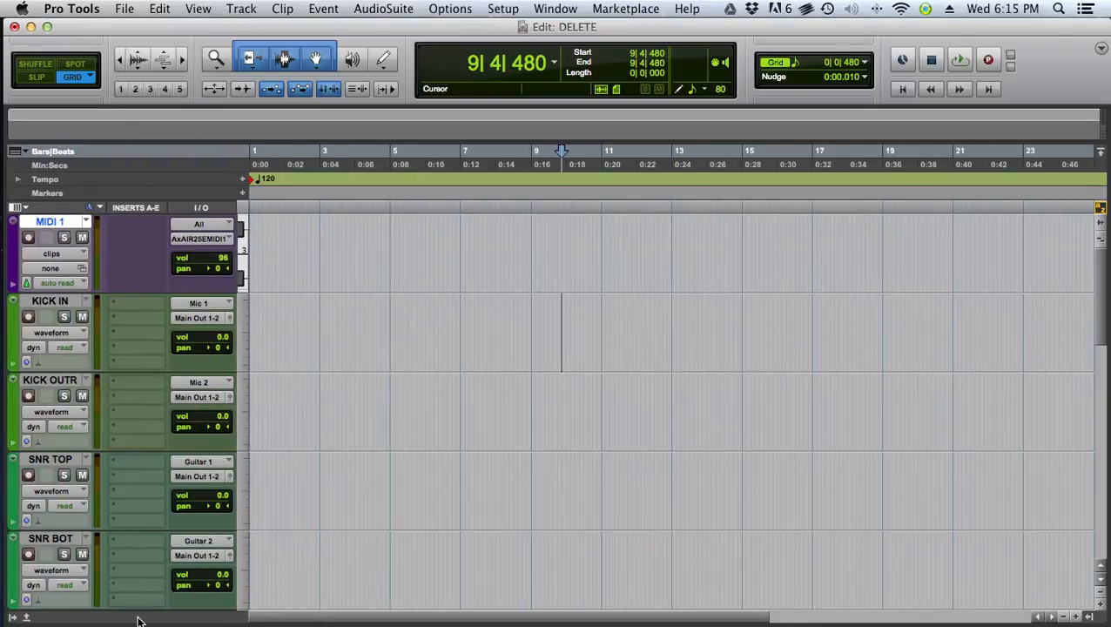
# - Open the color palette from the KICK OUTR track, slightly increase the track color saturation, and close the palette
pyautogui.doubleClick(10, 415)
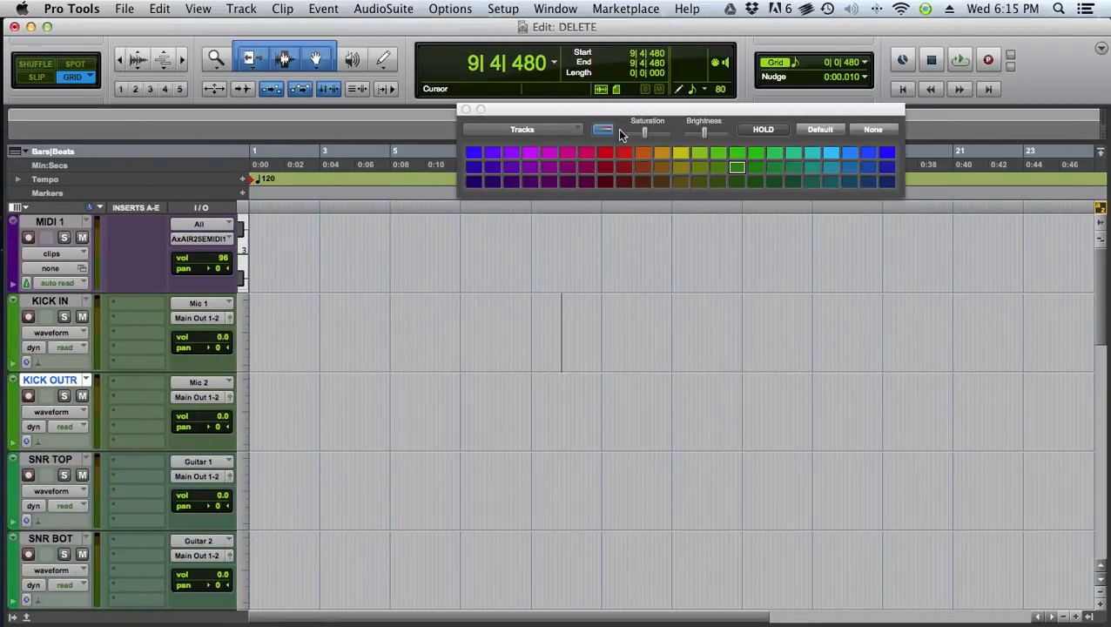
pyautogui.moveTo(643, 133); pyautogui.dragTo(652, 137)
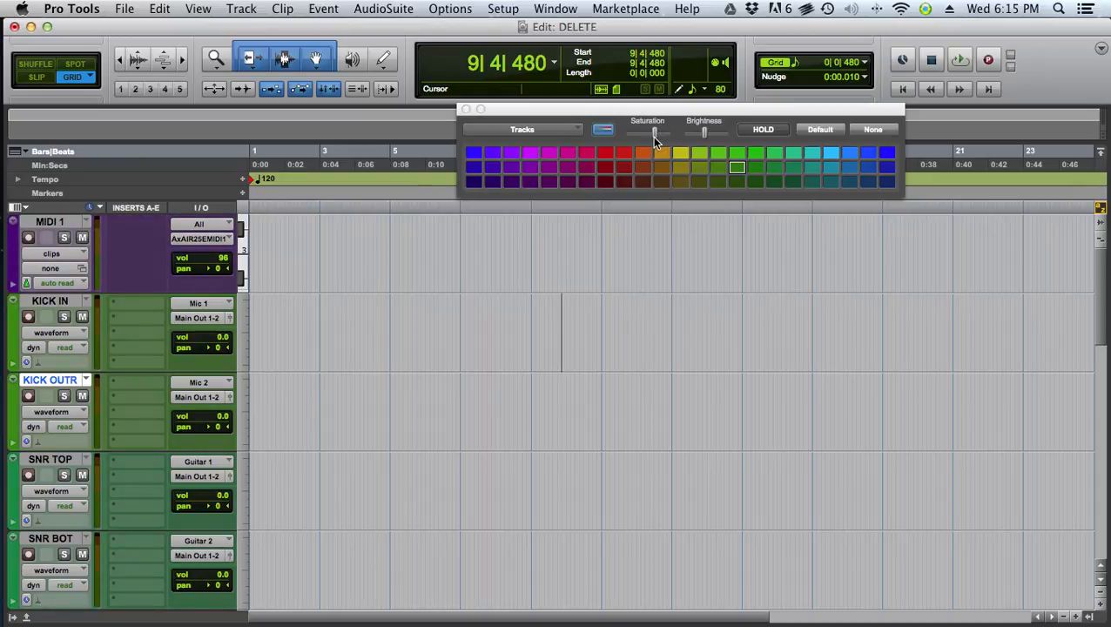
pyautogui.click(466, 110)
# - Select 2|1|480 to 22|1|480 across MIDI 1, KICK IN and KICK OUTR, and clear the selection
pyautogui.moveTo(324, 244); pyautogui.dragTo(999, 542)
pyautogui.click(925, 421)
pyautogui.moveTo(993, 404); pyautogui.dragTo(289, 218)
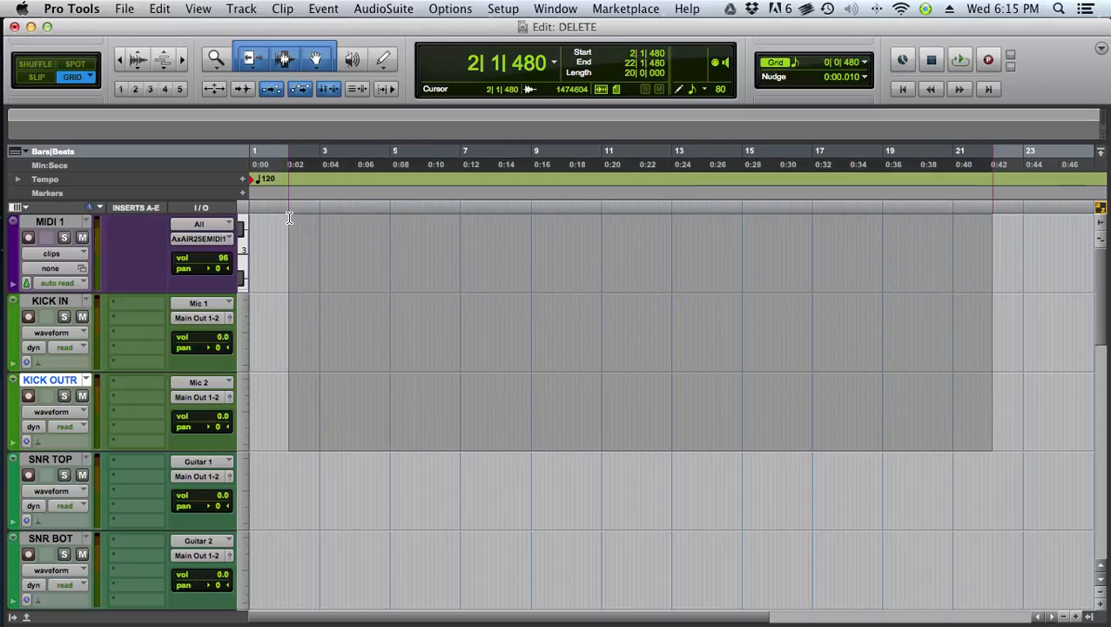
pyautogui.click(316, 224)
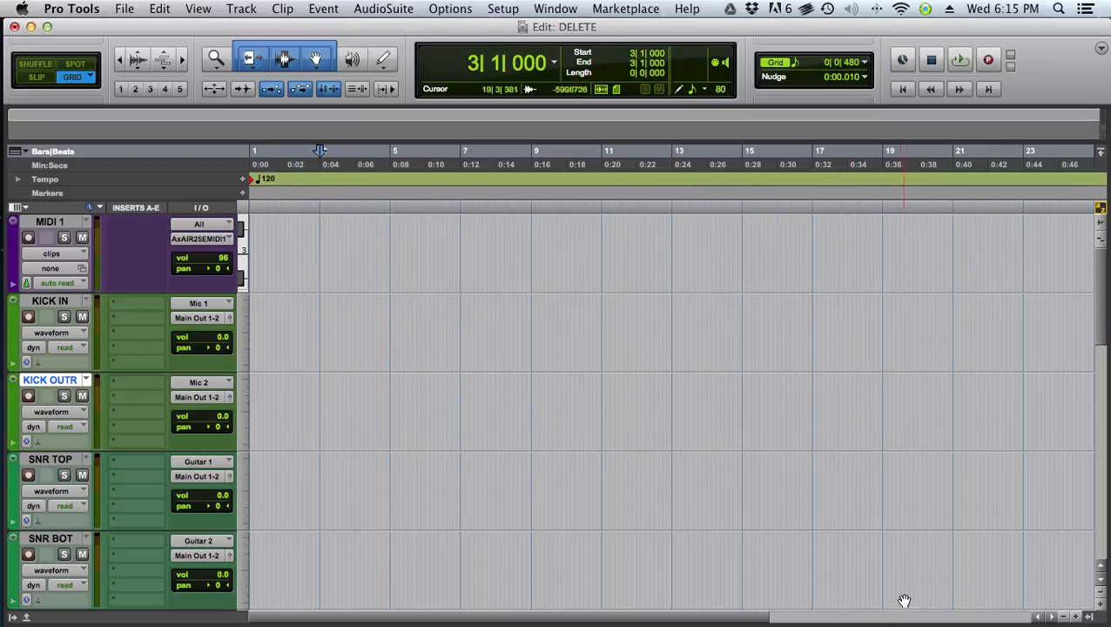
# - Make and clear further timeline selections across several tracks, leaving the edit cursor at 20|3|000
pyautogui.moveTo(880, 551); pyautogui.dragTo(322, 225)
pyautogui.click(346, 246)
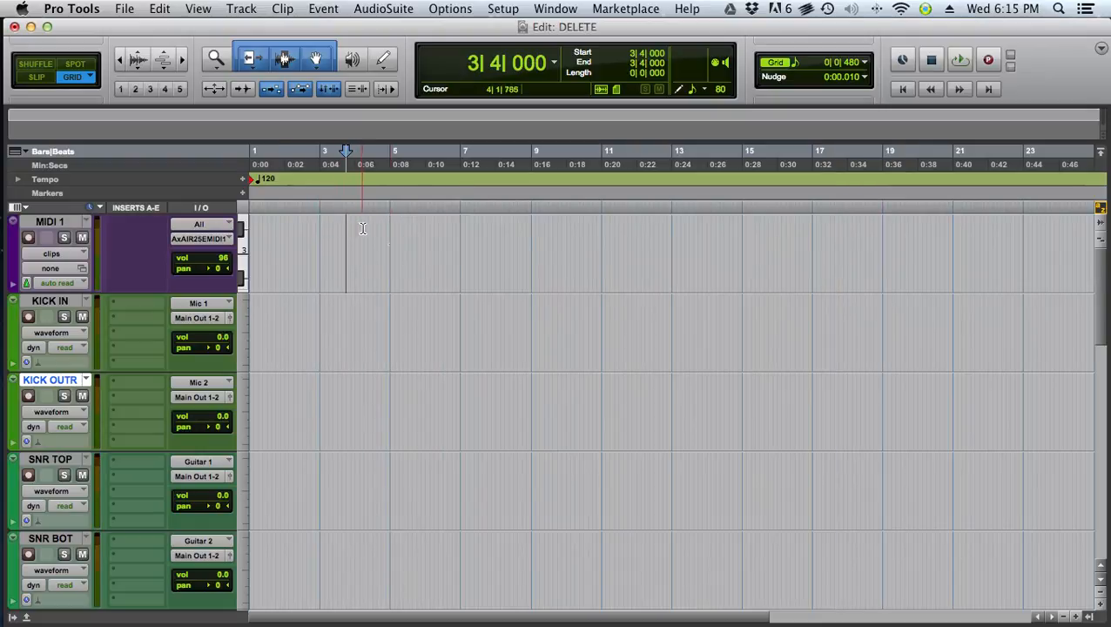
pyautogui.moveTo(391, 230); pyautogui.dragTo(929, 473)
pyautogui.click(937, 457)
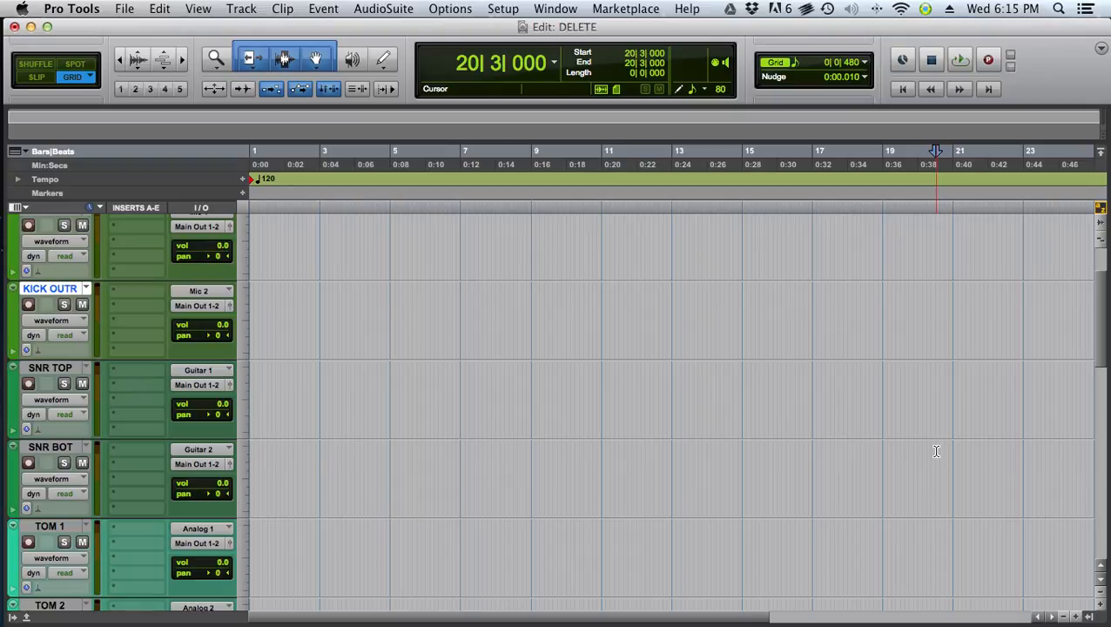
pyautogui.scroll(3, 908, 474)
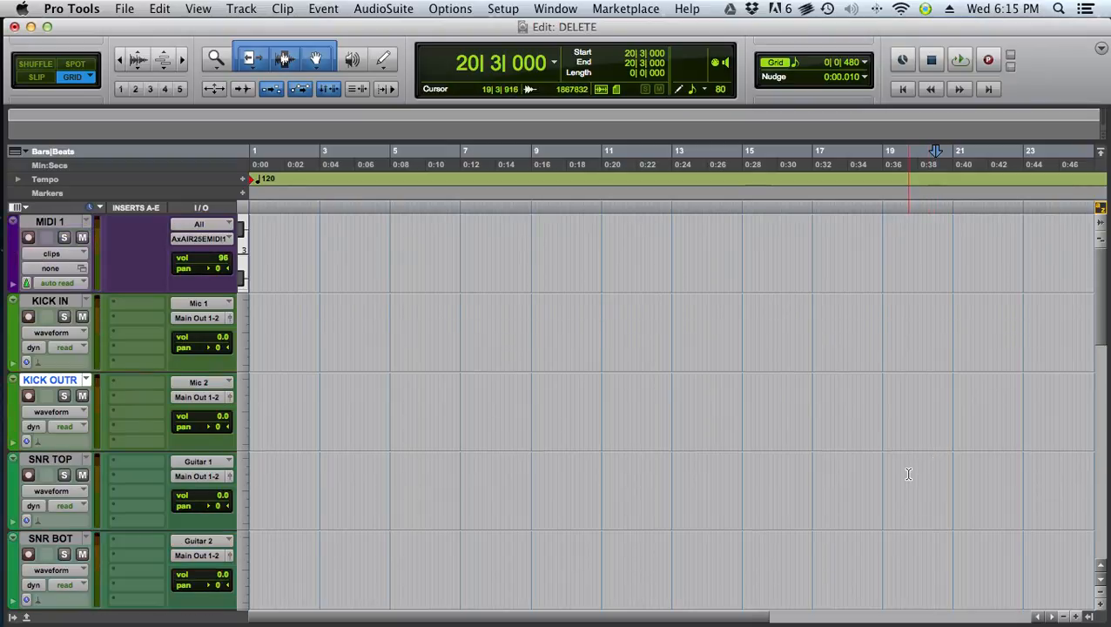
pyautogui.click(125, 8)
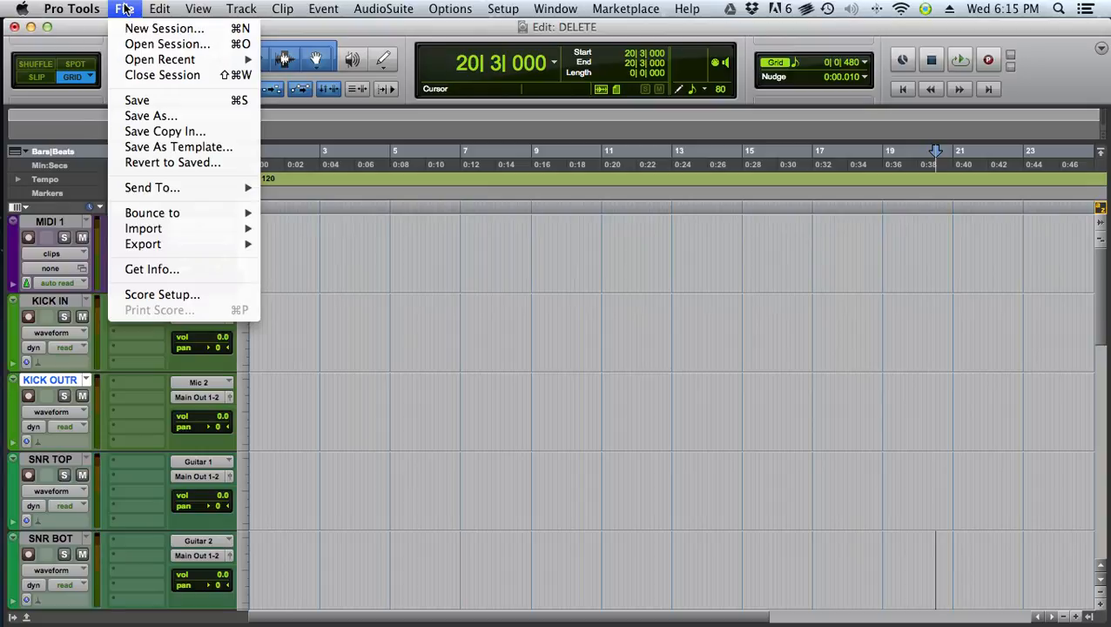
pyautogui.click(124, 9)
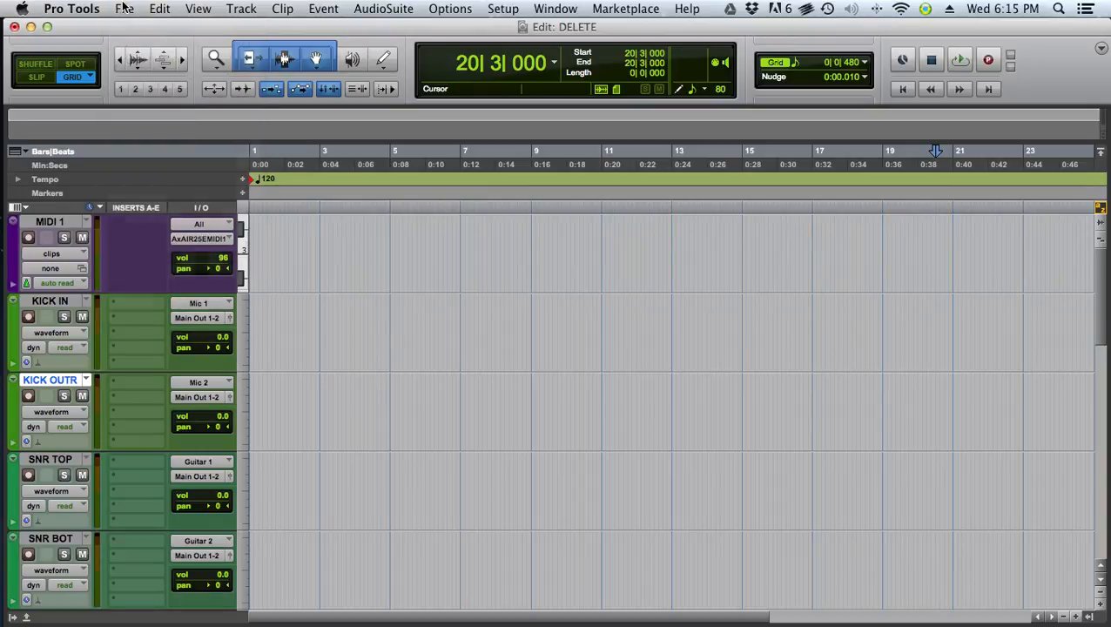
pyautogui.moveTo(2, 319)
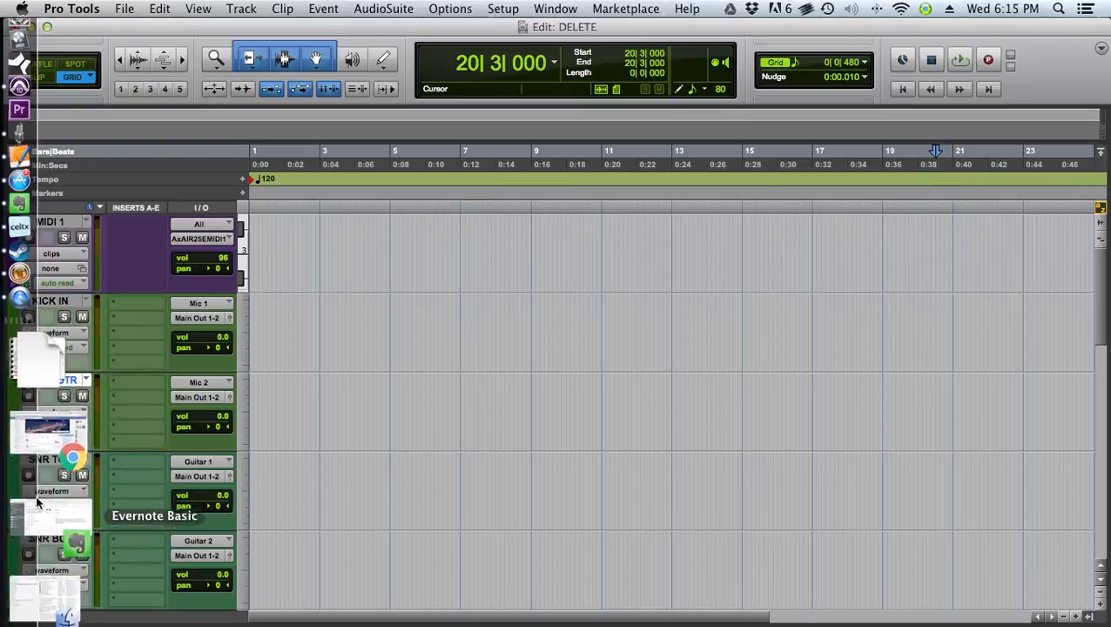